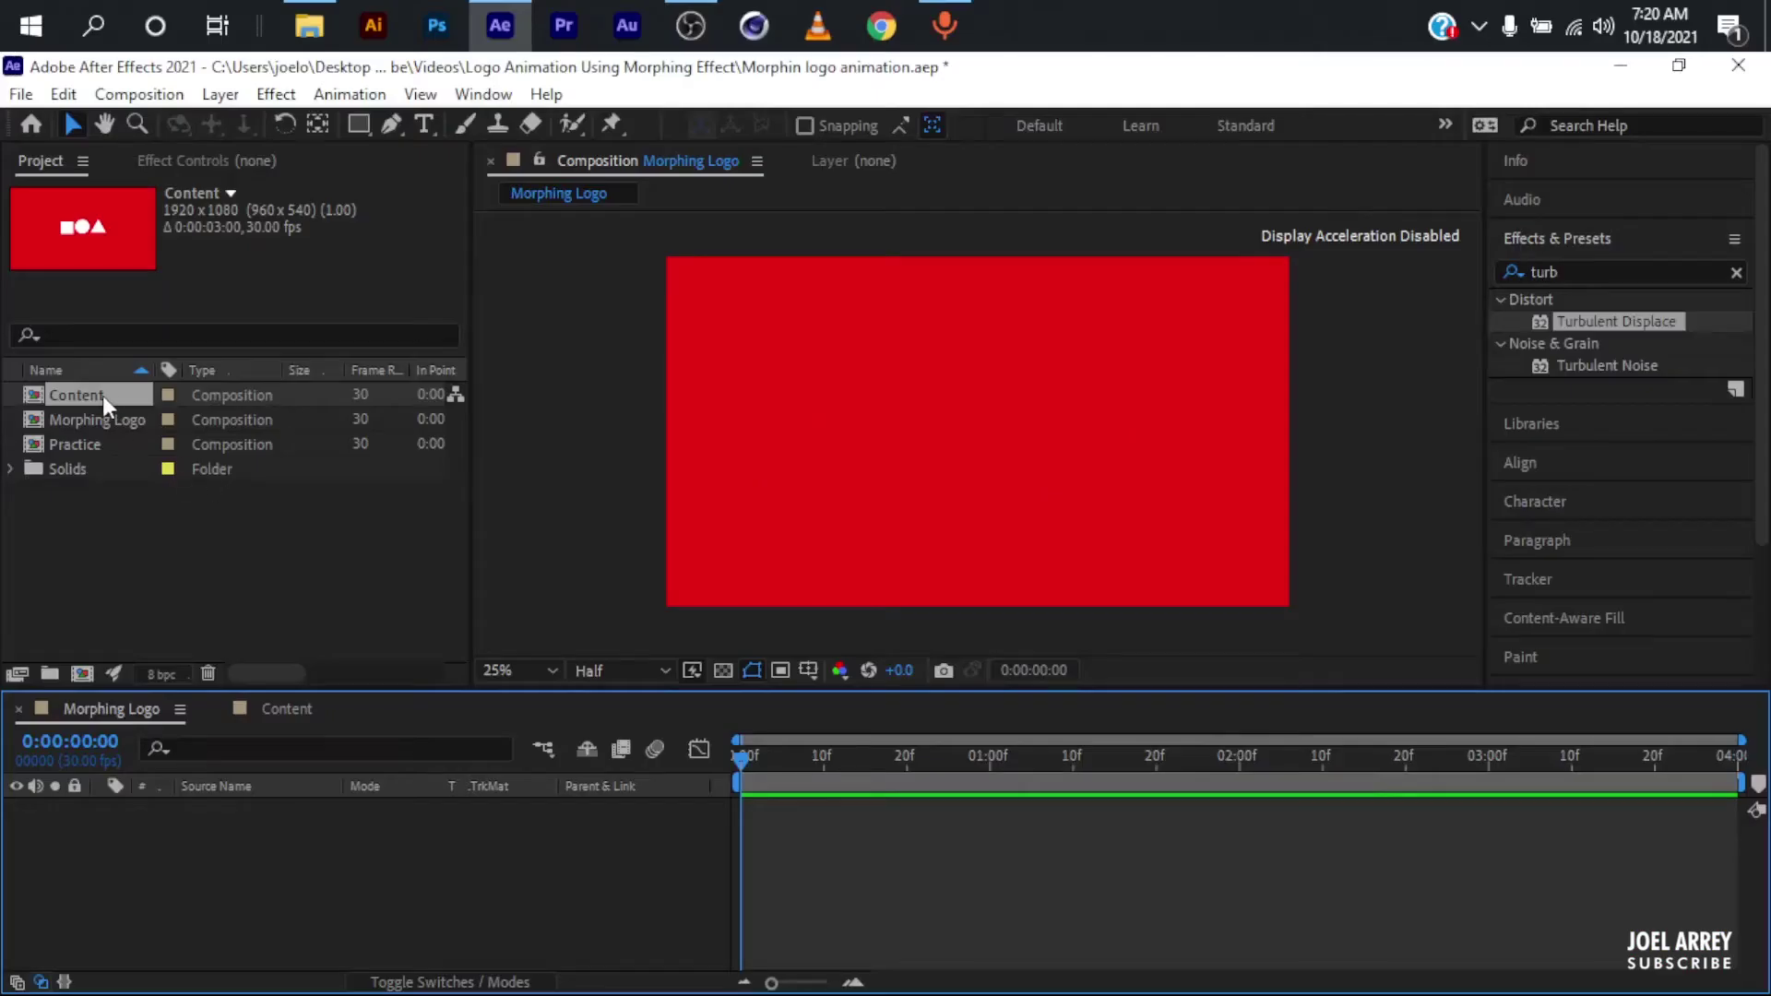
Copy all six shape and letter layers from the Content composition into the Morphing Logo composition
double_click(103, 394)
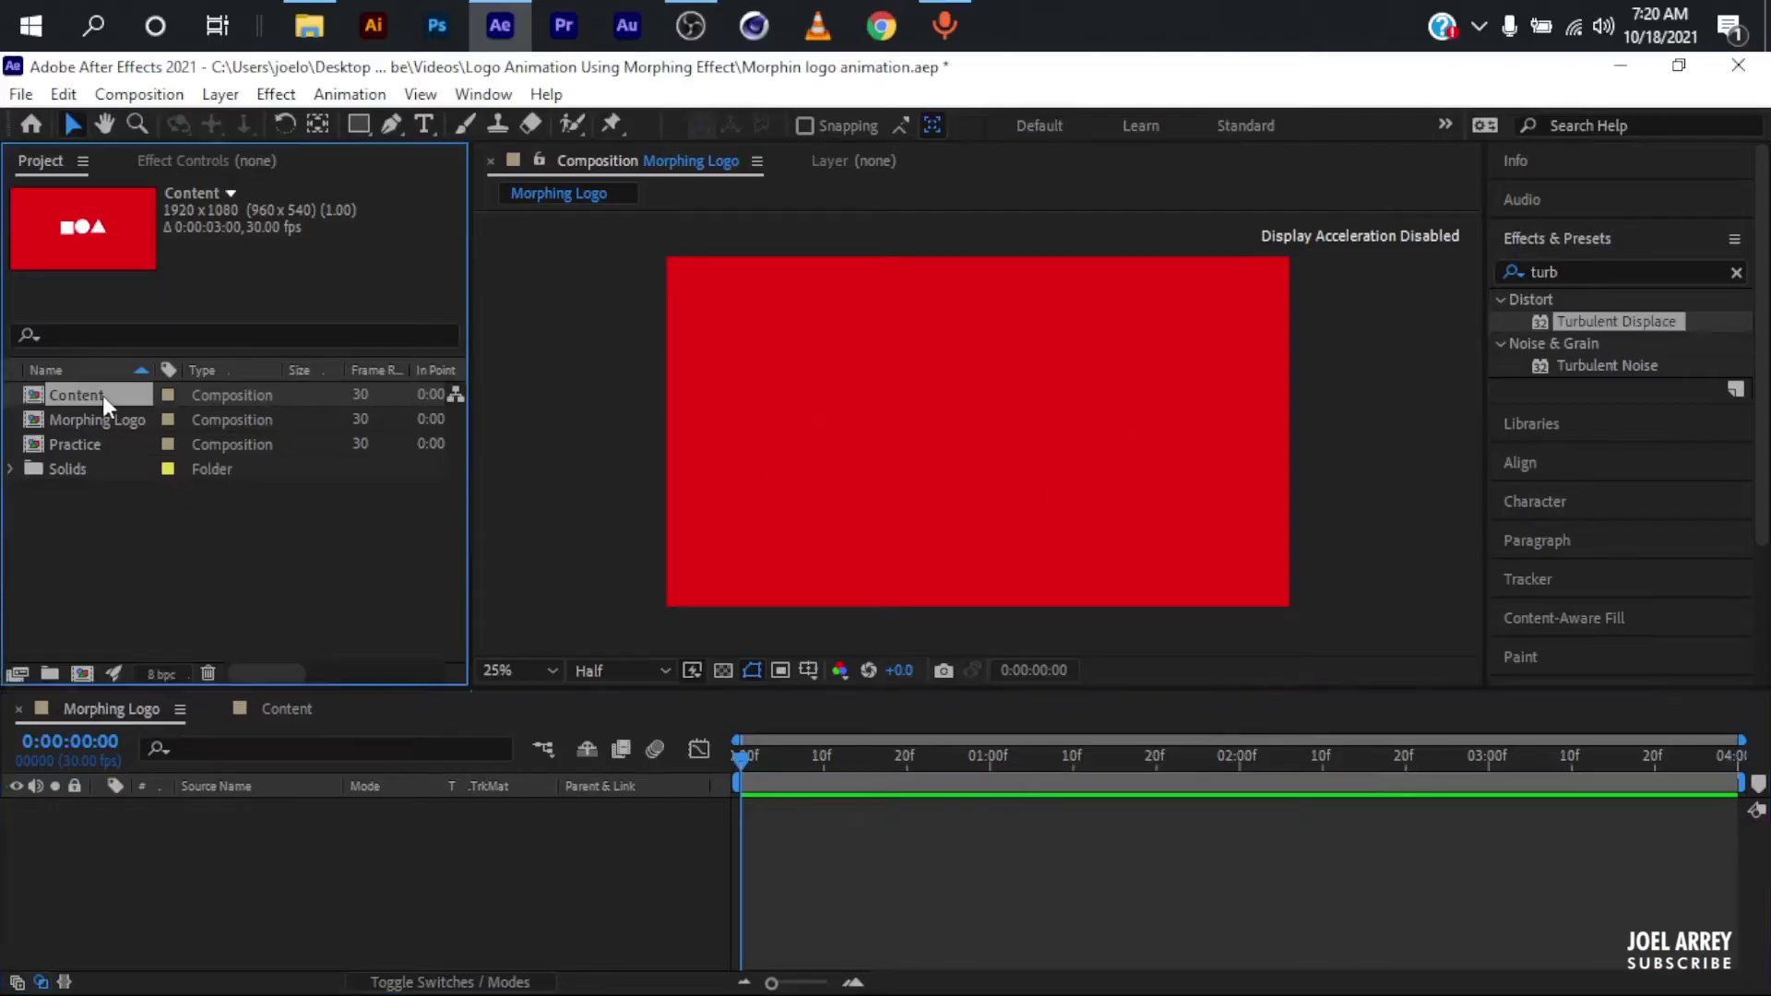
left_click_drag(820, 764, 772, 923)
left_click(867, 897)
left_click(883, 851)
left_click(894, 766)
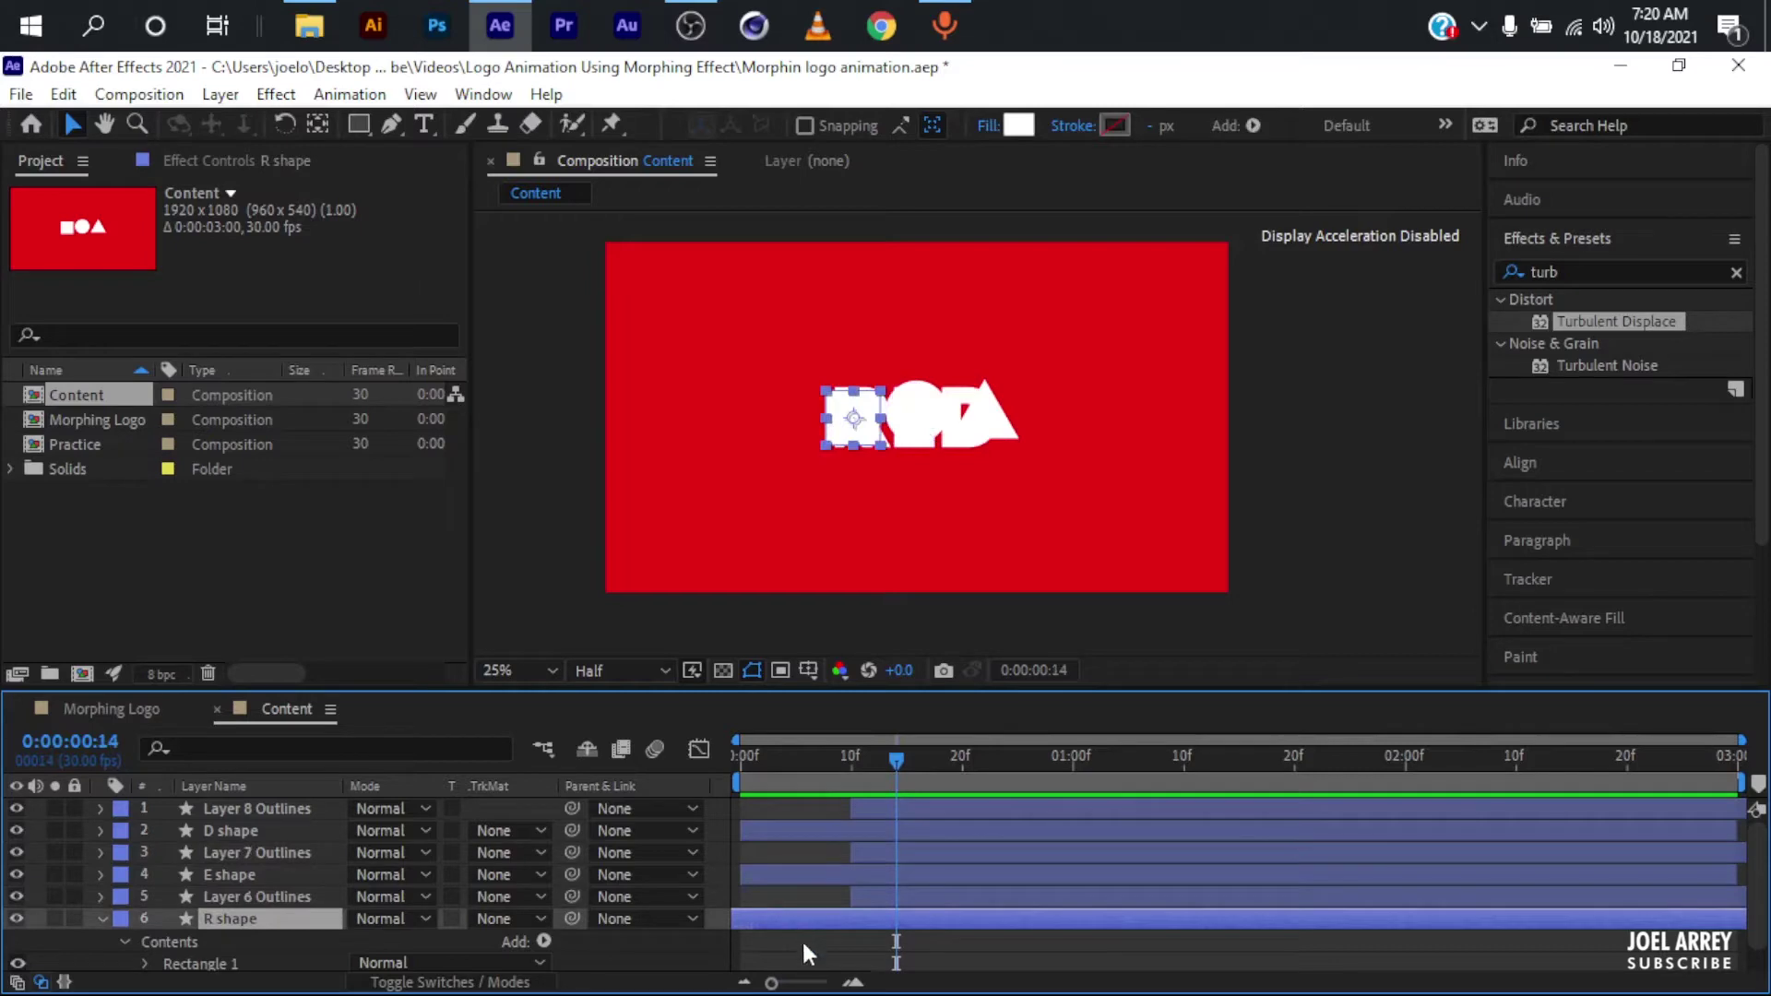
key("ctrl+a")
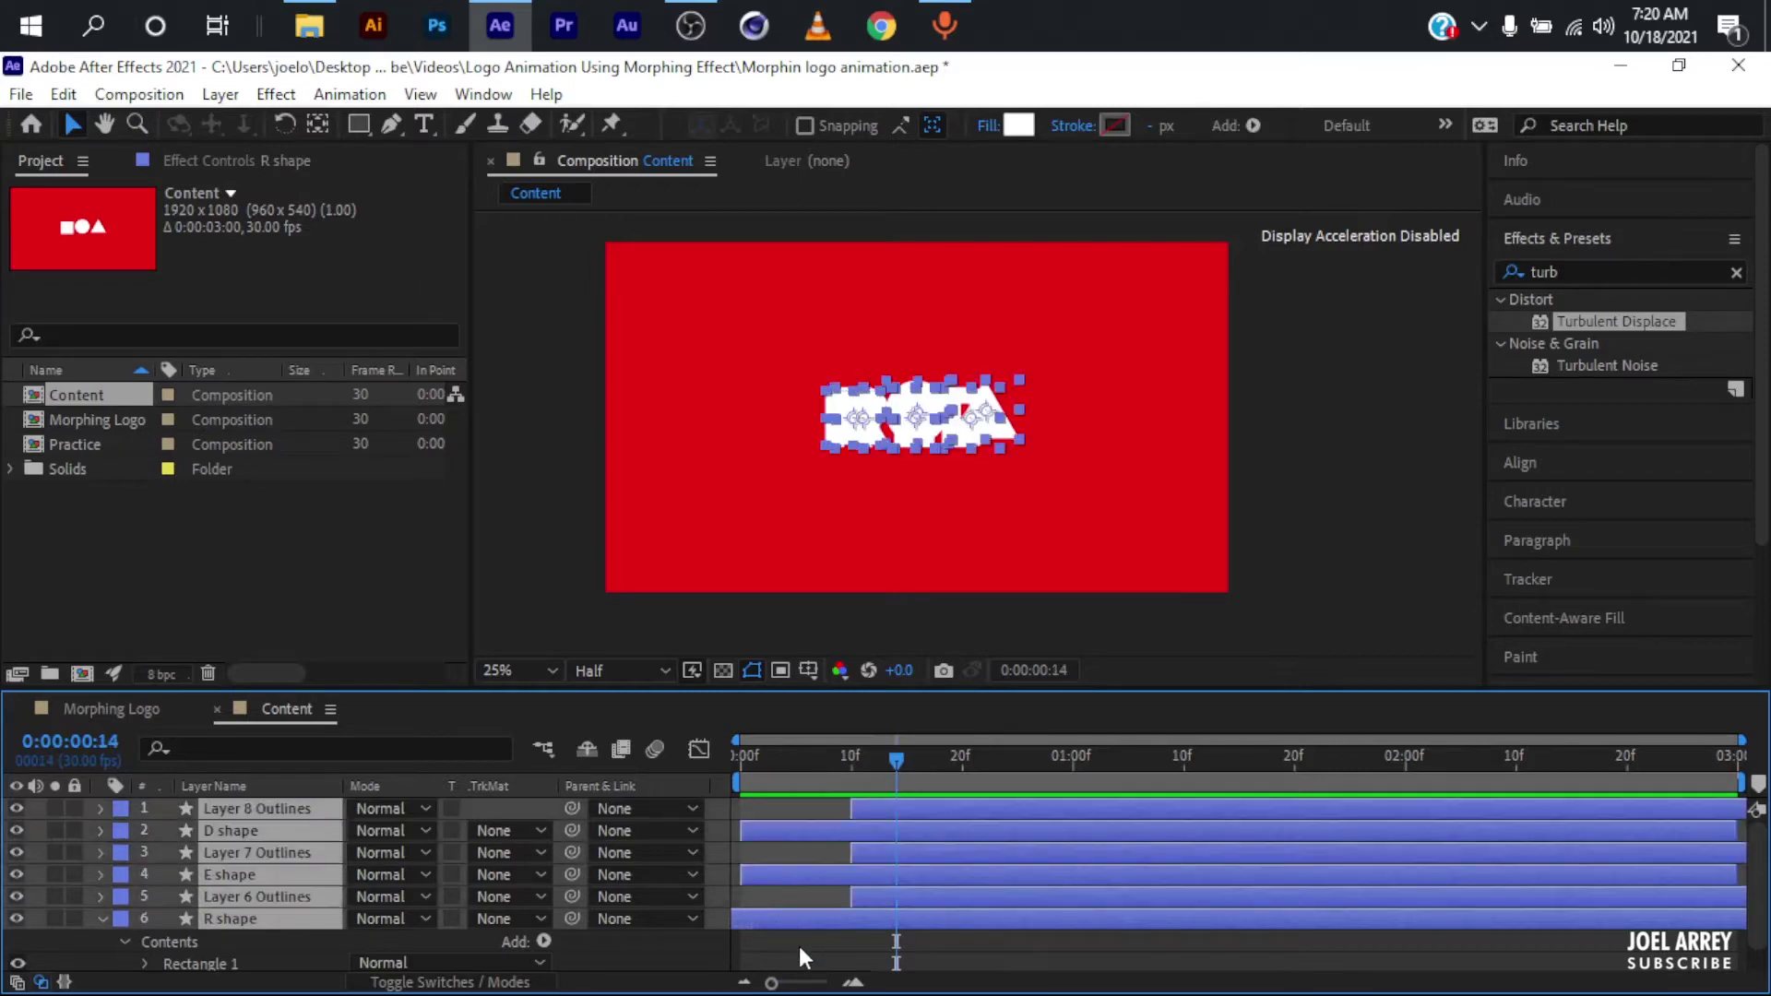
left_click(140, 712)
key("ctrl+v")
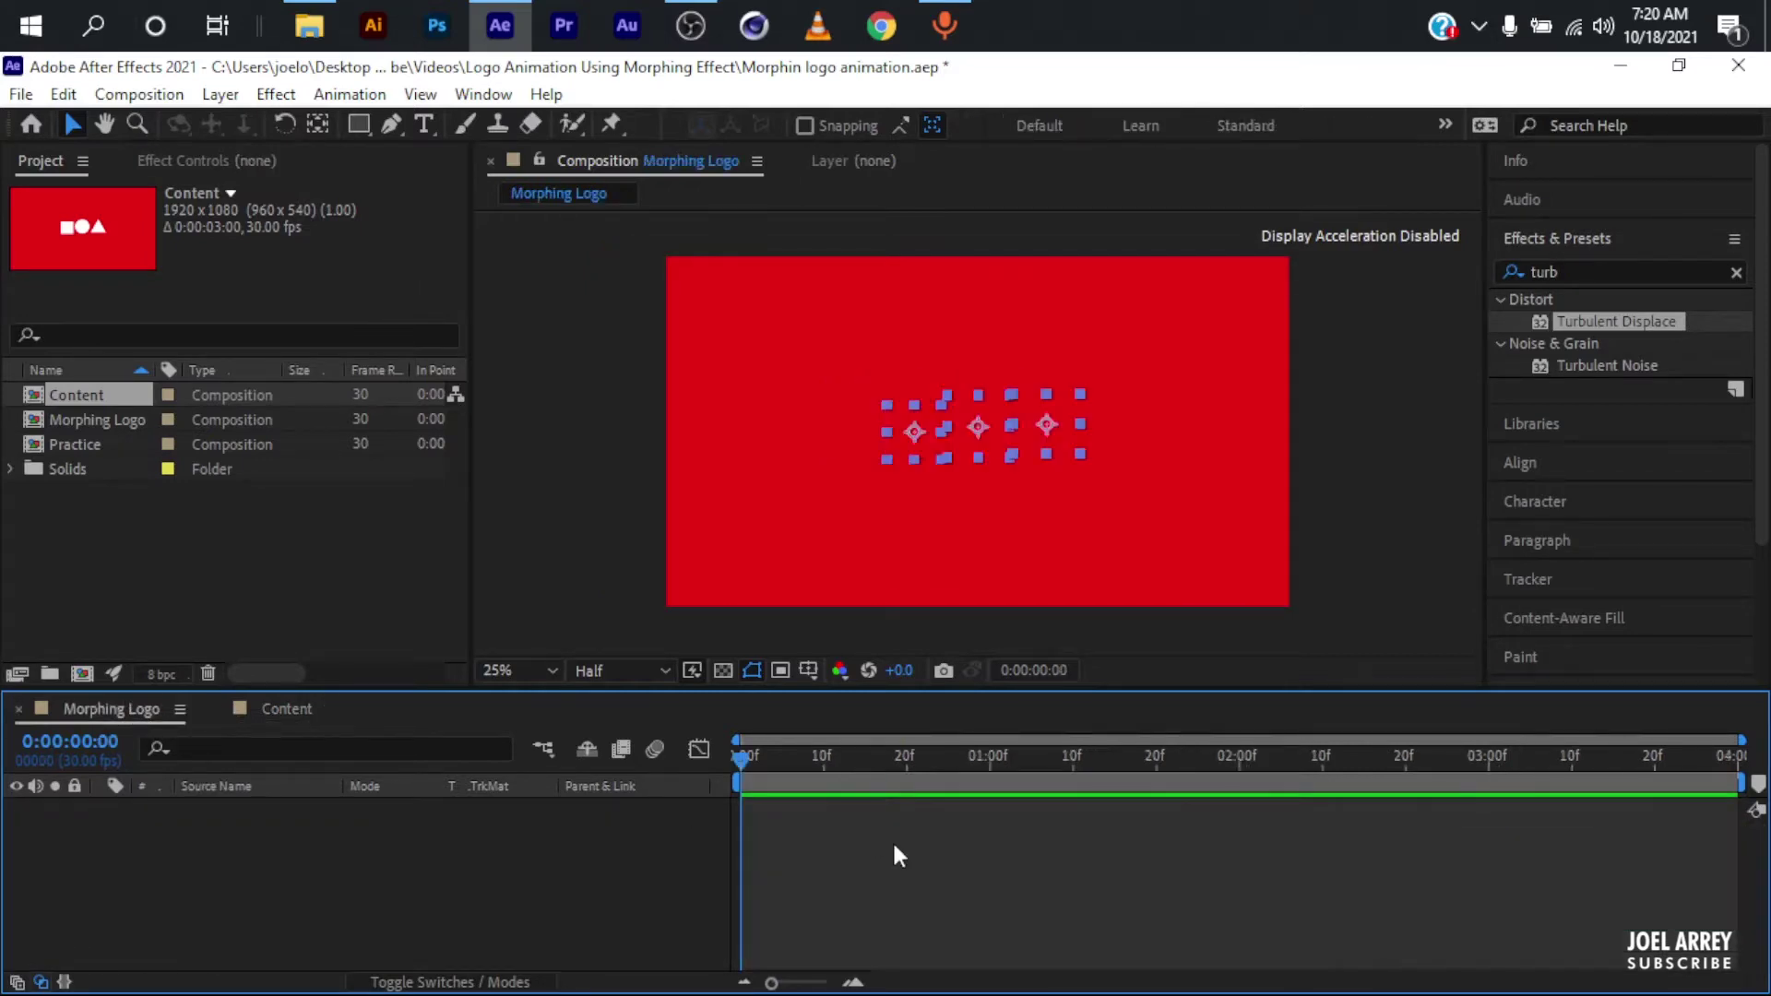
left_click_drag(1568, 851, 1767, 851)
left_click(979, 938)
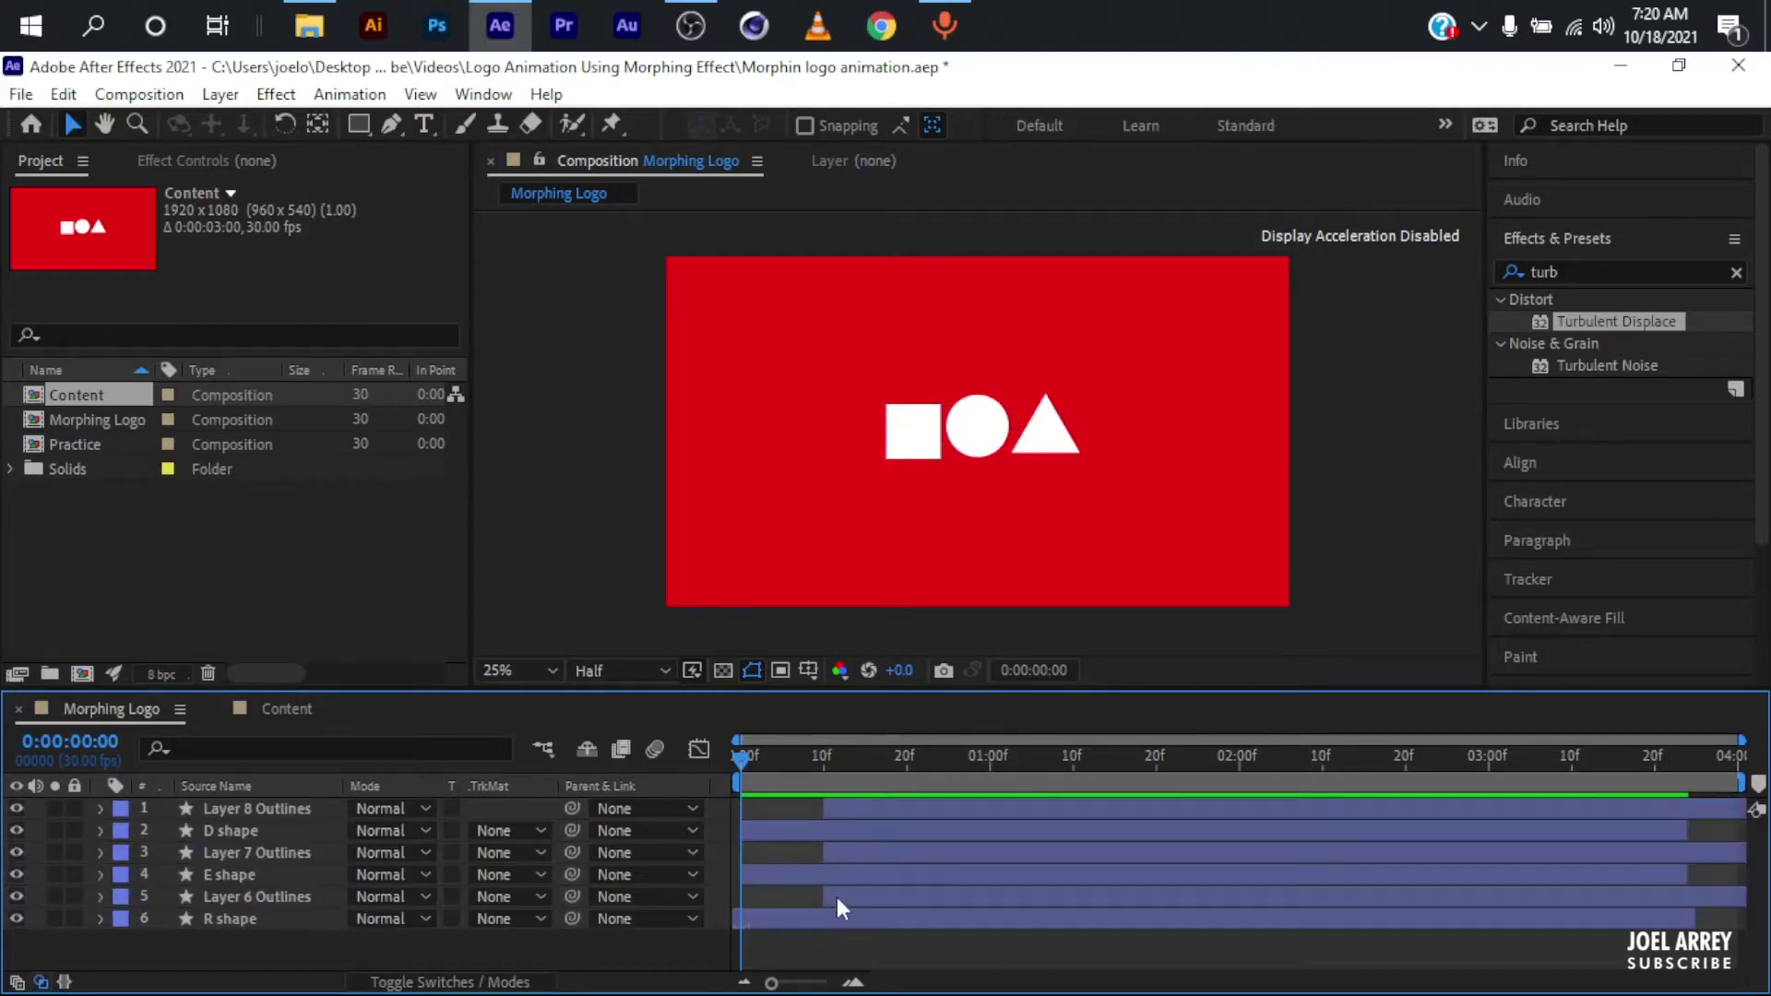
Rename the three letter outline layers R, E and D, ordered from the lowest to the highest in the stack
left_click(802, 918)
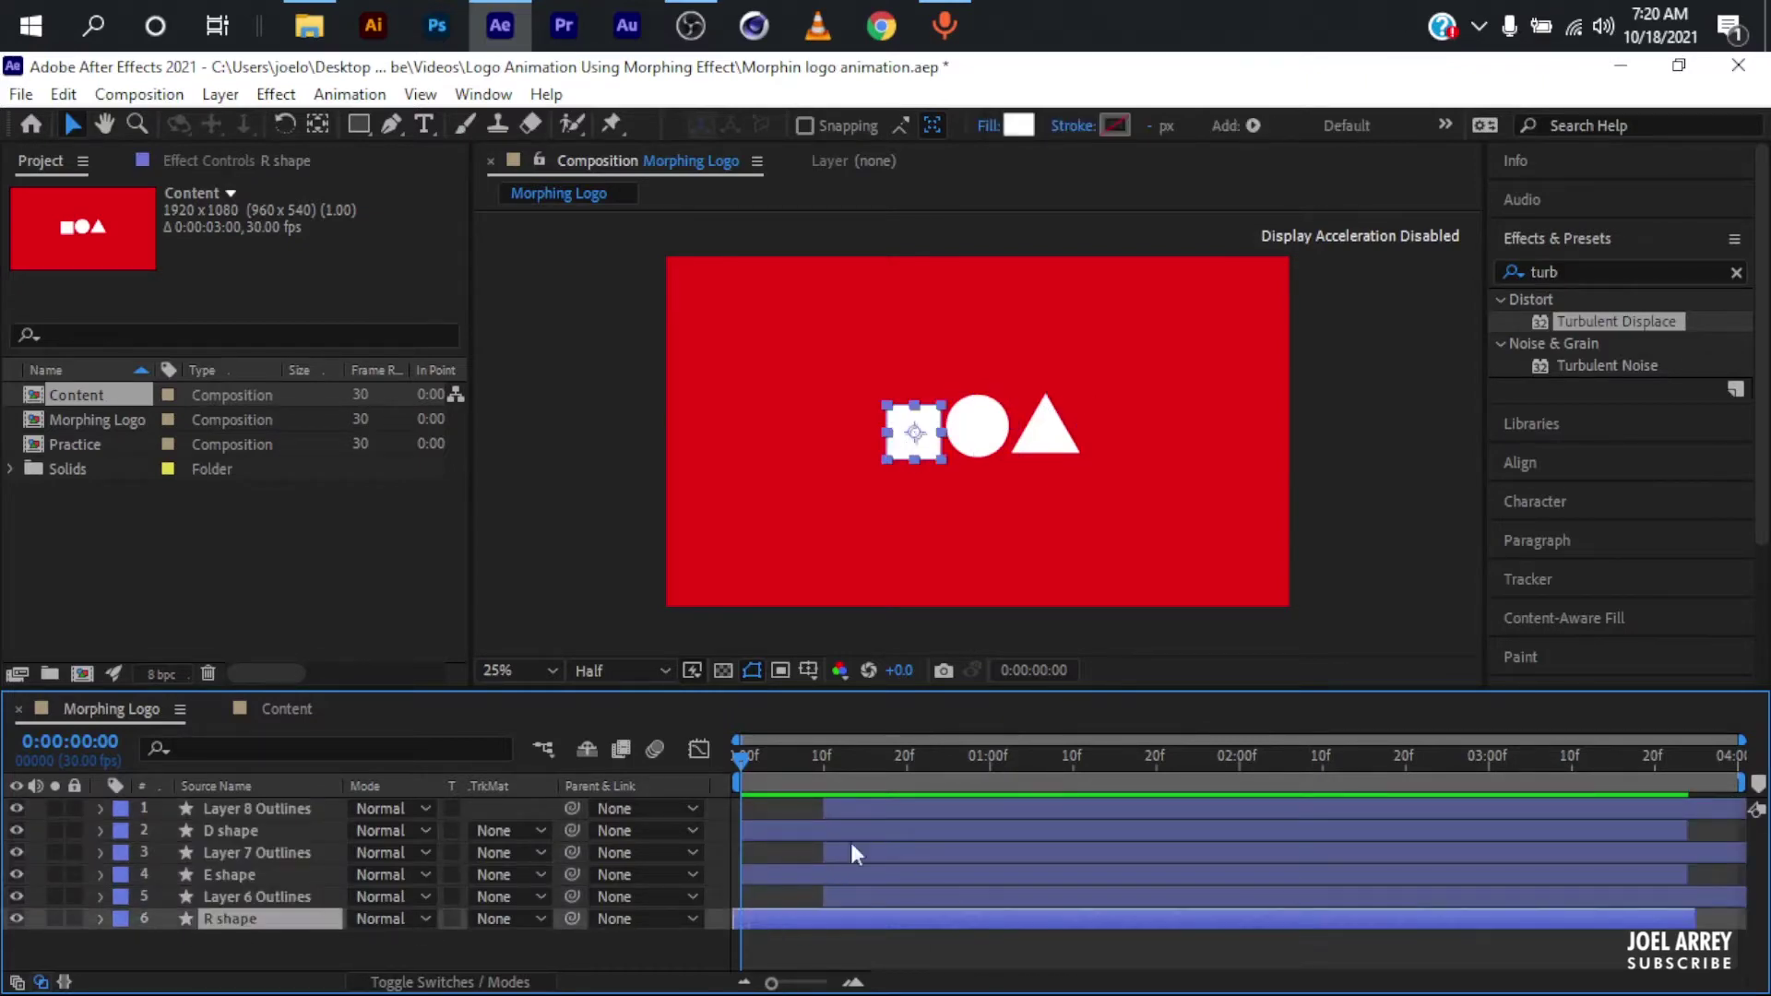
left_click(856, 758)
mouse_move(871, 897)
left_mouse_down()
mouse_move(878, 803)
mouse_move(888, 902)
left_mouse_up()
left_click(881, 852)
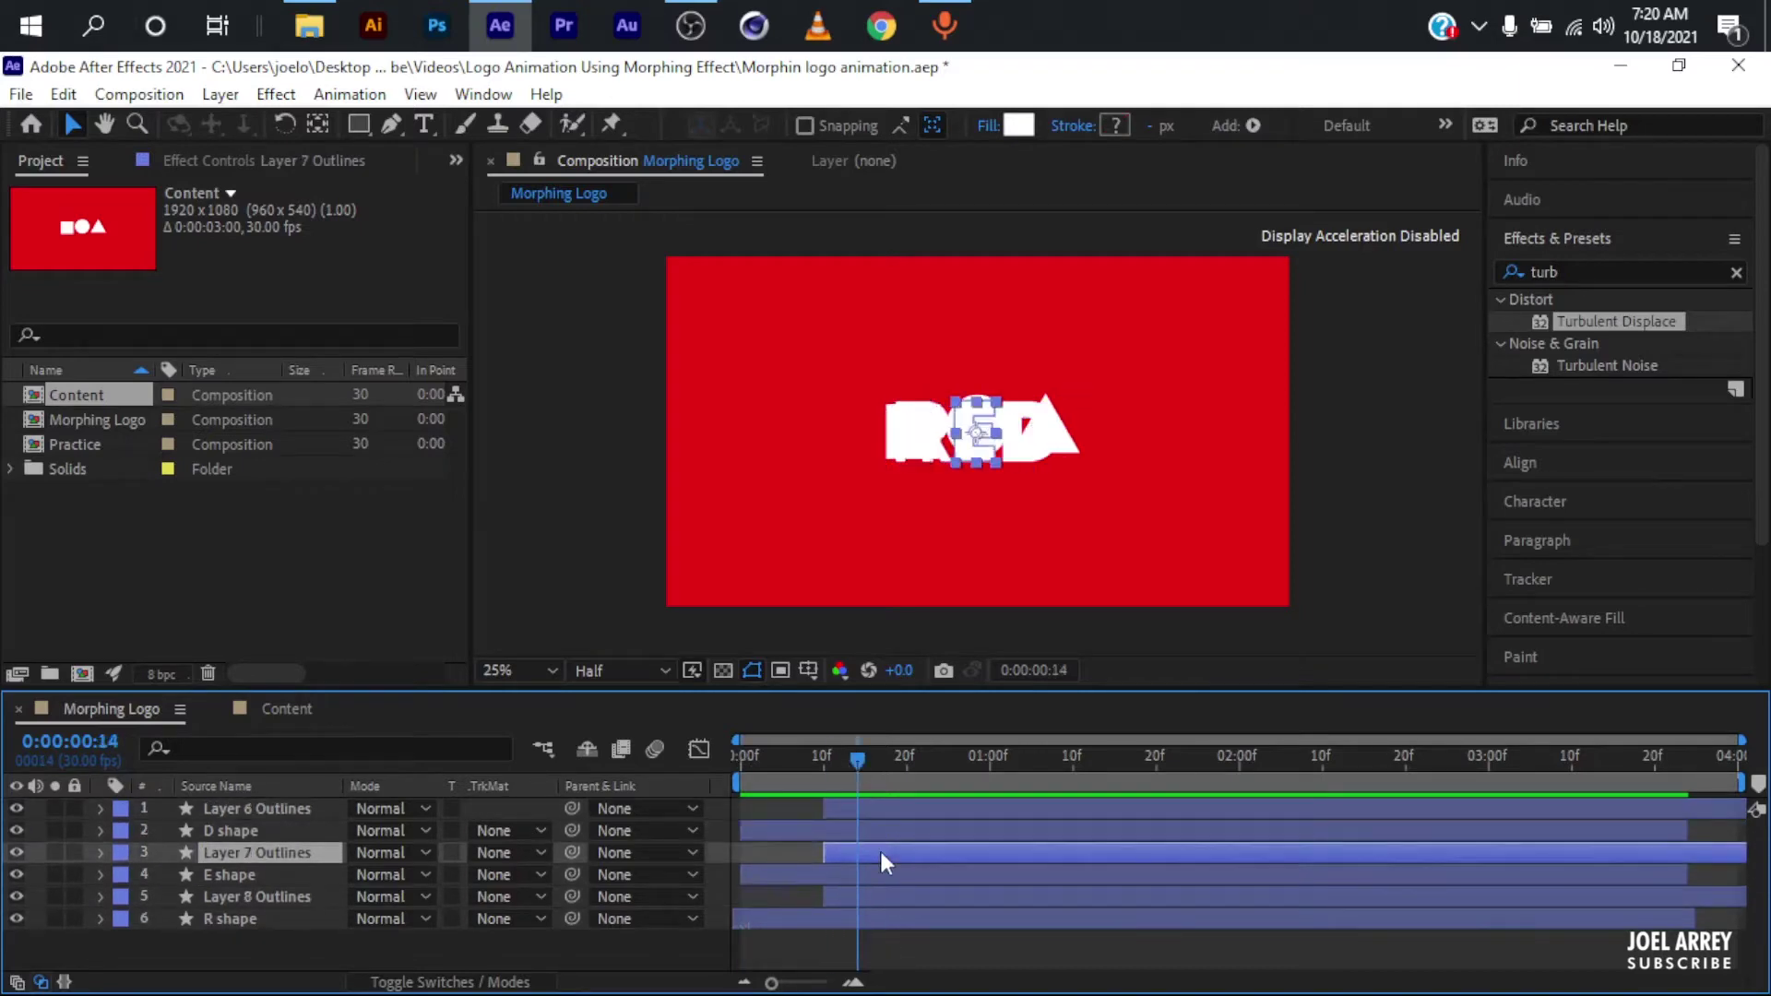
left_click(880, 832)
left_click(867, 942)
left_click_drag(857, 758, 711, 767)
left_click(305, 898)
key("Return")
type("R")
left_click(238, 852)
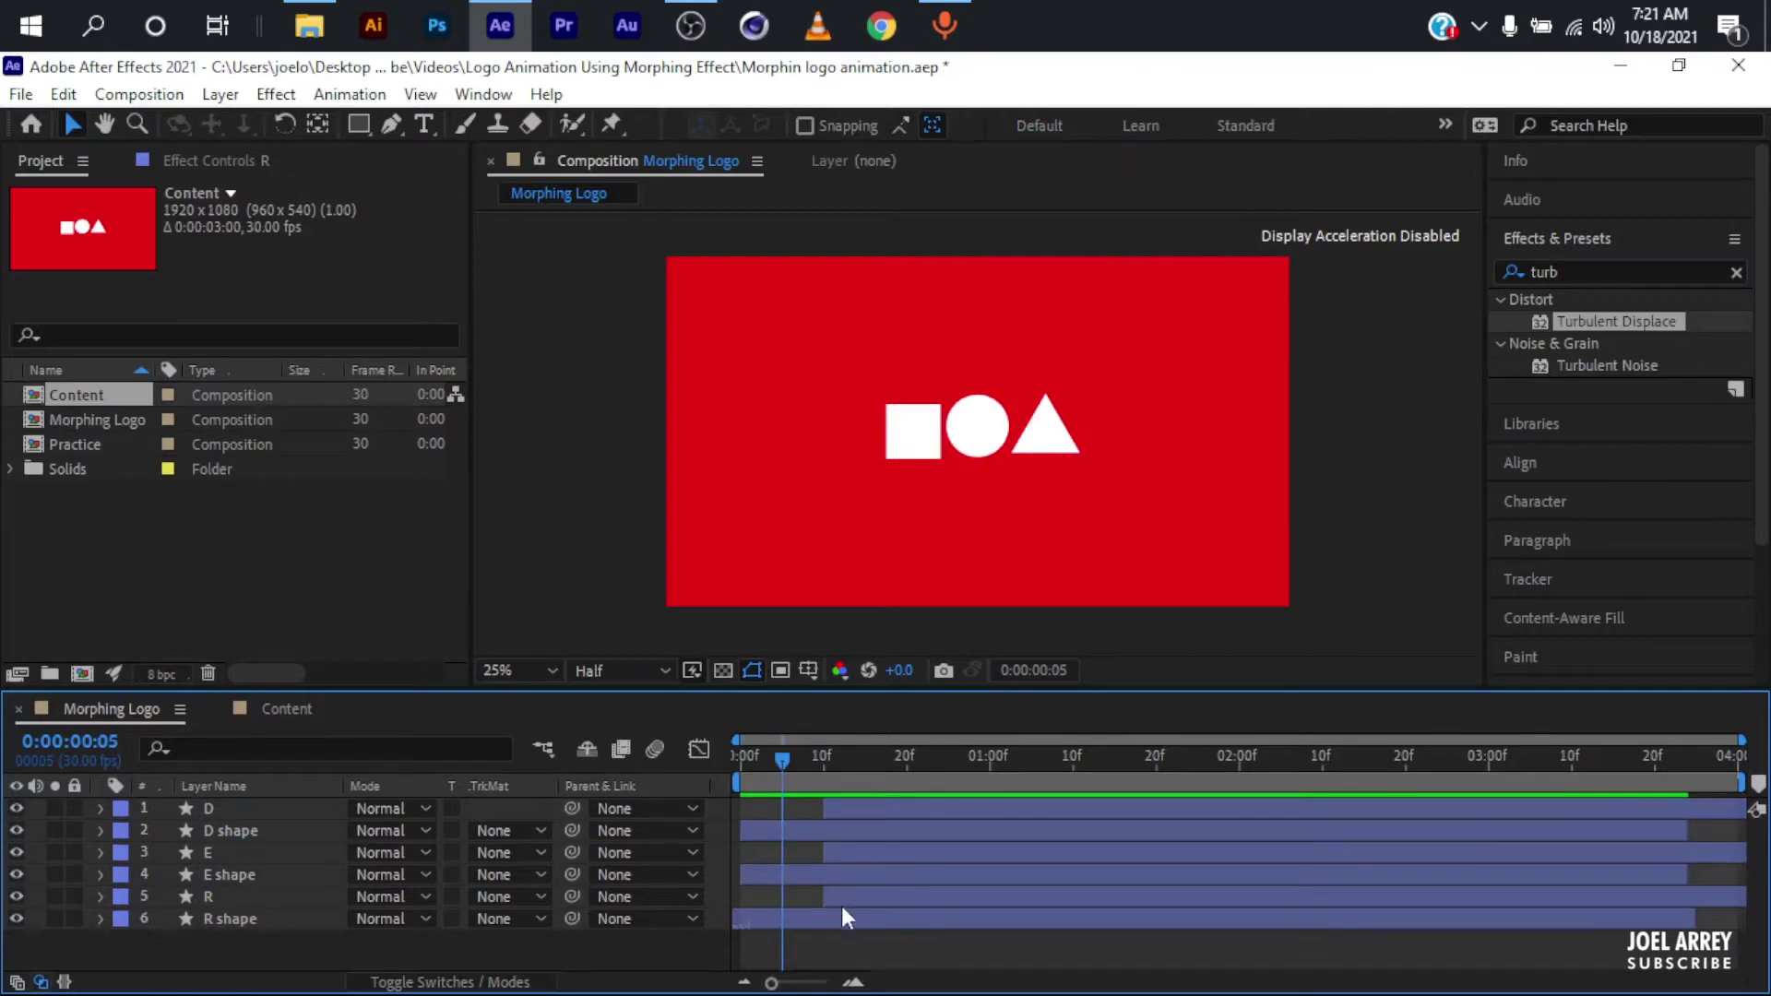
Shift the R, E and D letter layers in time so they start at 0:00:01:10
left_click(849, 899)
left_click(838, 854, "ctrl")
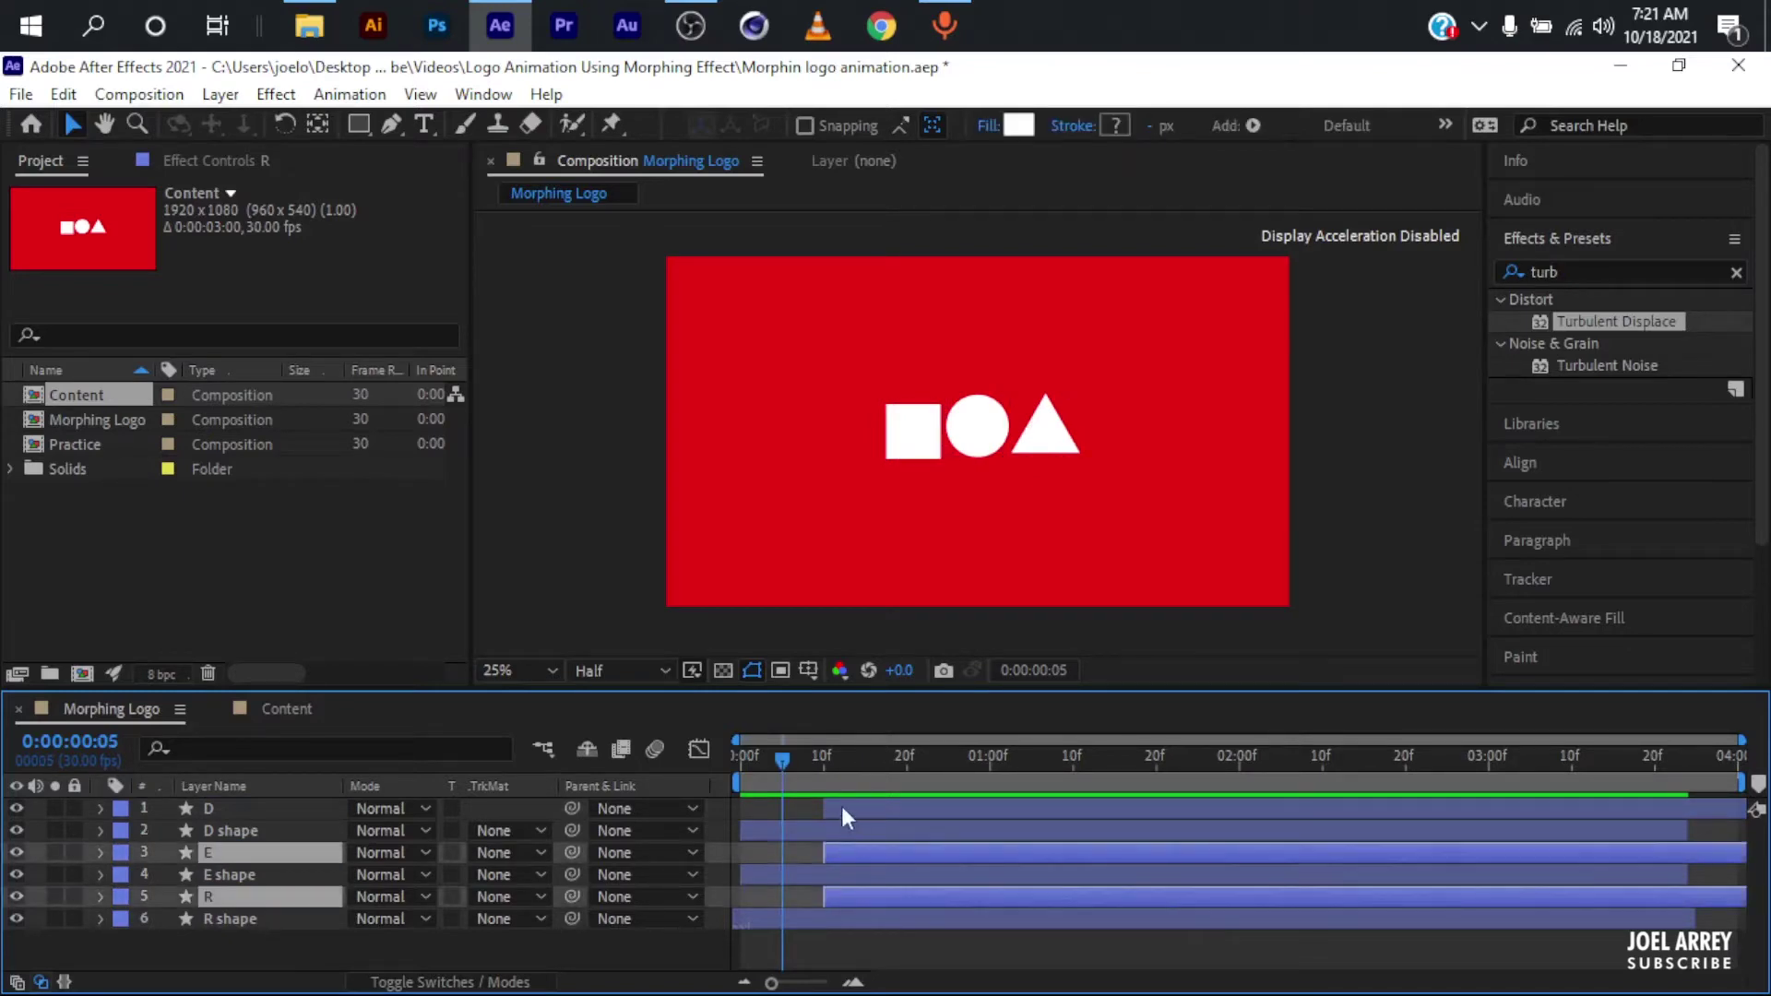
left_click(841, 810, "ctrl")
left_click_drag(841, 810, 1091, 811)
Set a starting Position keyframe at 0:00:00:00 on the R shape, E shape and D shape layers
left_click(811, 919)
left_click(810, 876)
left_click(811, 832)
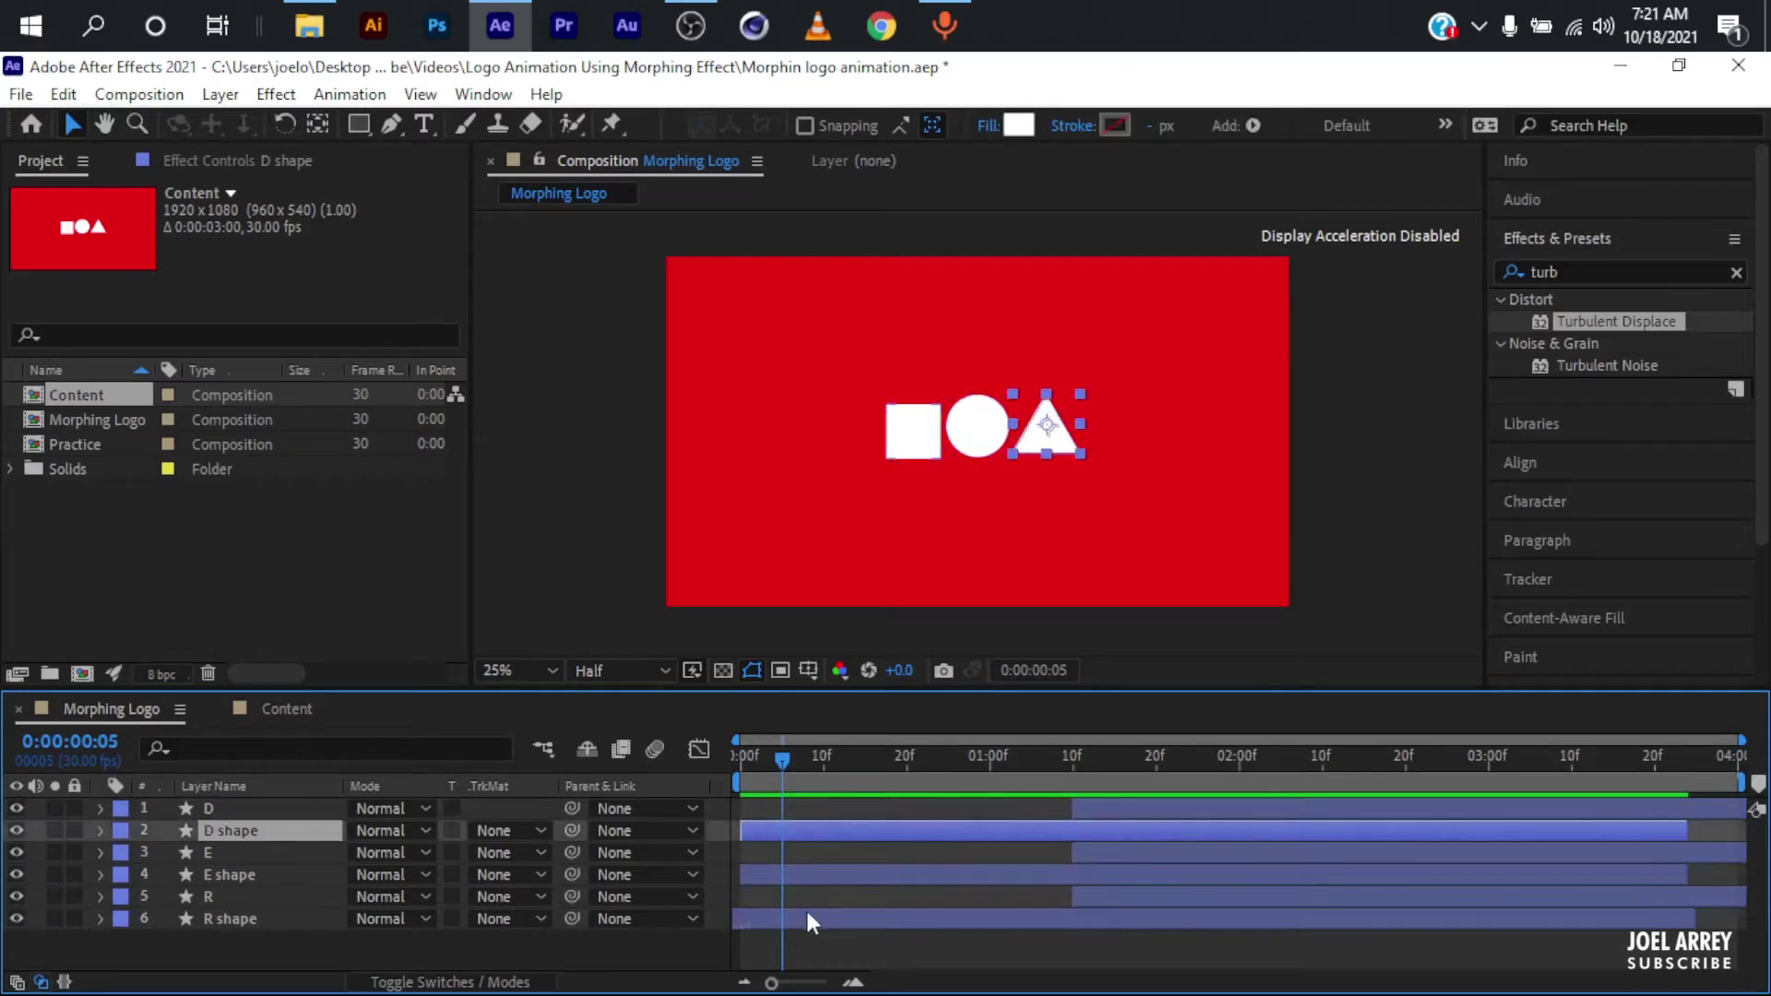
left_click(807, 919)
key("Home")
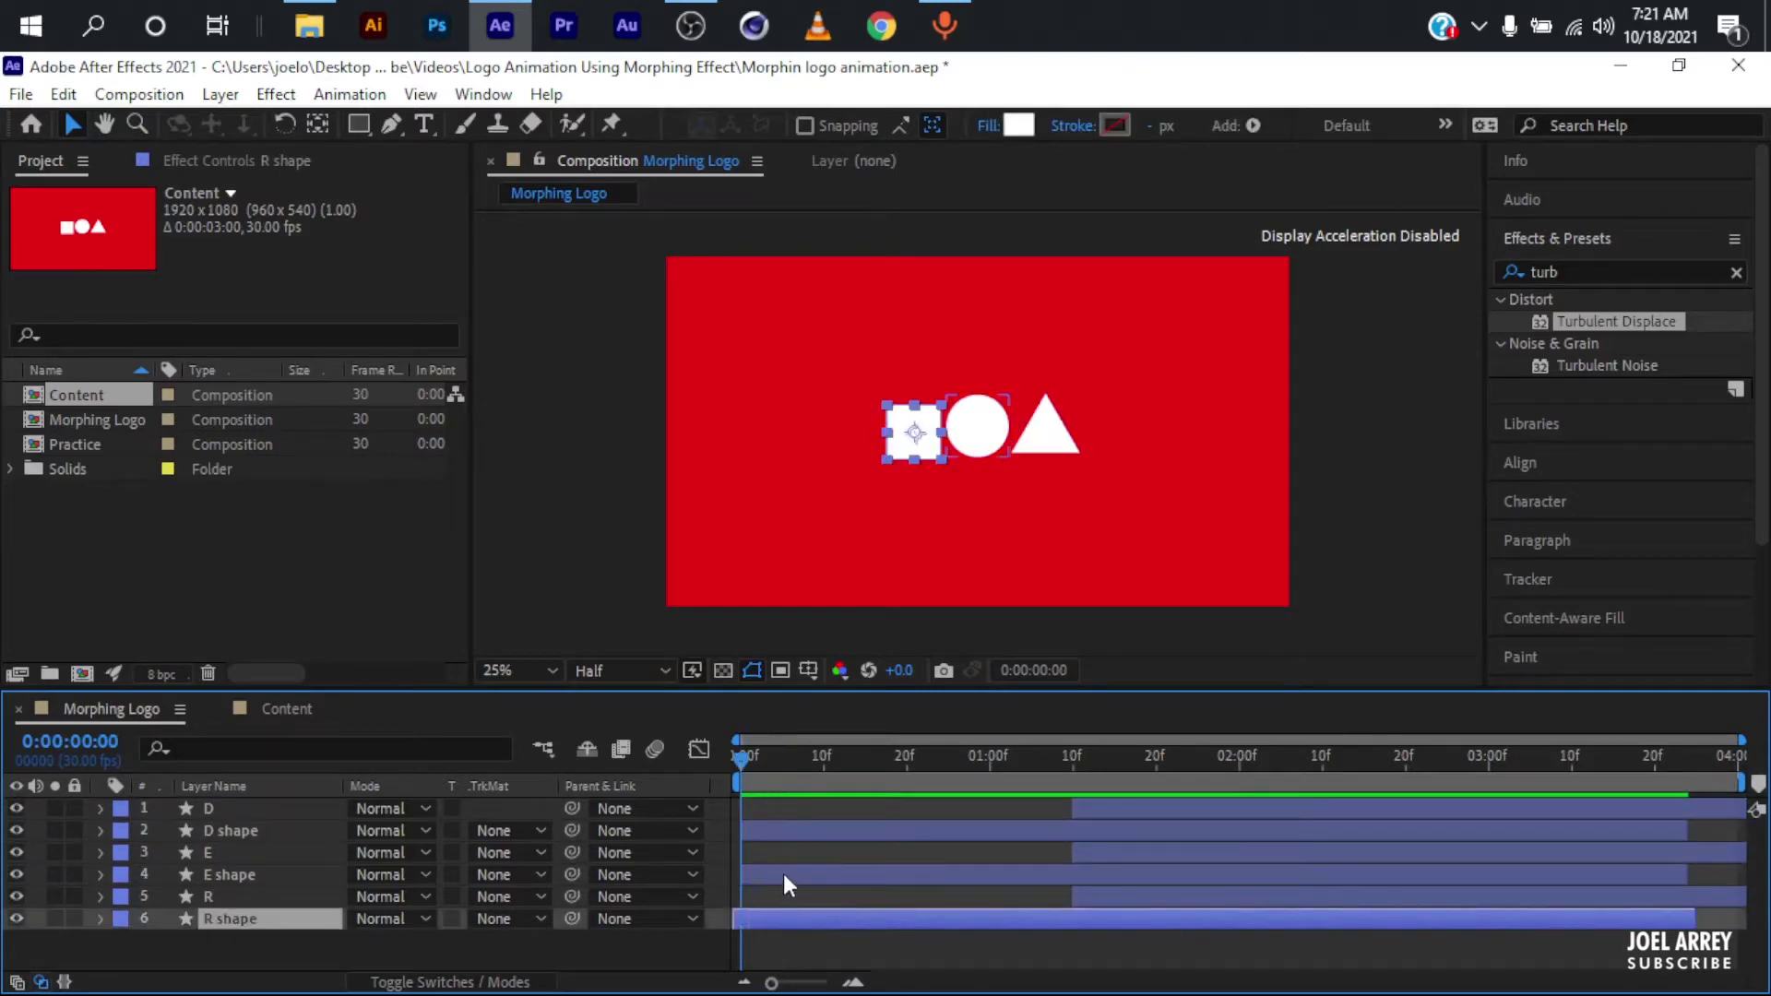
left_click(780, 877, "ctrl")
left_click(771, 828, "ctrl")
key("p")
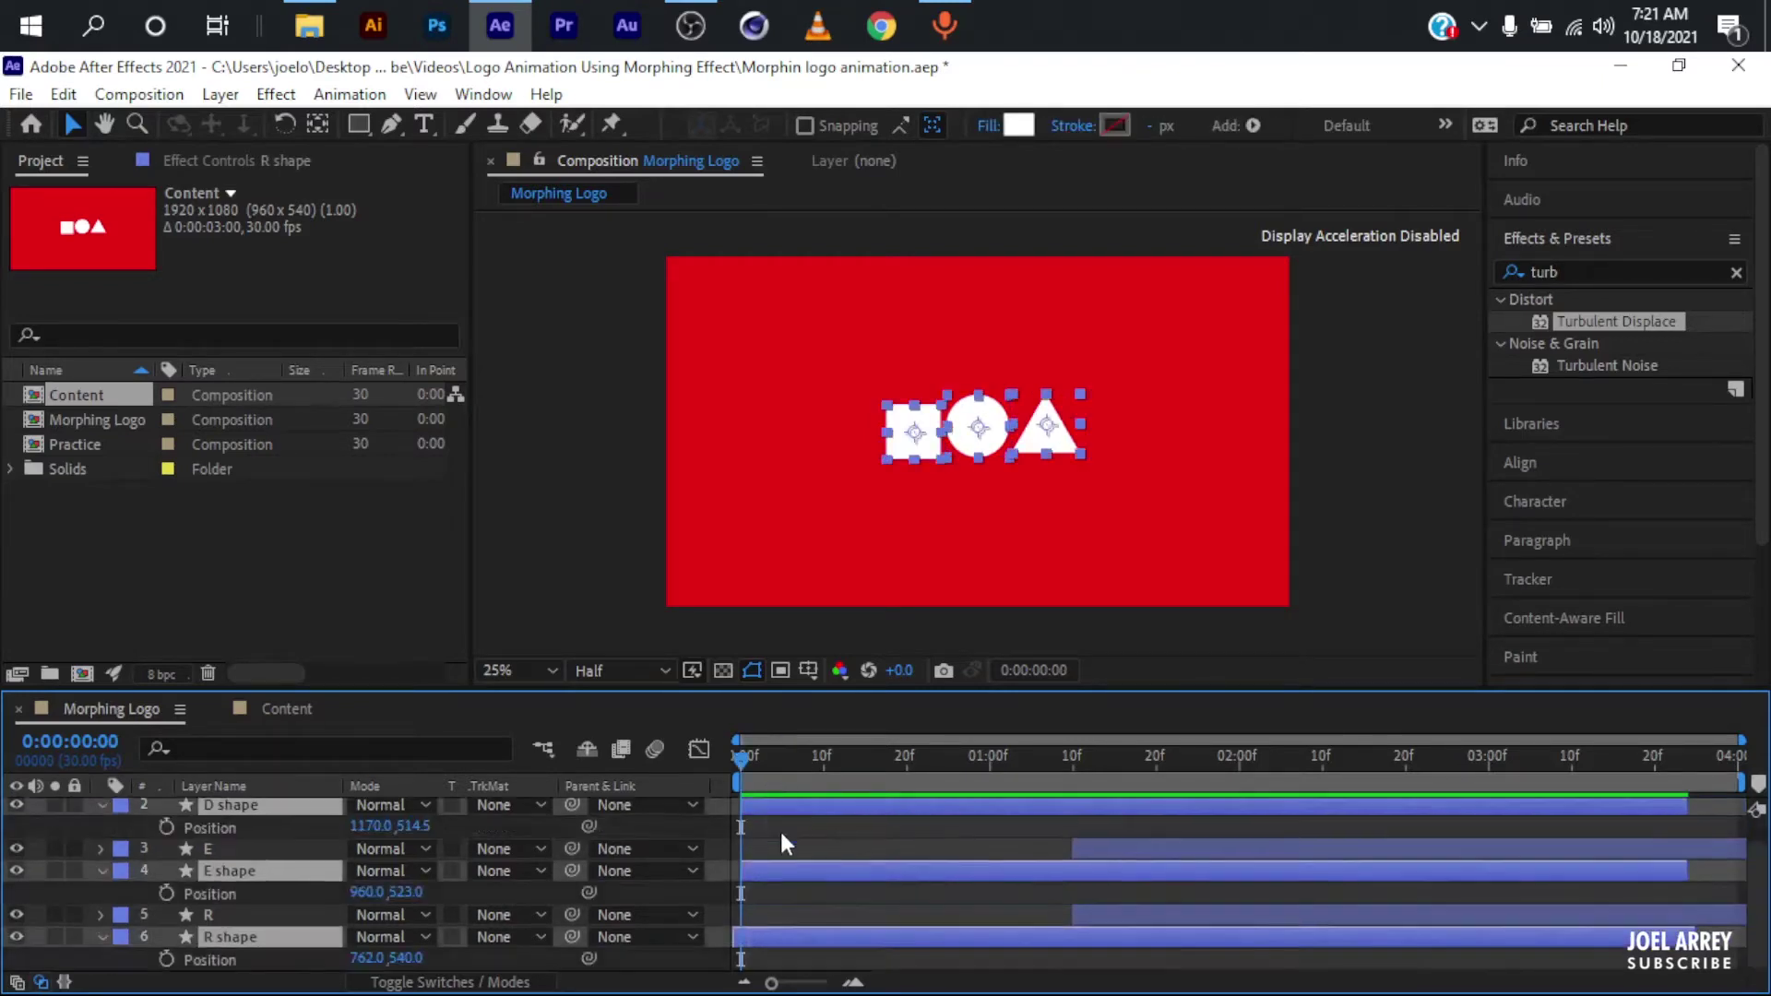
left_click(167, 826)
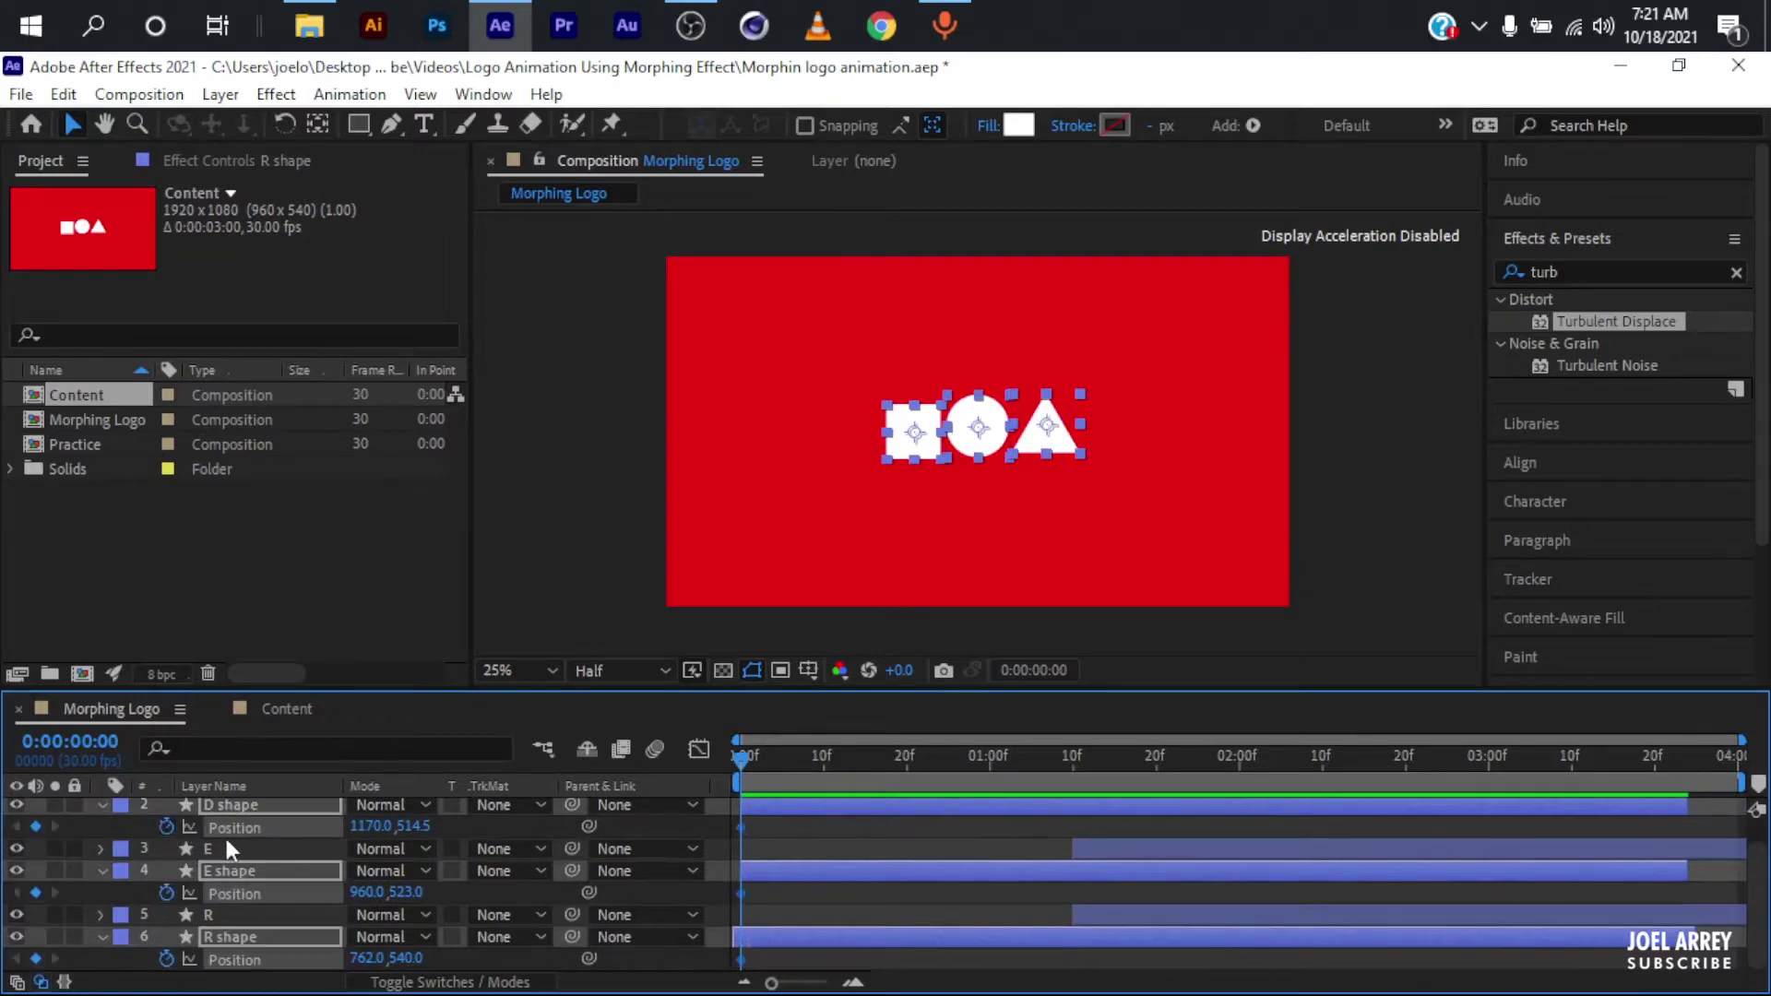
Keep the shapes' centred Position as a keyframe at 0:00:00:20 and move all three about 1300 px left, off the canvas, at 0:00:00:00
key("ctrl+shift+Right")
key("ctrl+shift+Right")
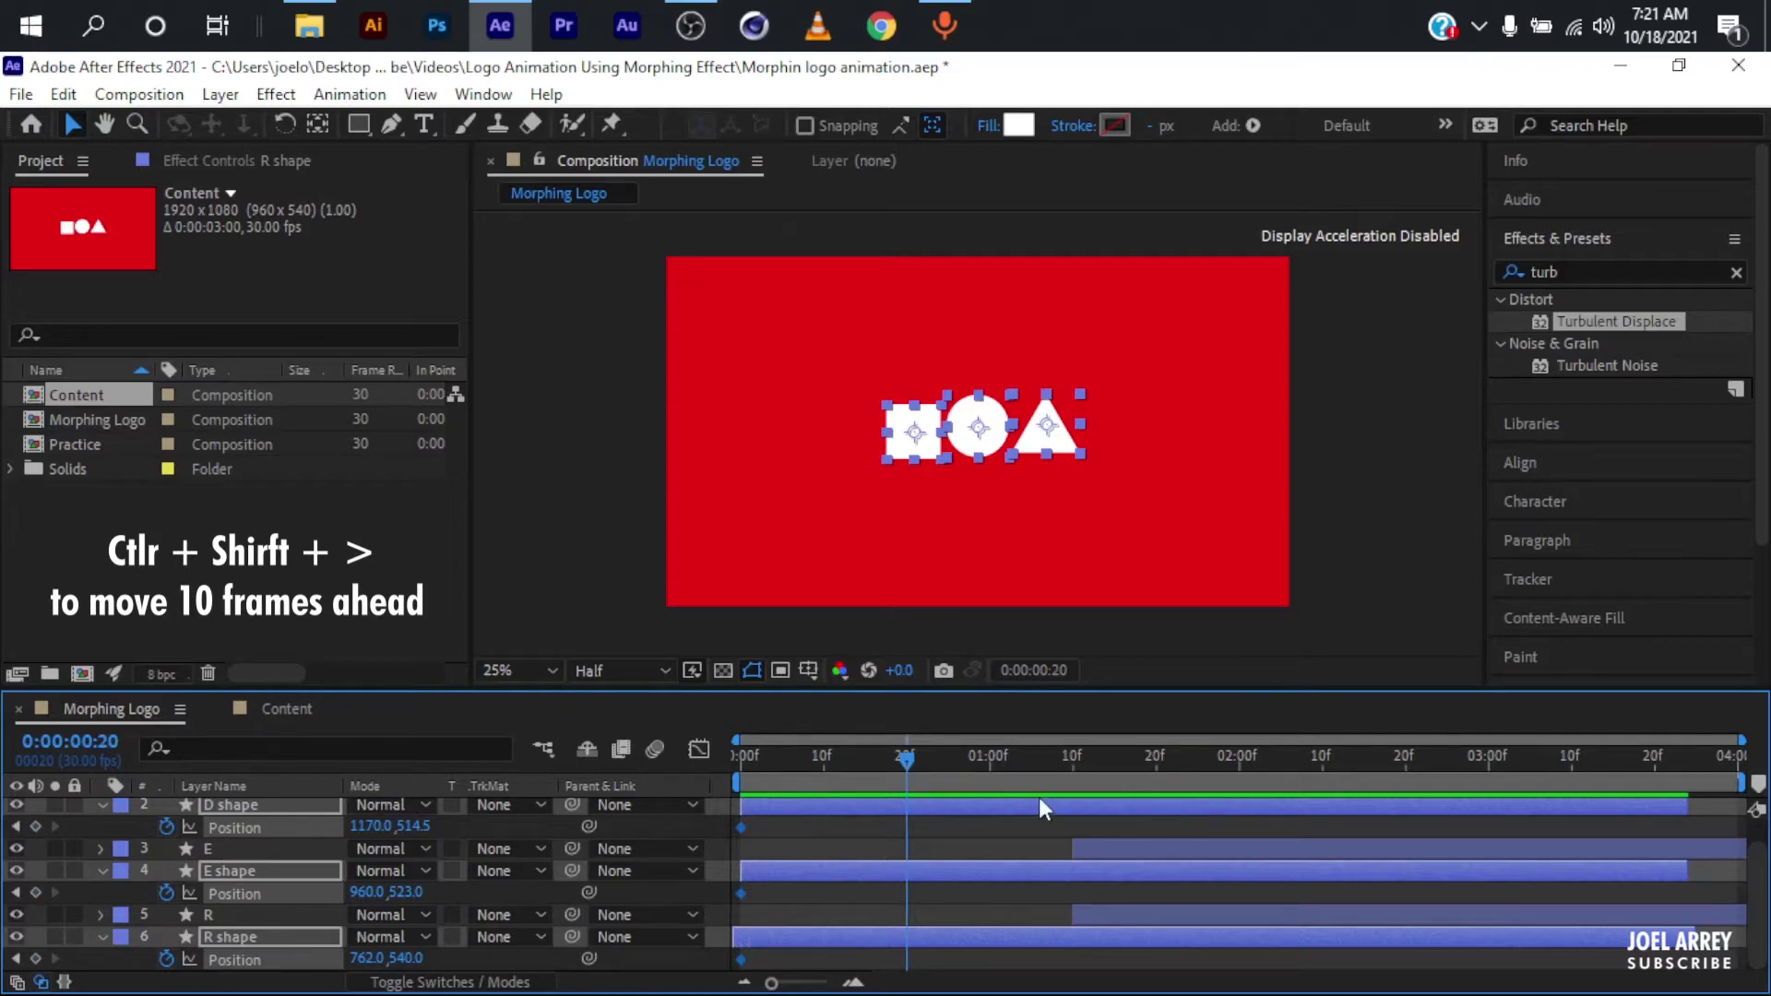
left_click(33, 826)
key("Home")
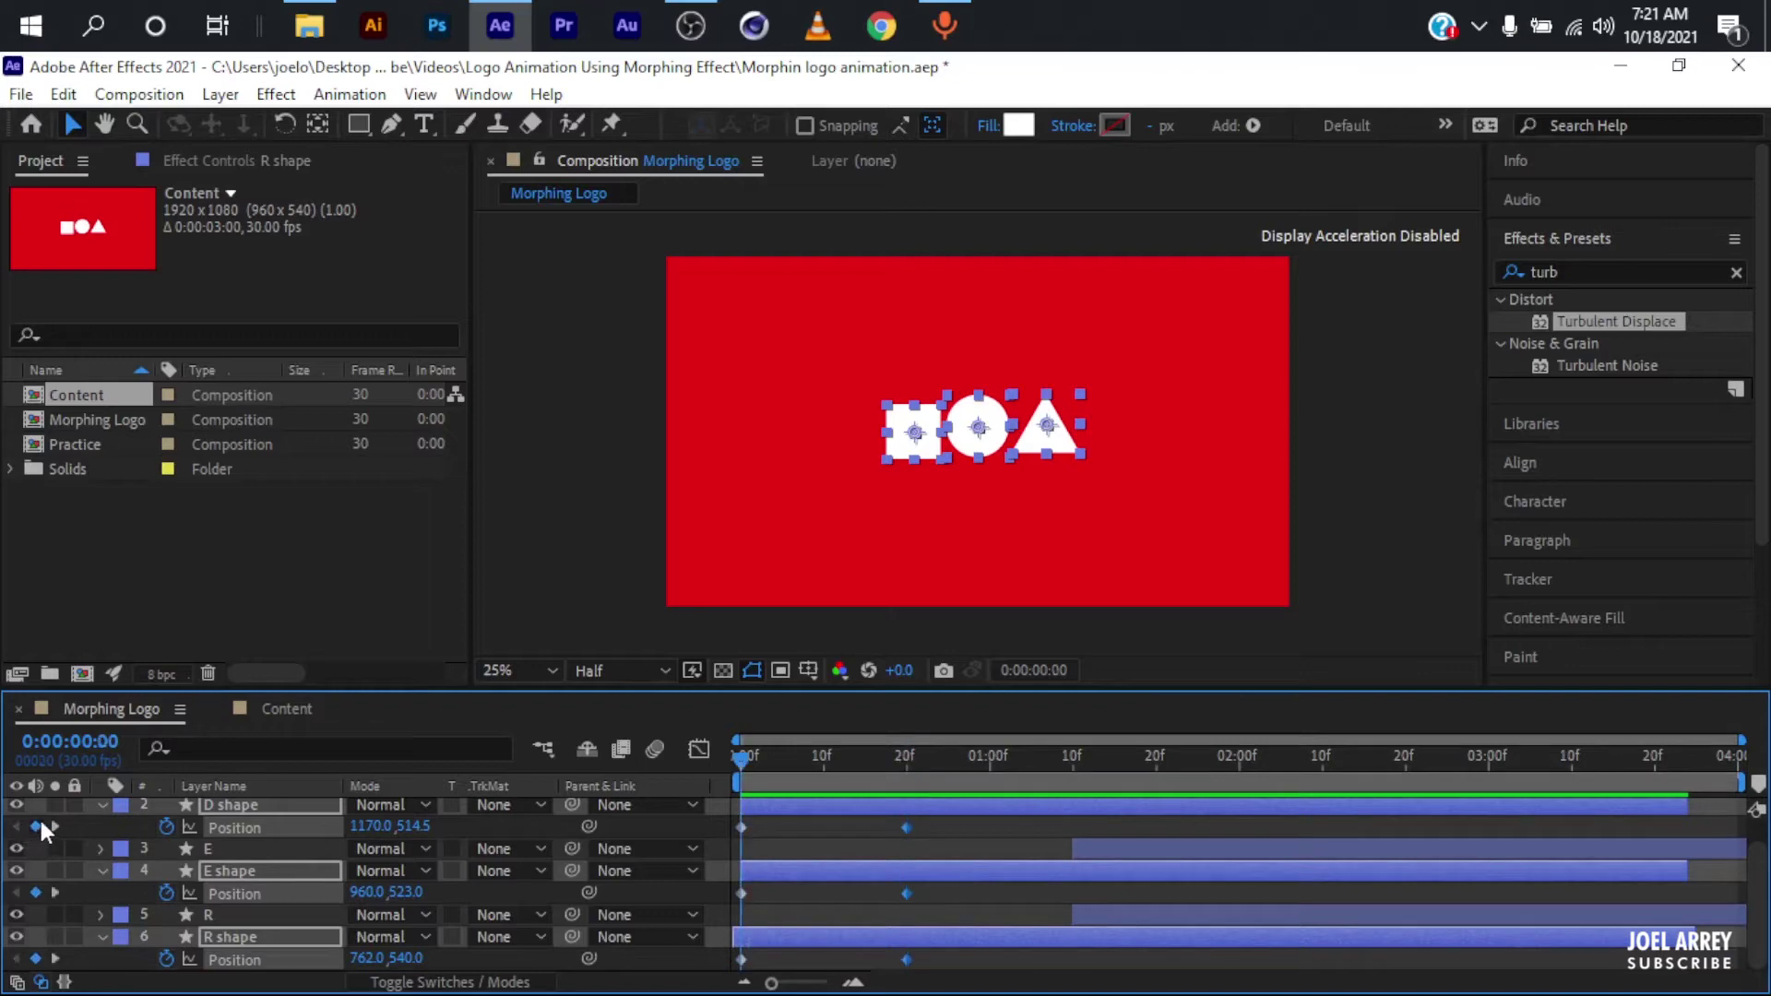
left_click_drag(1065, 445, 659, 443)
left_click(906, 754)
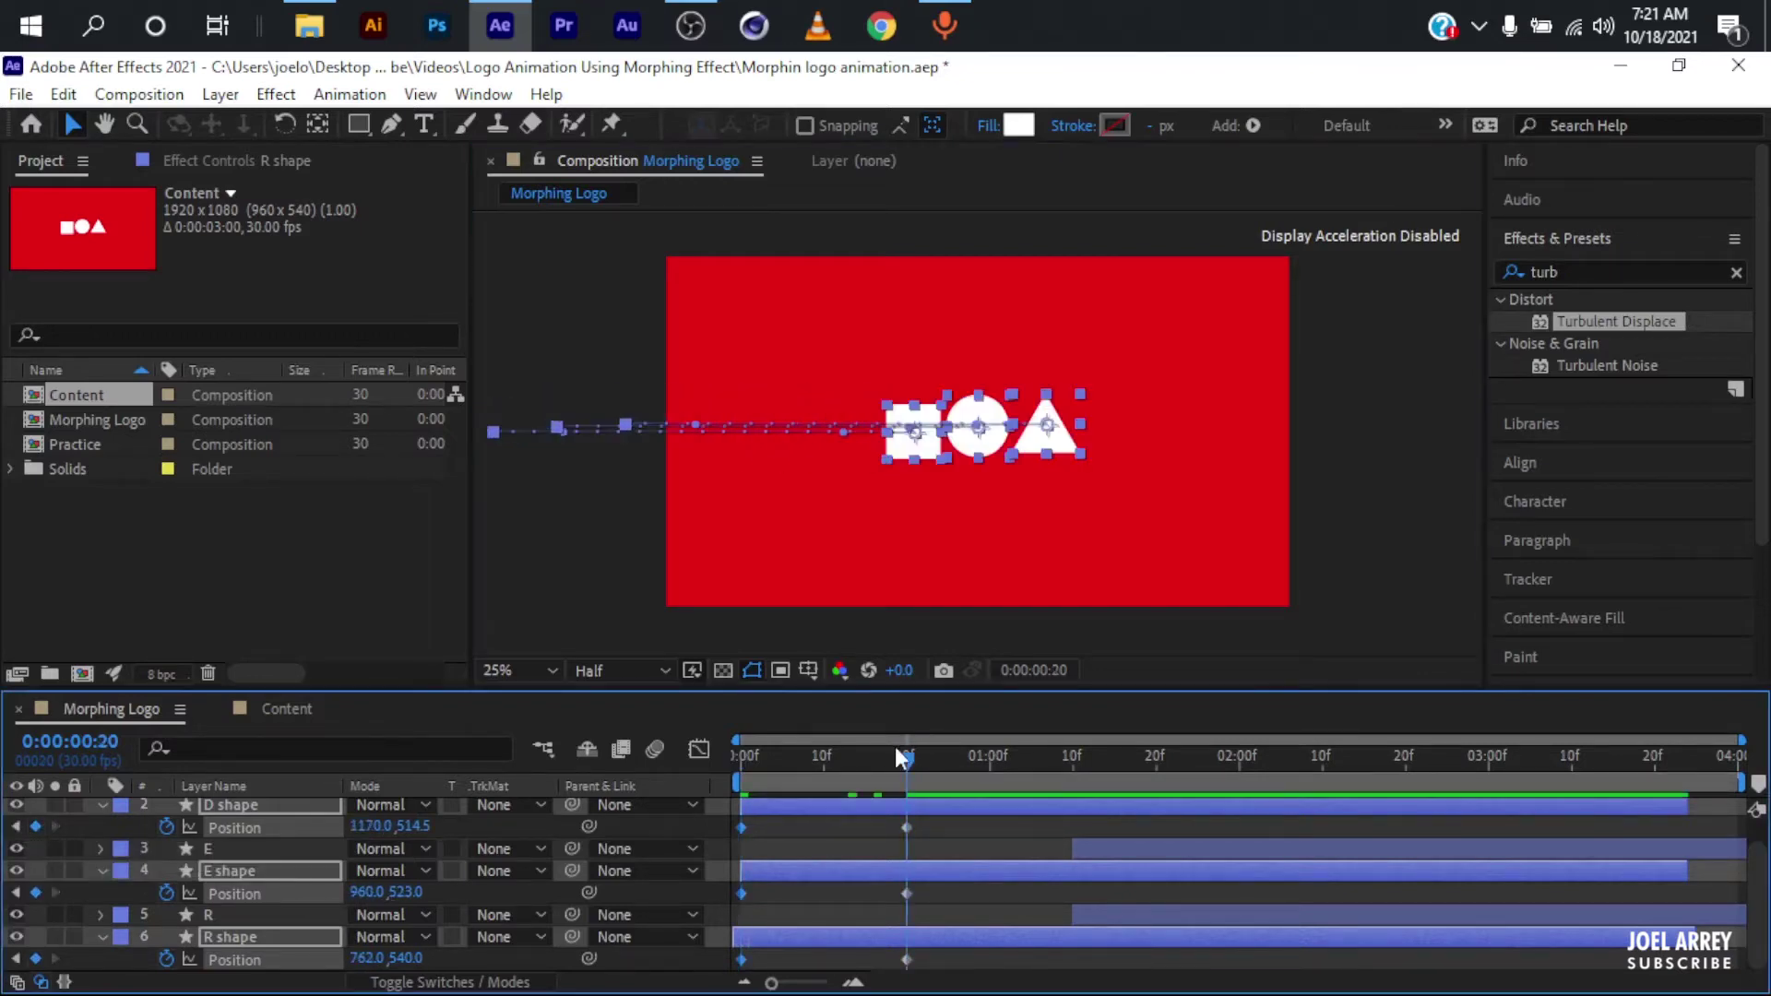
Animate the three shapes' Rotation from 0 at 0:00:00:00 to one full revolution at 0:00:00:10
key("Home")
key("shift+r")
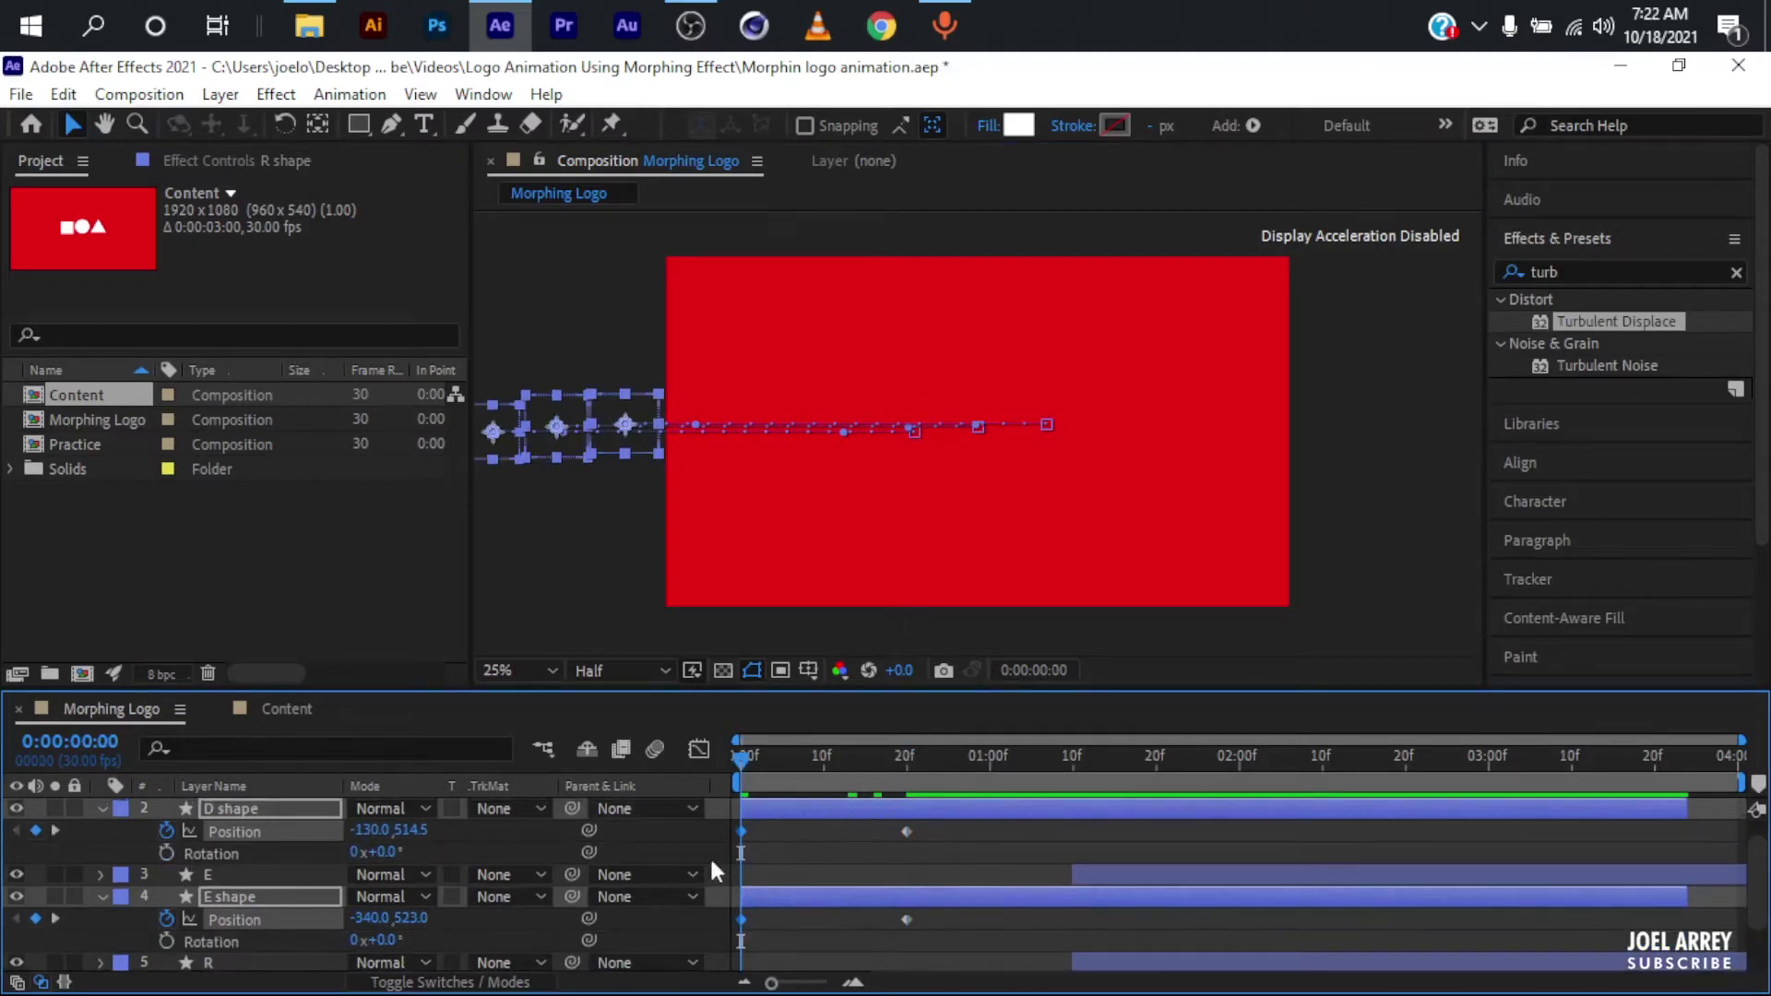
left_click(167, 852)
left_click(166, 941)
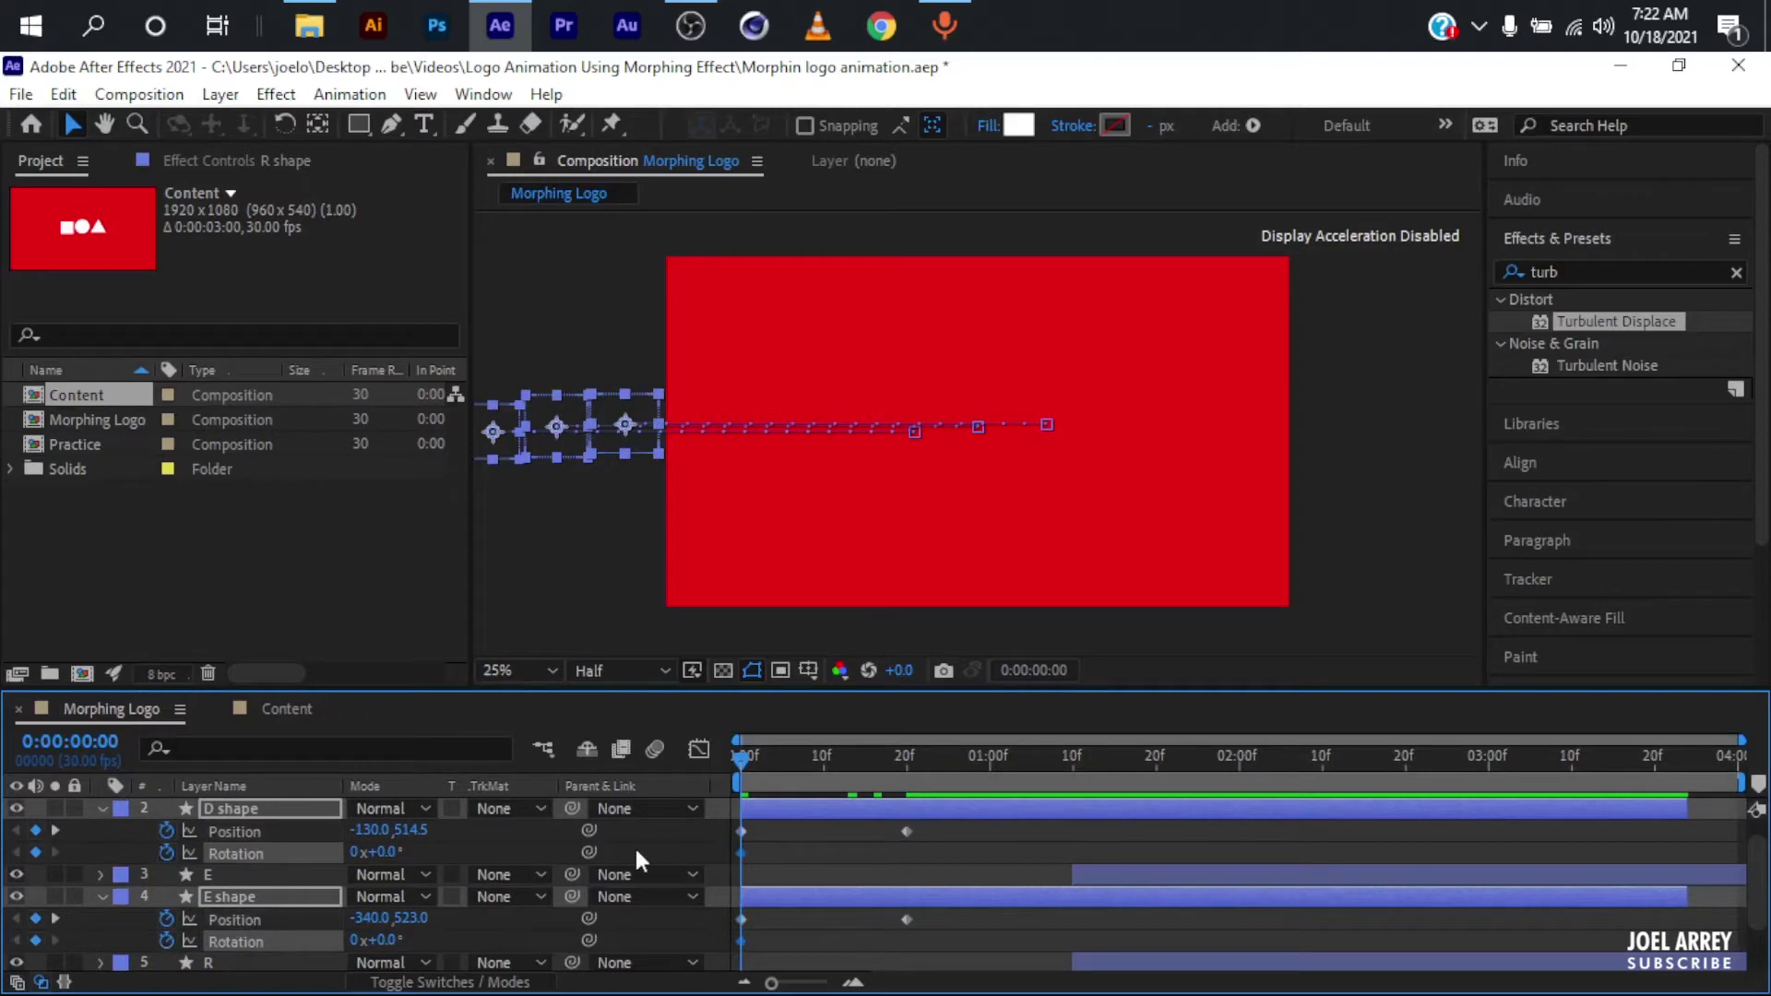
key("shift+Page_Down")
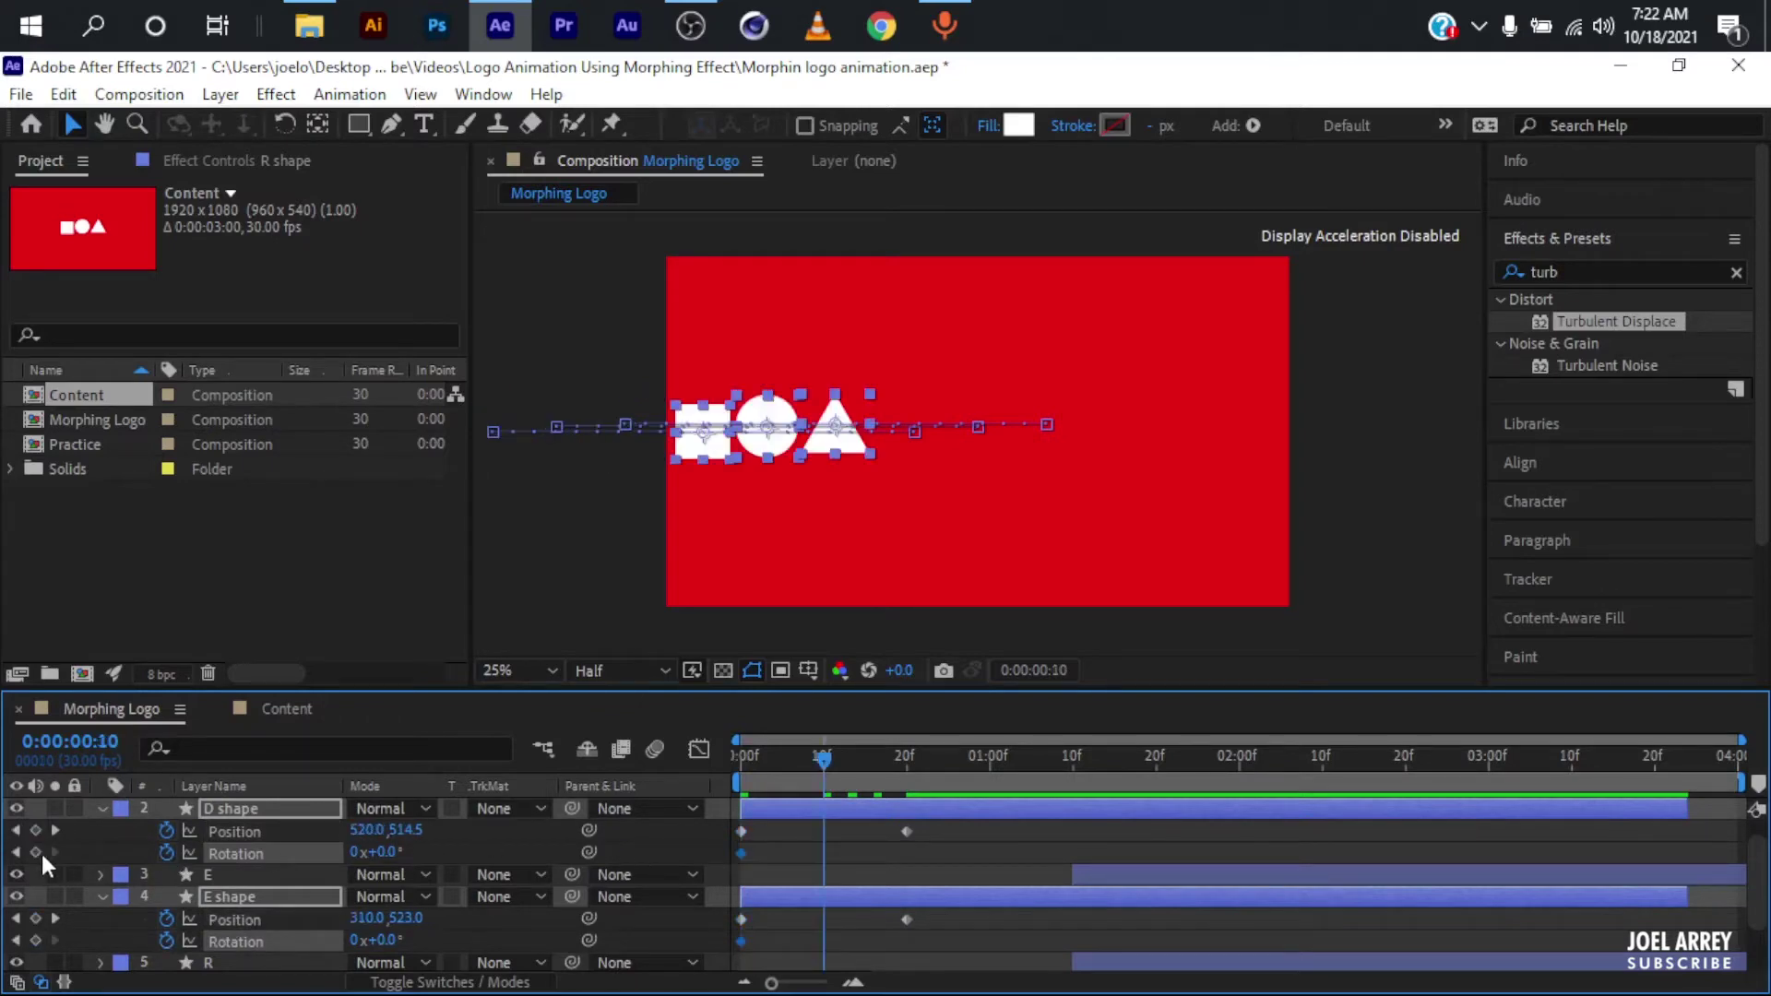
left_click(356, 852)
type("1")
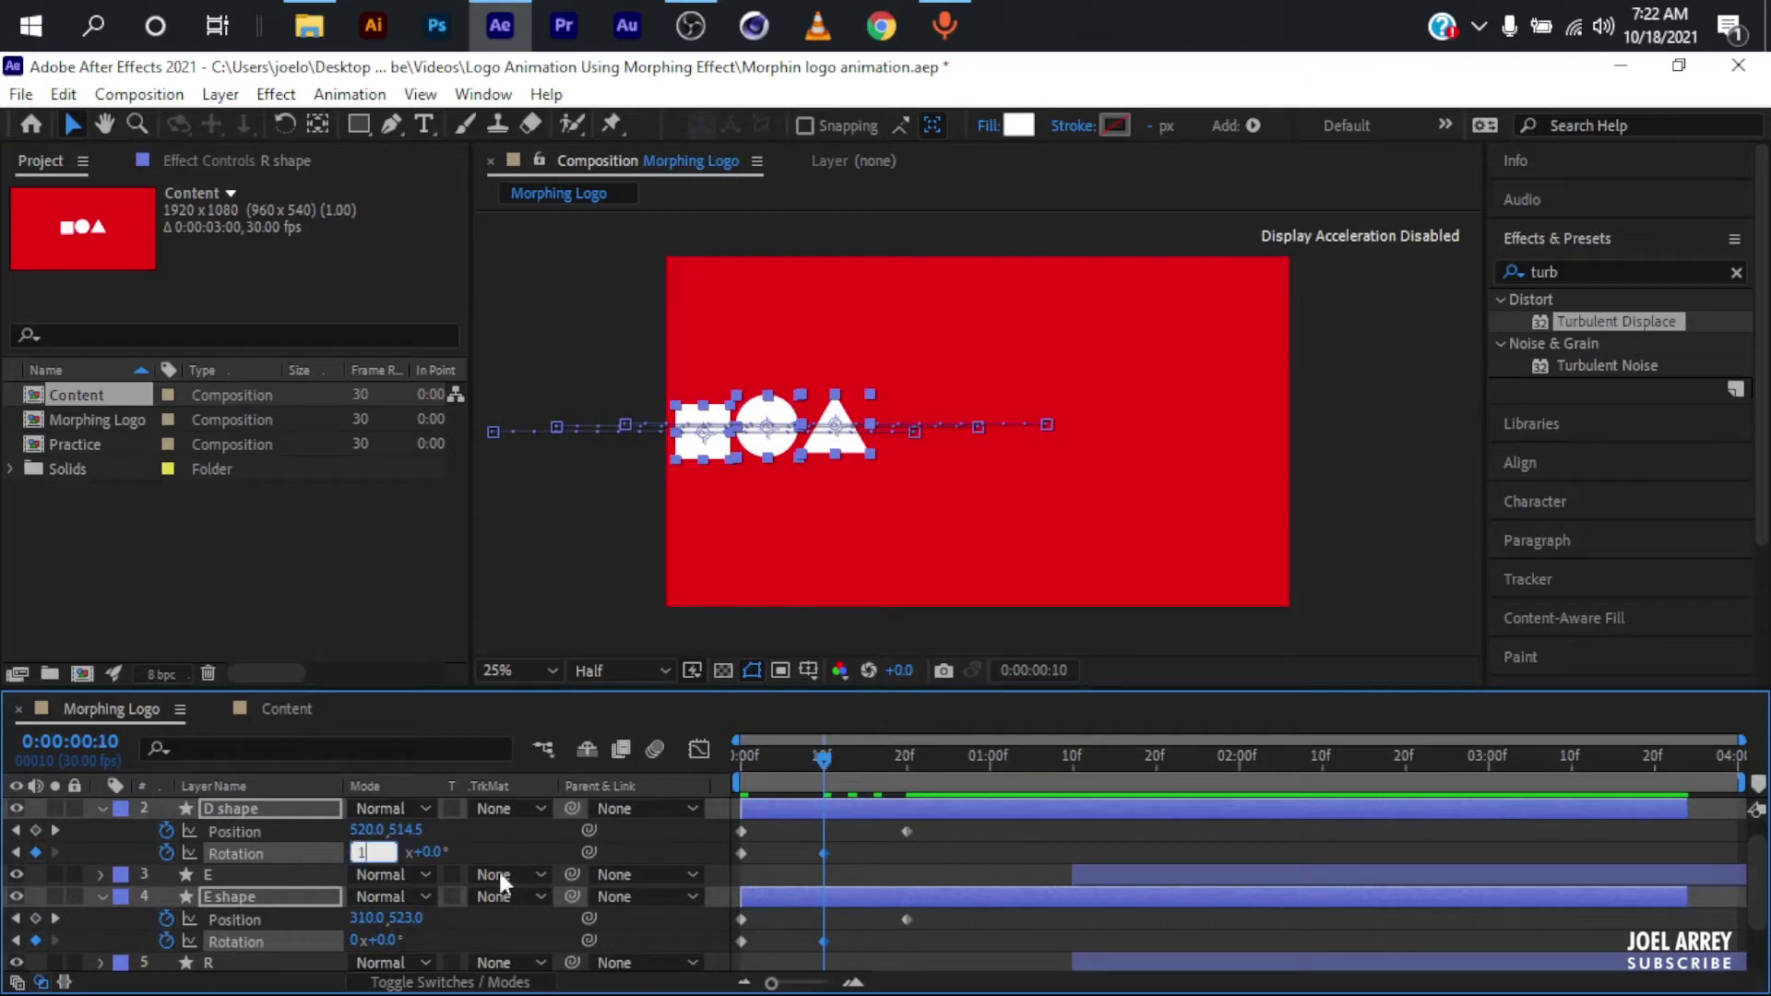
key("Return")
Apply Easy Ease to the shapes' Position and Rotation keyframes and stretch the incoming influence to 100% in the speed graph
left_click_drag(968, 959, 734, 843)
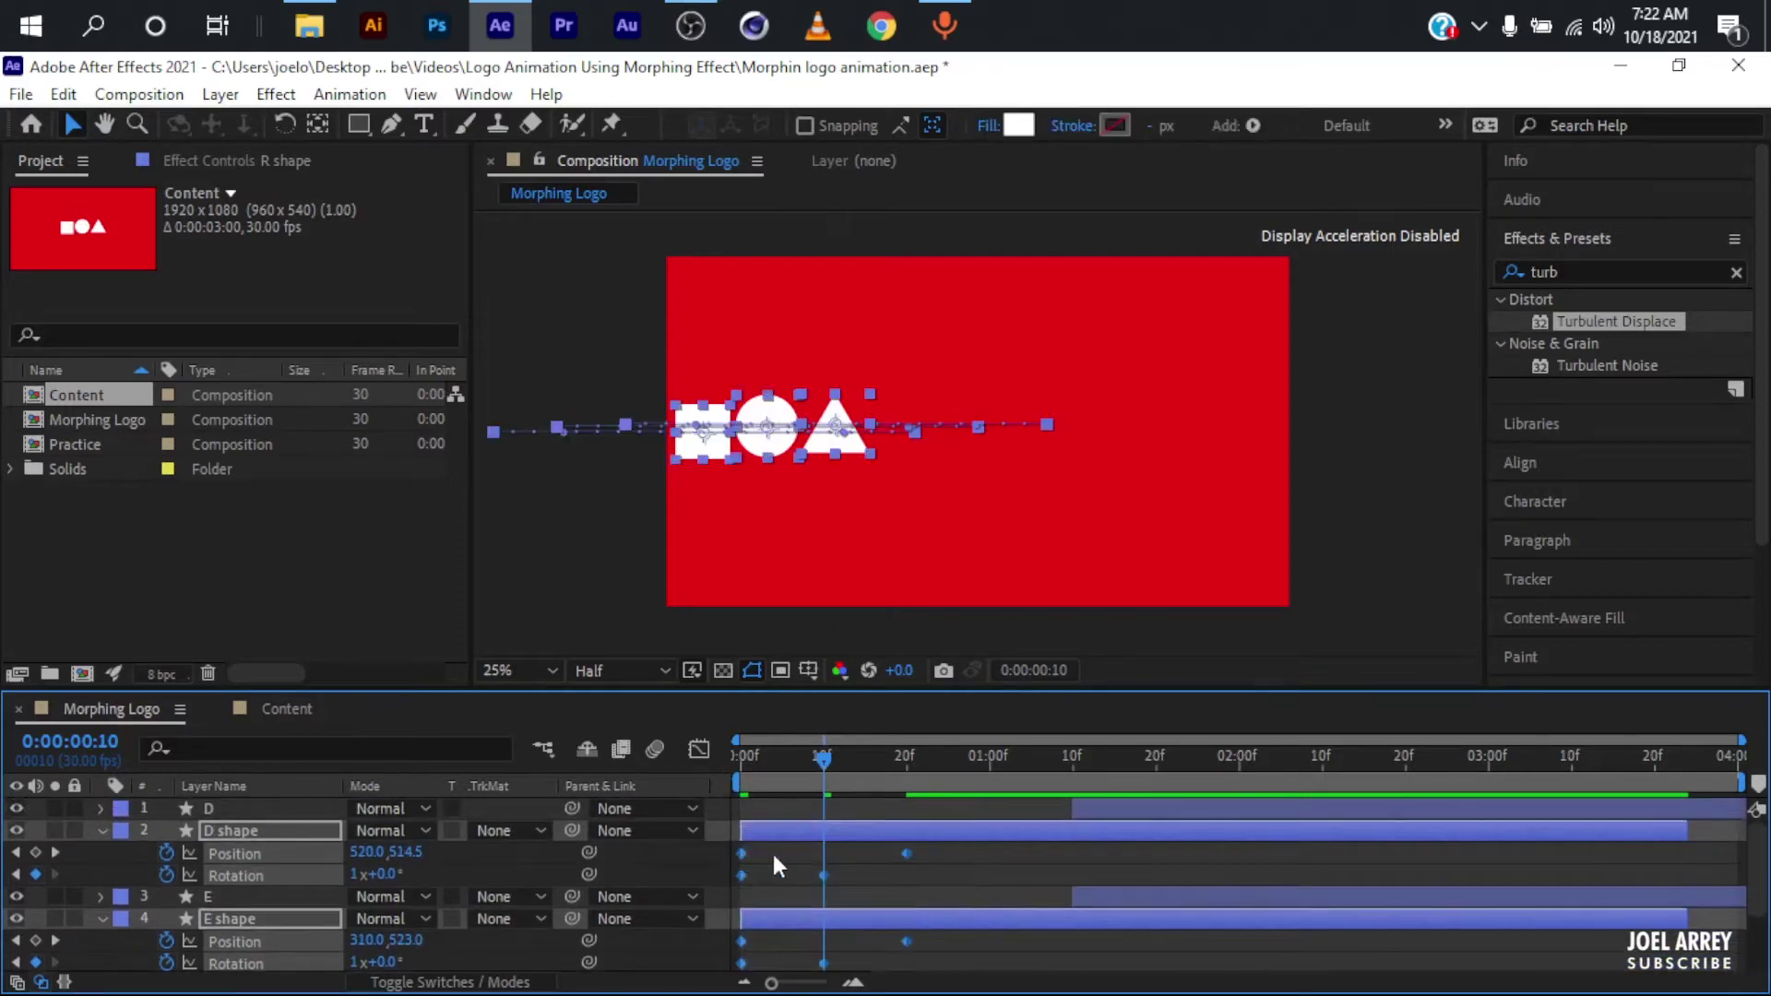
key("F9")
left_click(705, 749)
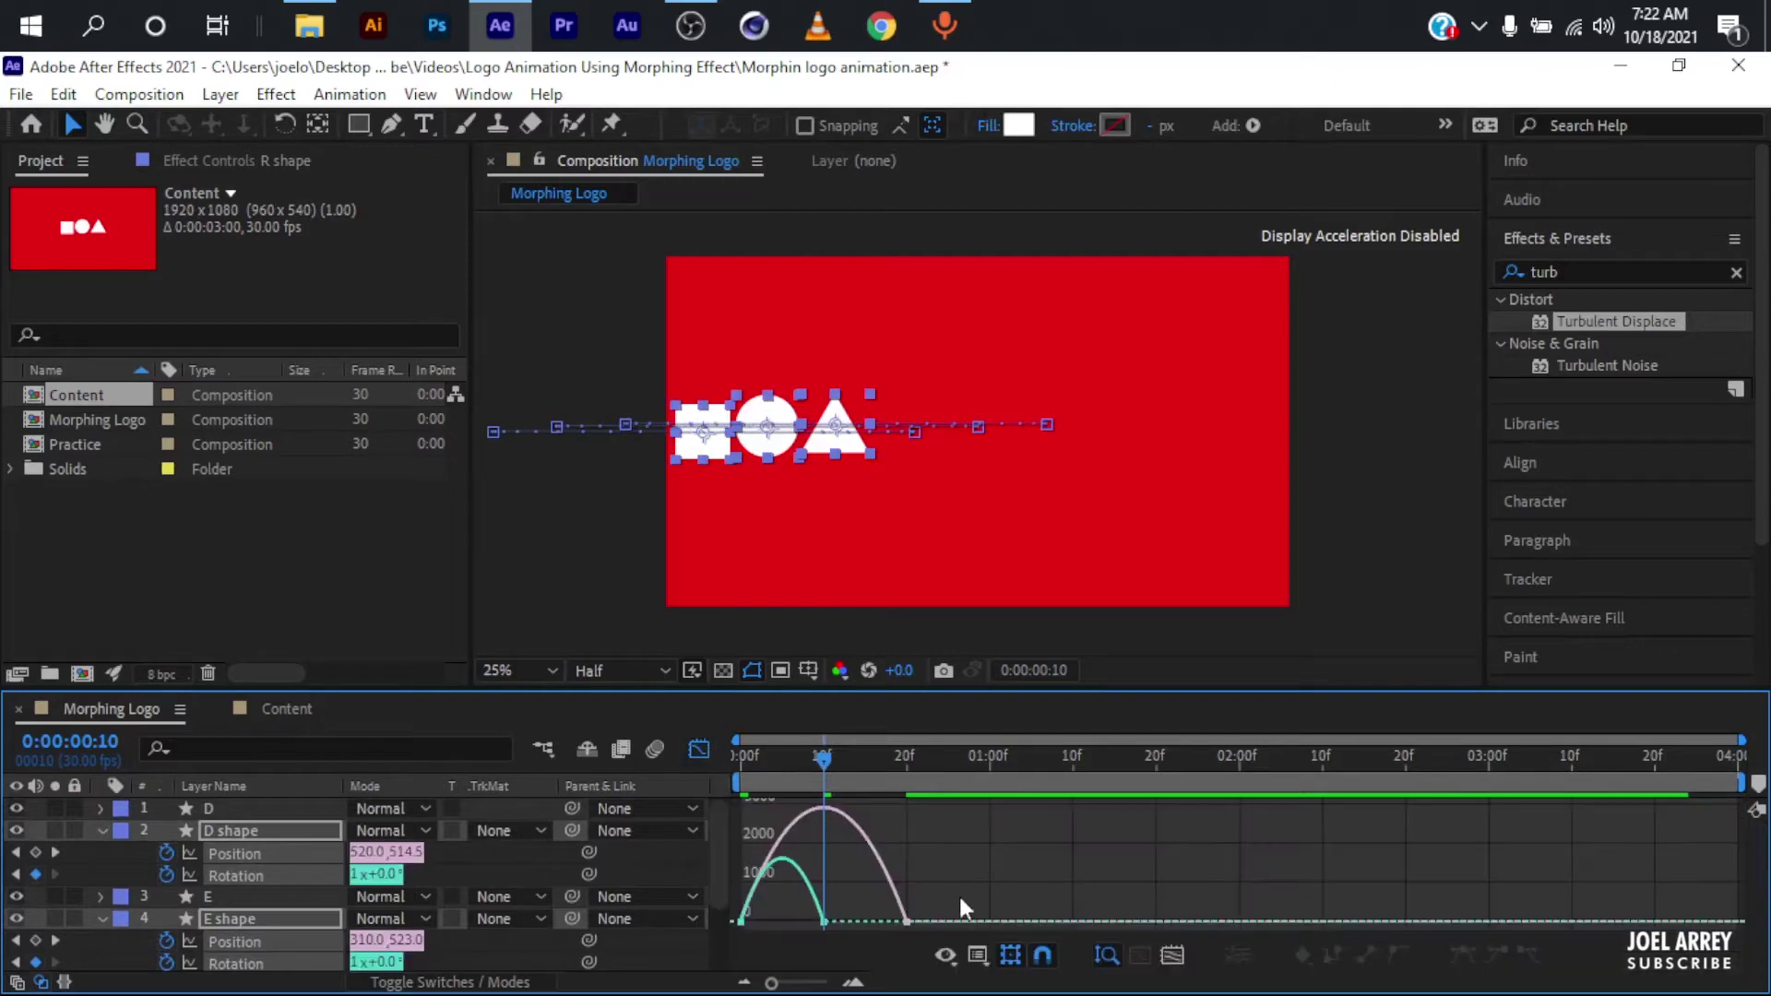
left_click_drag(958, 894, 775, 942)
left_click_drag(878, 912, 789, 911)
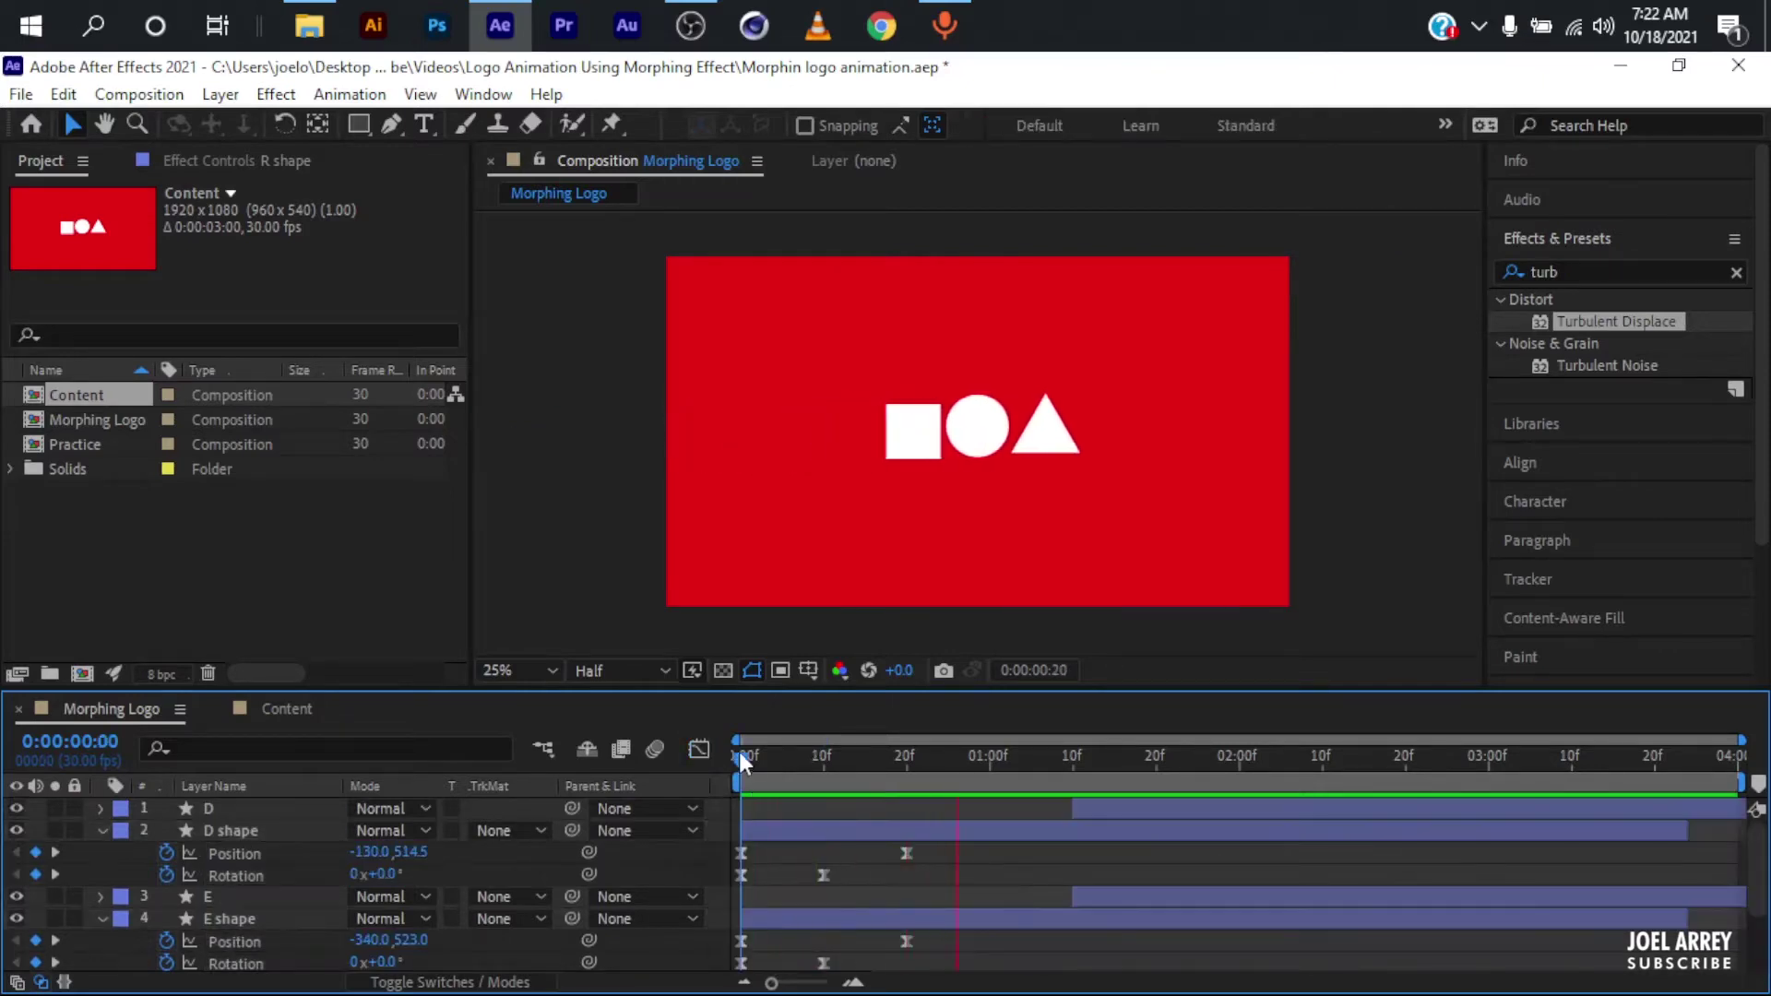
left_click_drag(740, 758, 907, 775)
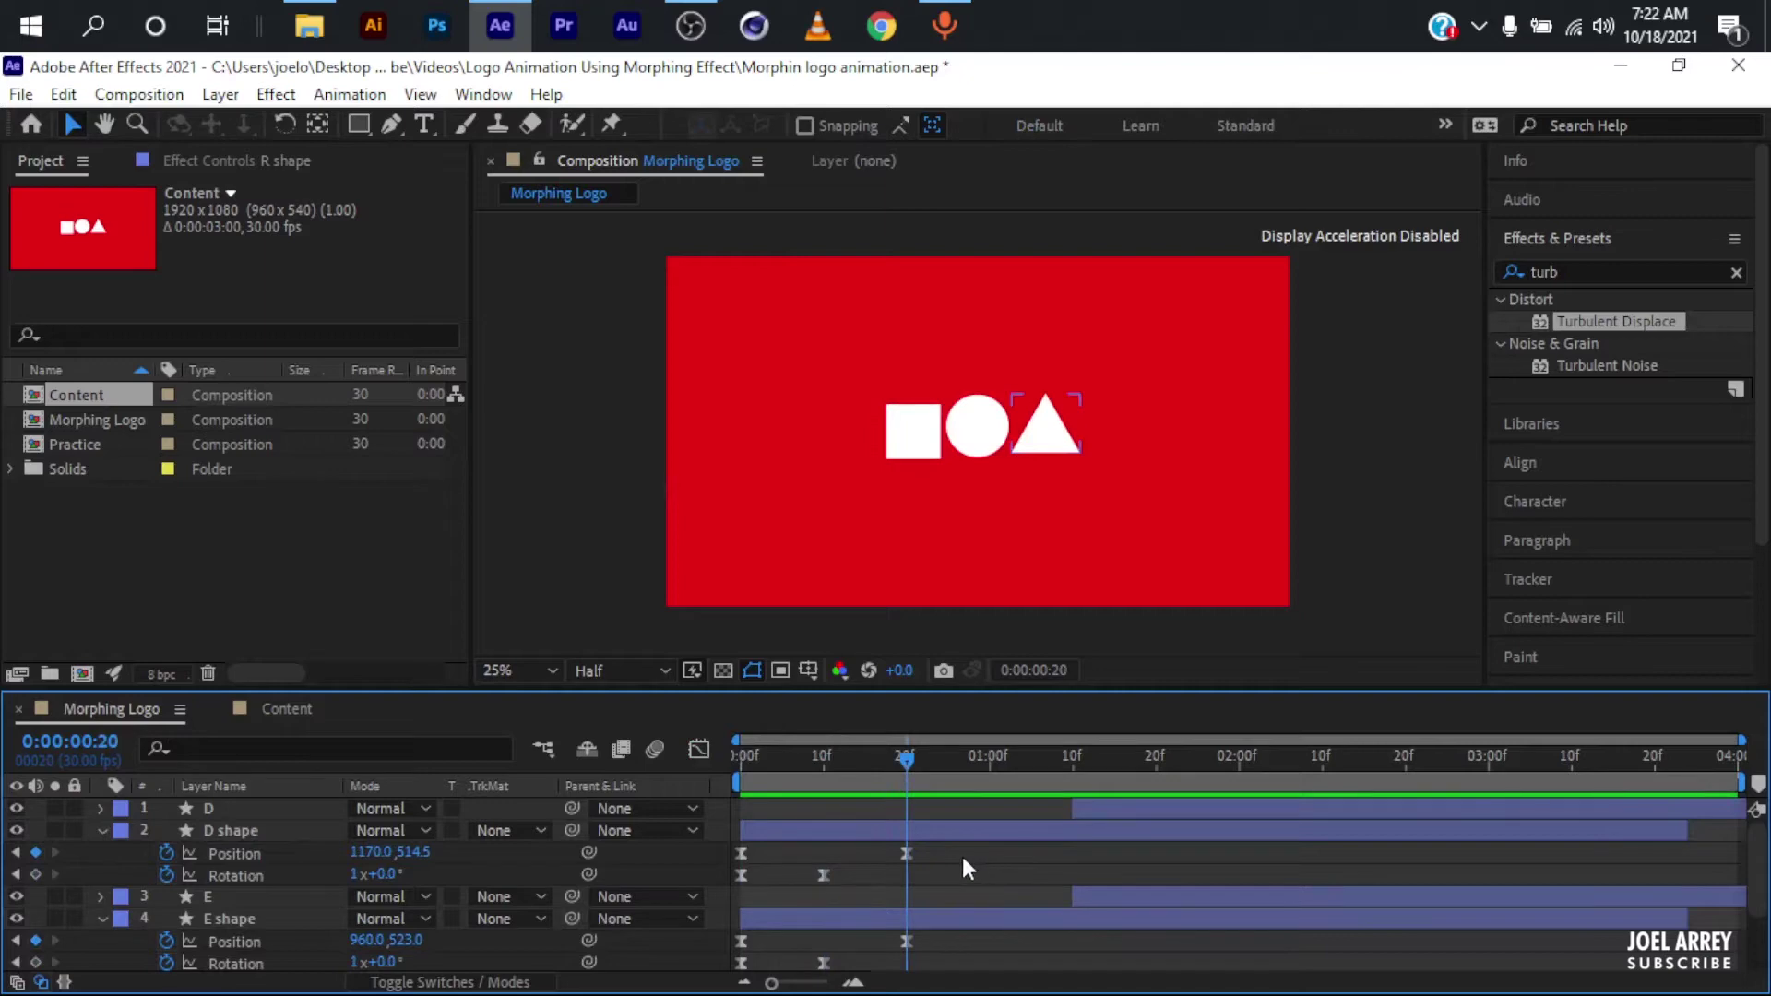
Add a Position keyframe at 0:00:01:00 to the D shape, E shape and R shape layers
key("shift+Page_Down")
left_click(971, 830)
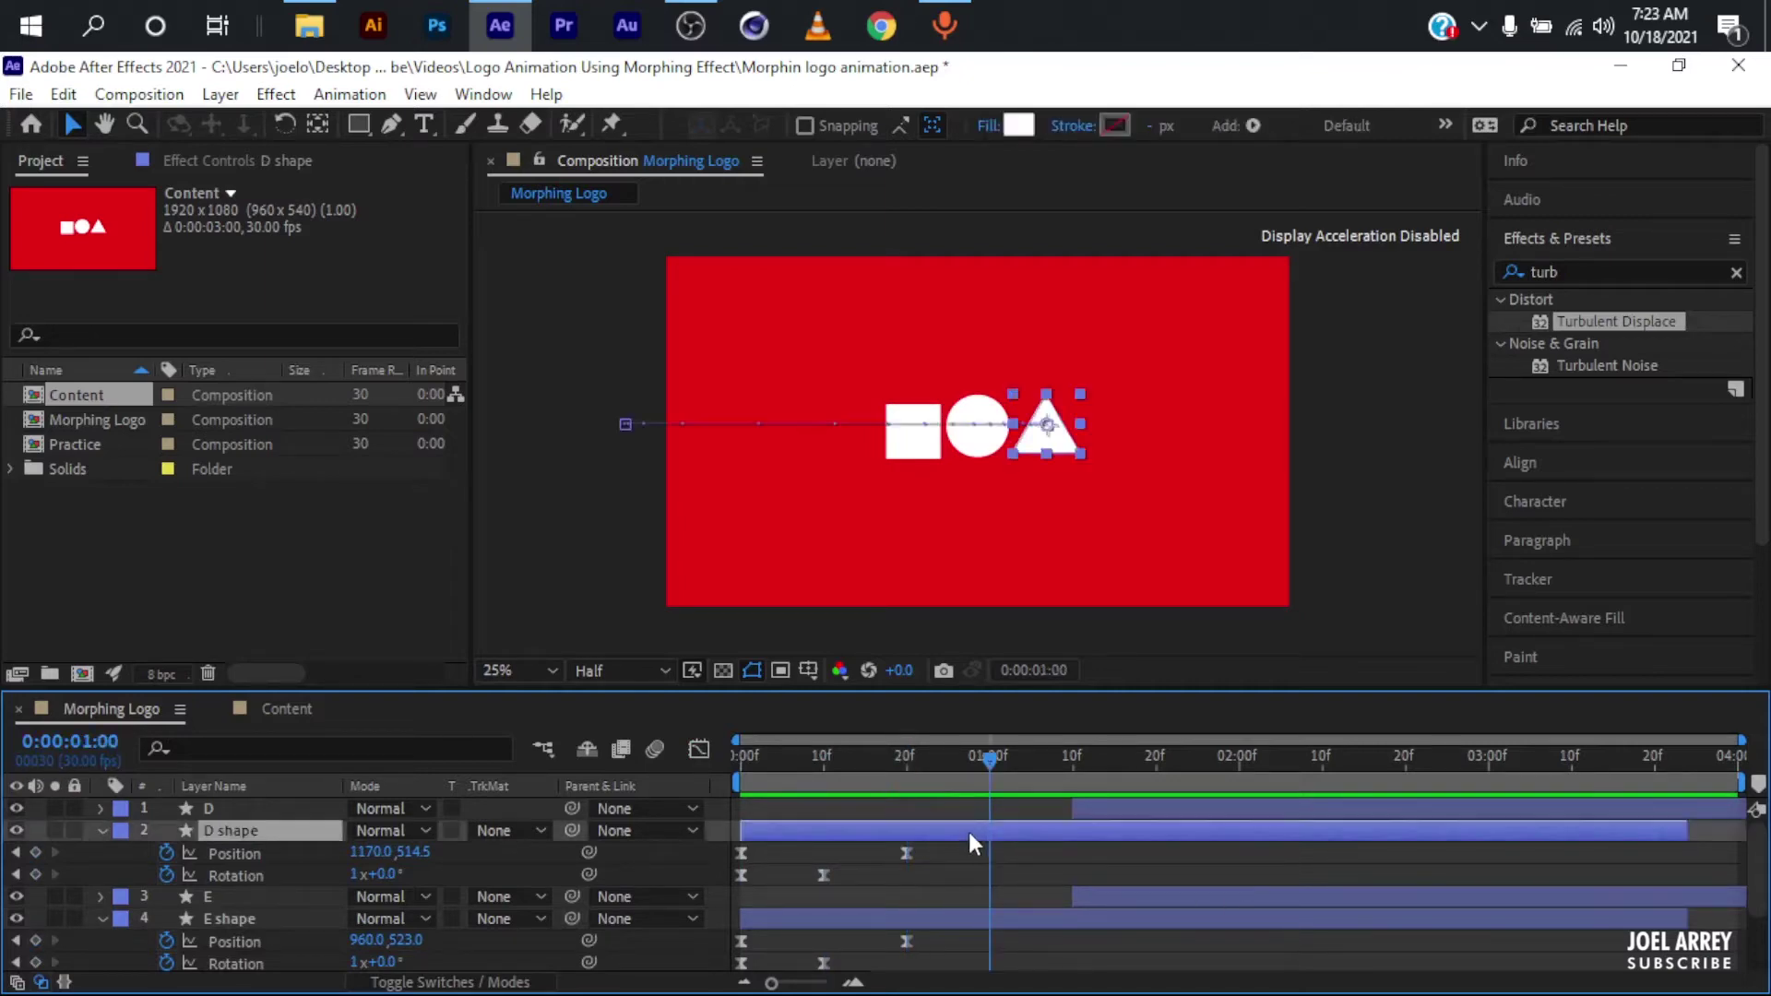
left_click(934, 913, "ctrl")
scroll(932, 899, "down", 2)
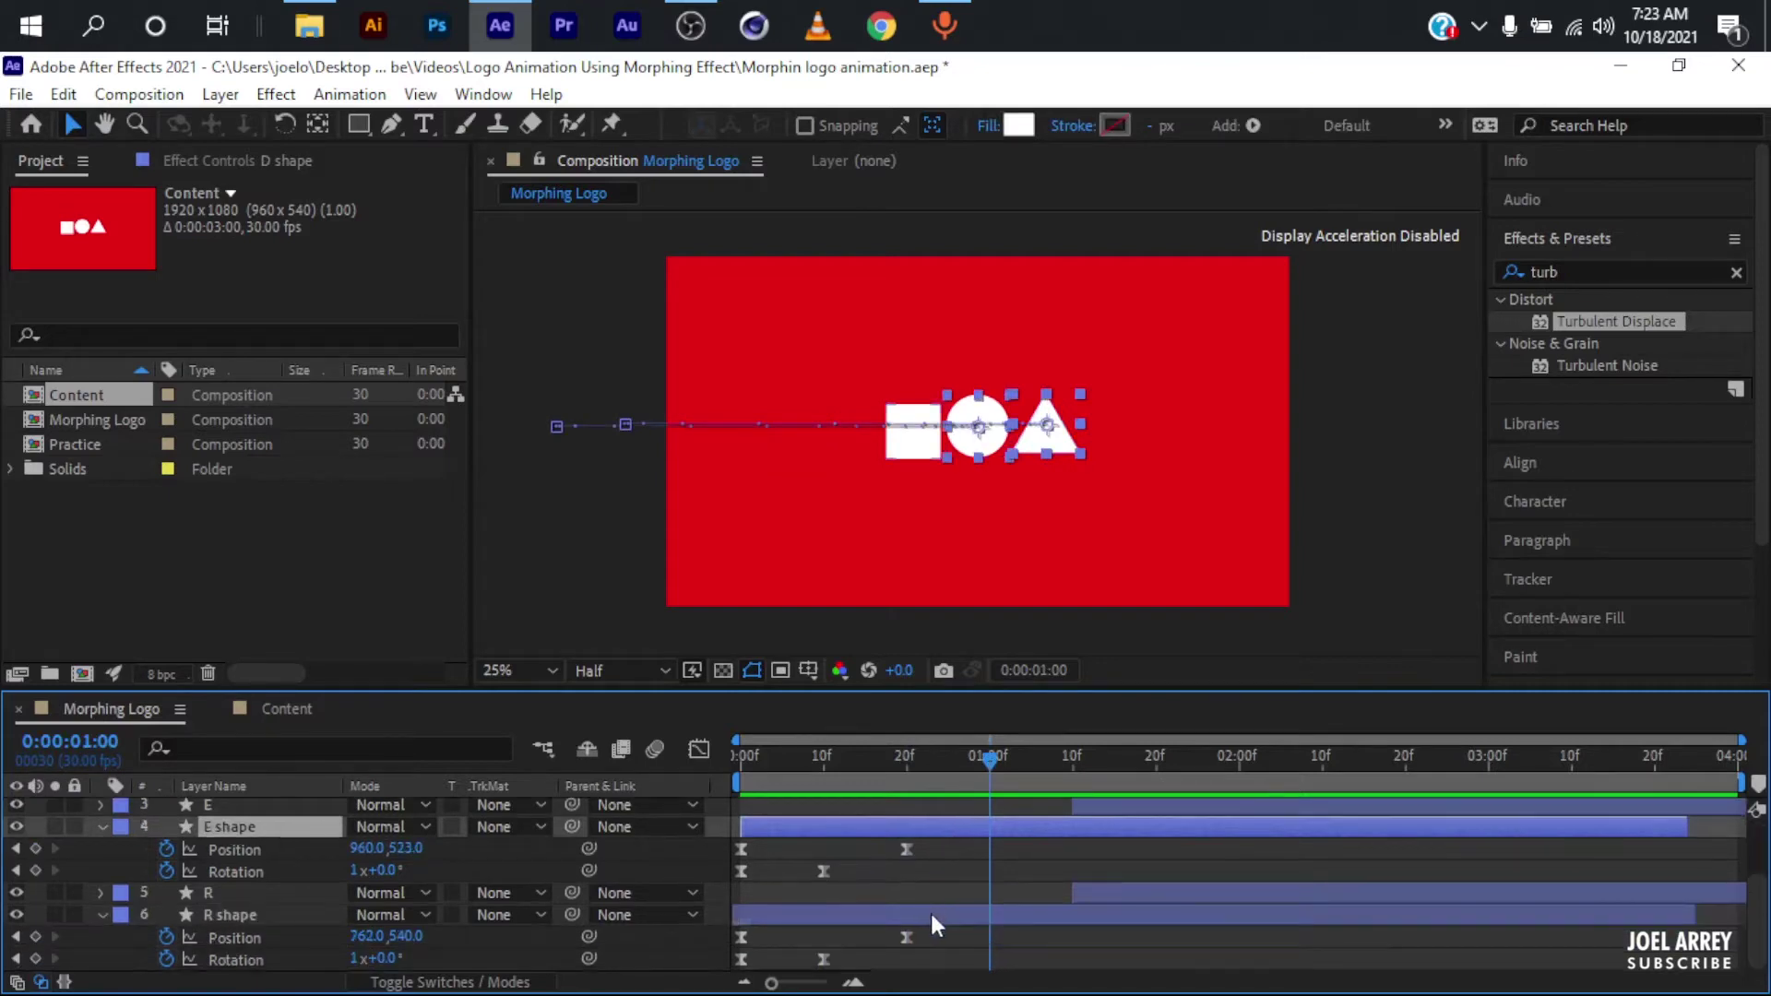
left_click(930, 913, "ctrl")
left_click(36, 937)
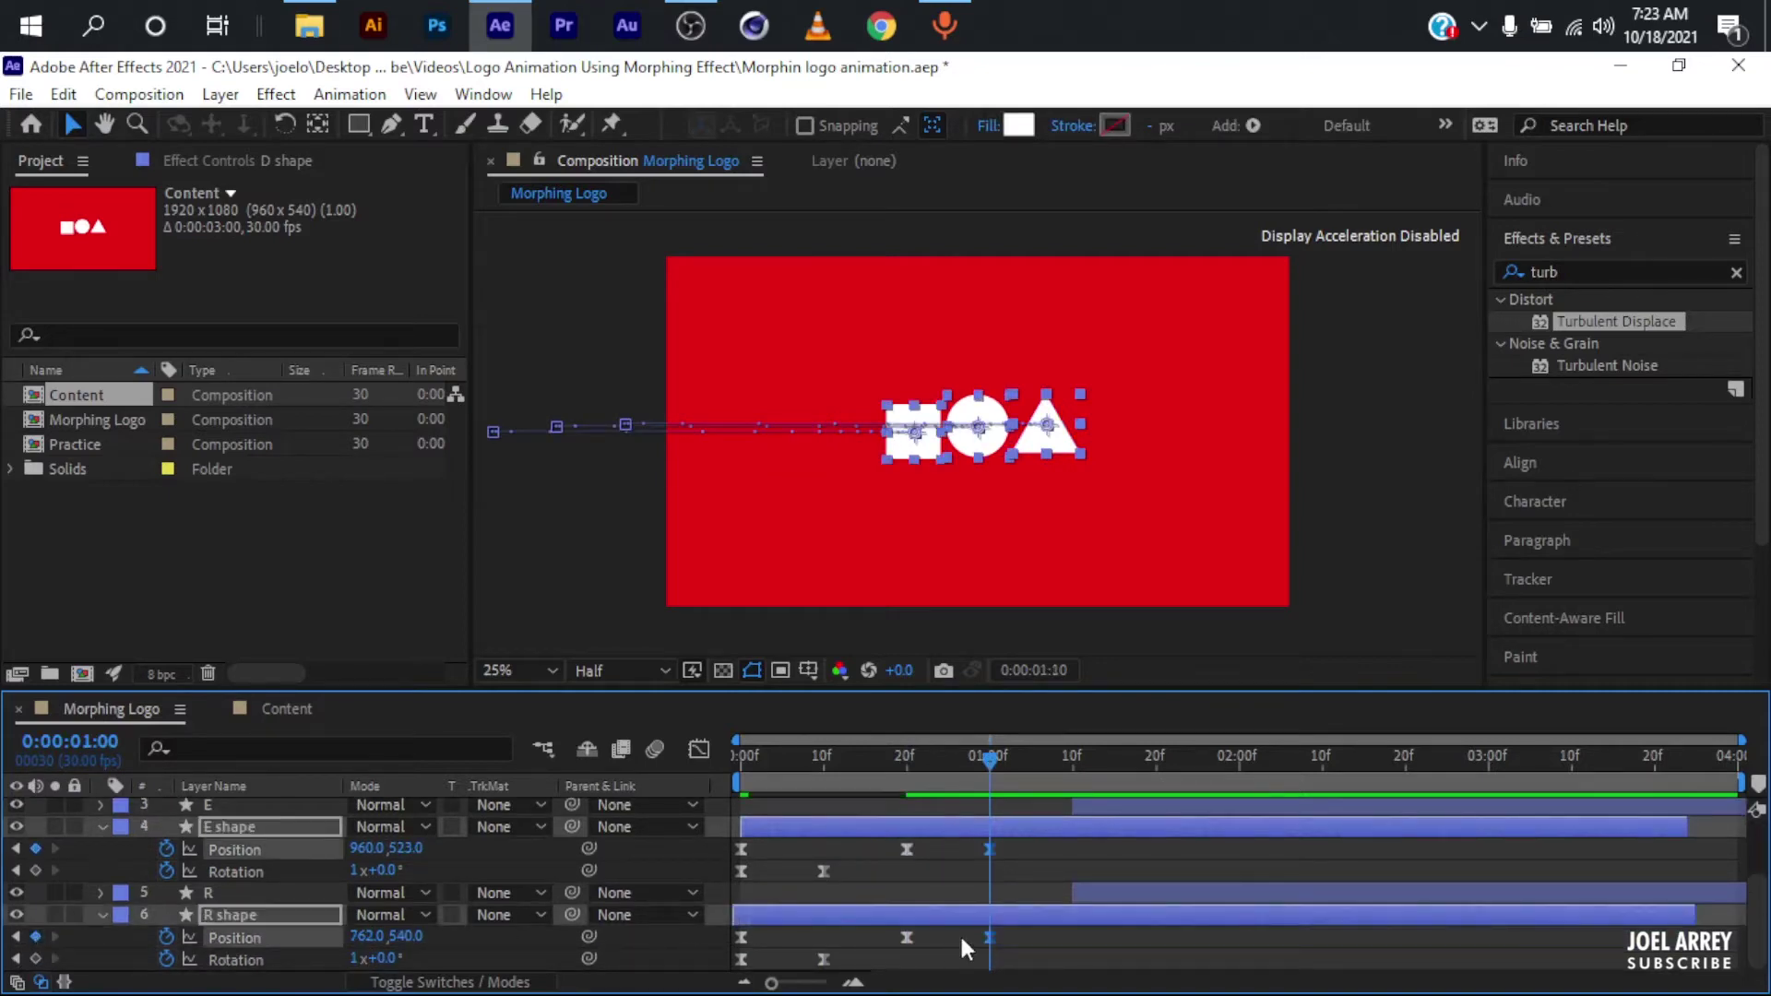
Add Position keyframes for the three shapes at 0:00:01:10 and raise the shapes about 192 px at 0:00:01:00
key("shift+Page_Down")
key("alt+shift+p")
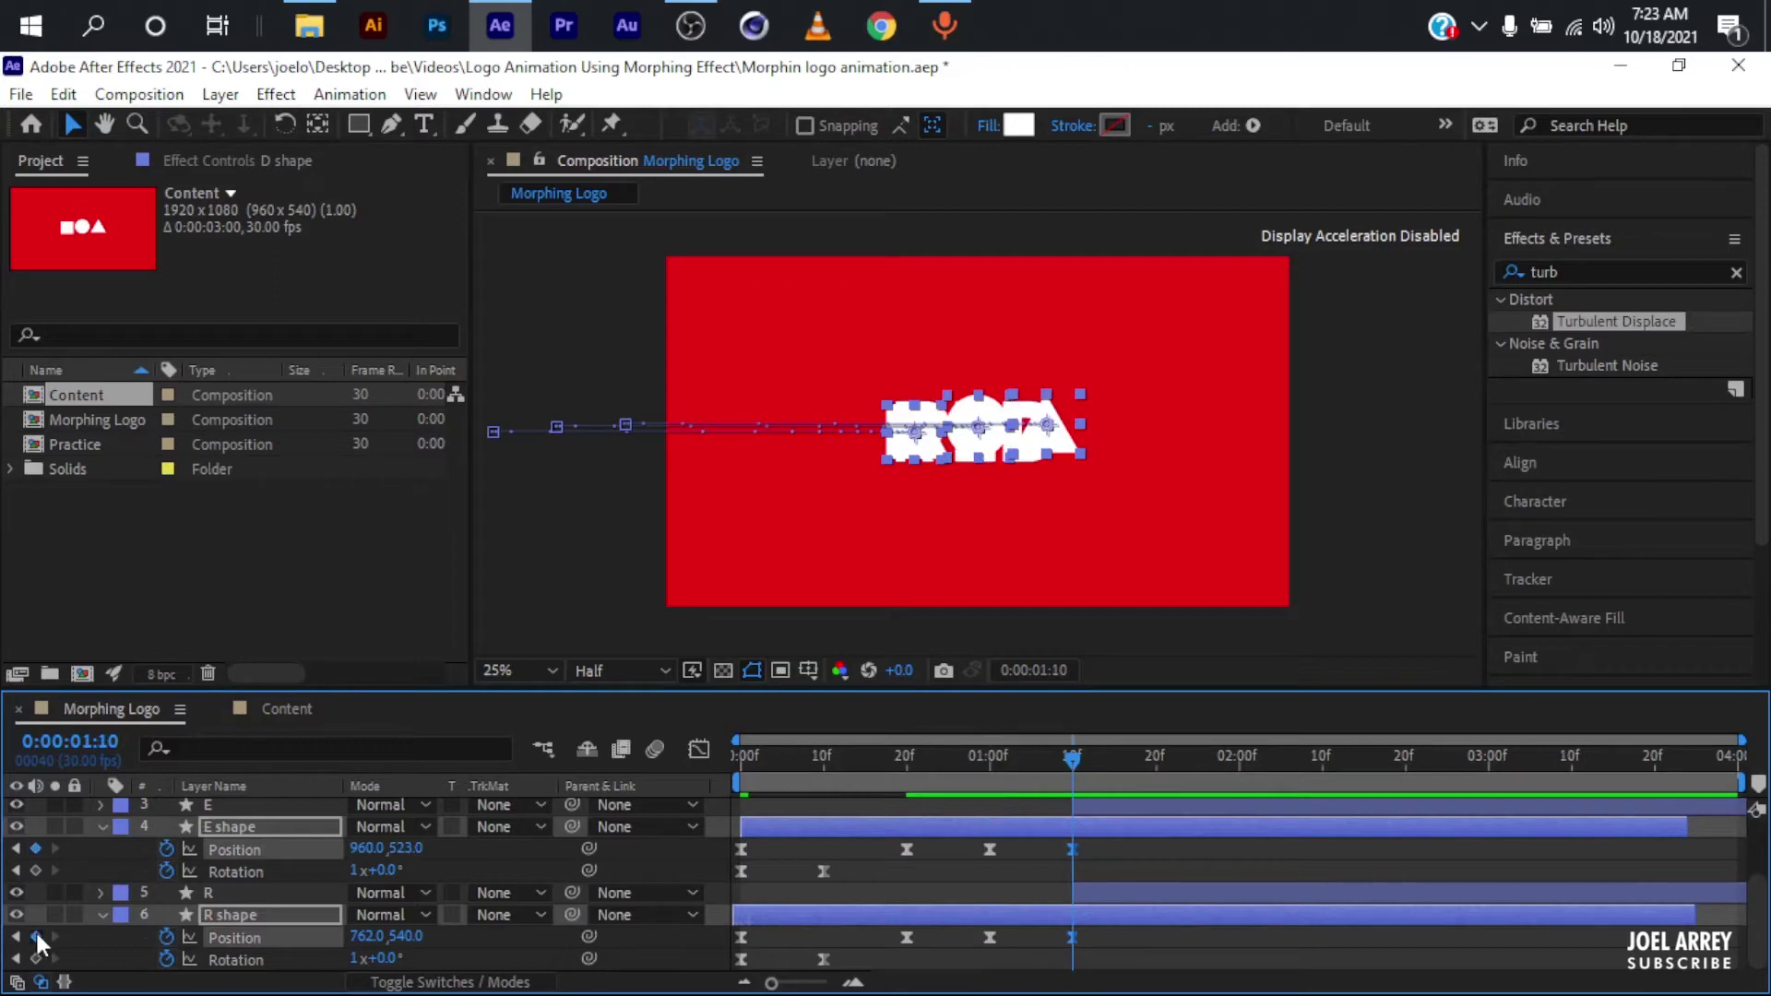
key("shift+Page_Up")
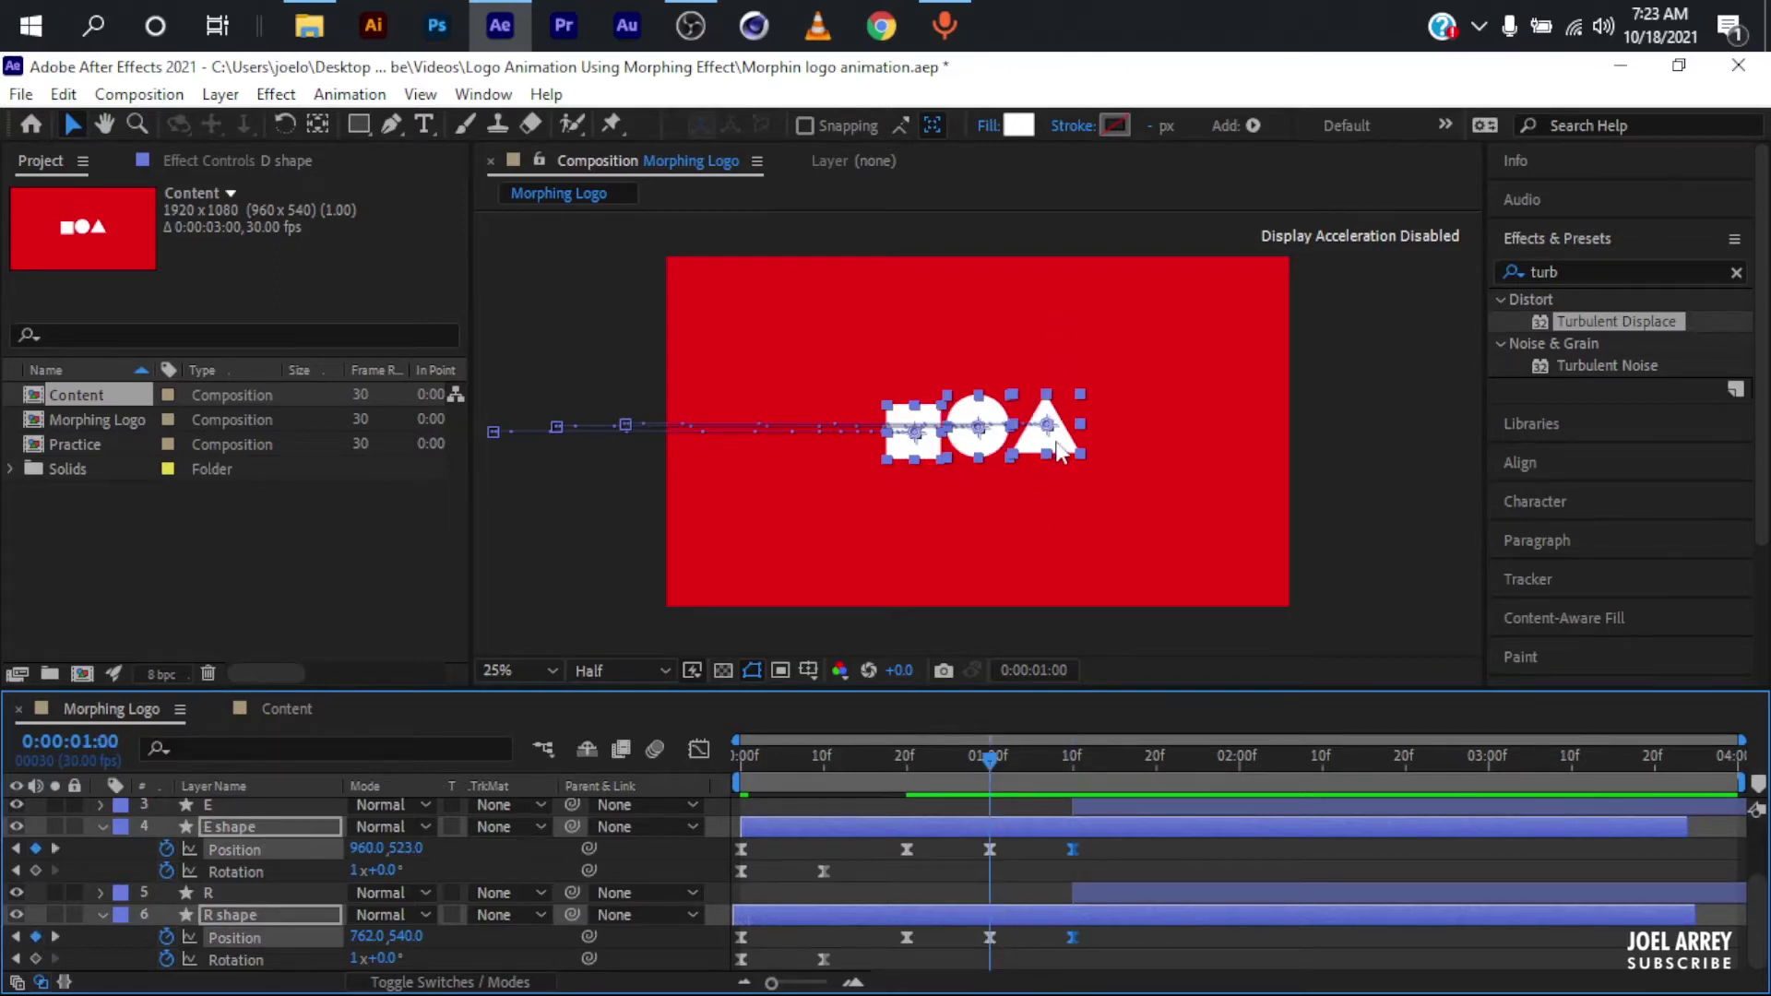
left_click_drag(1060, 448, 1070, 386)
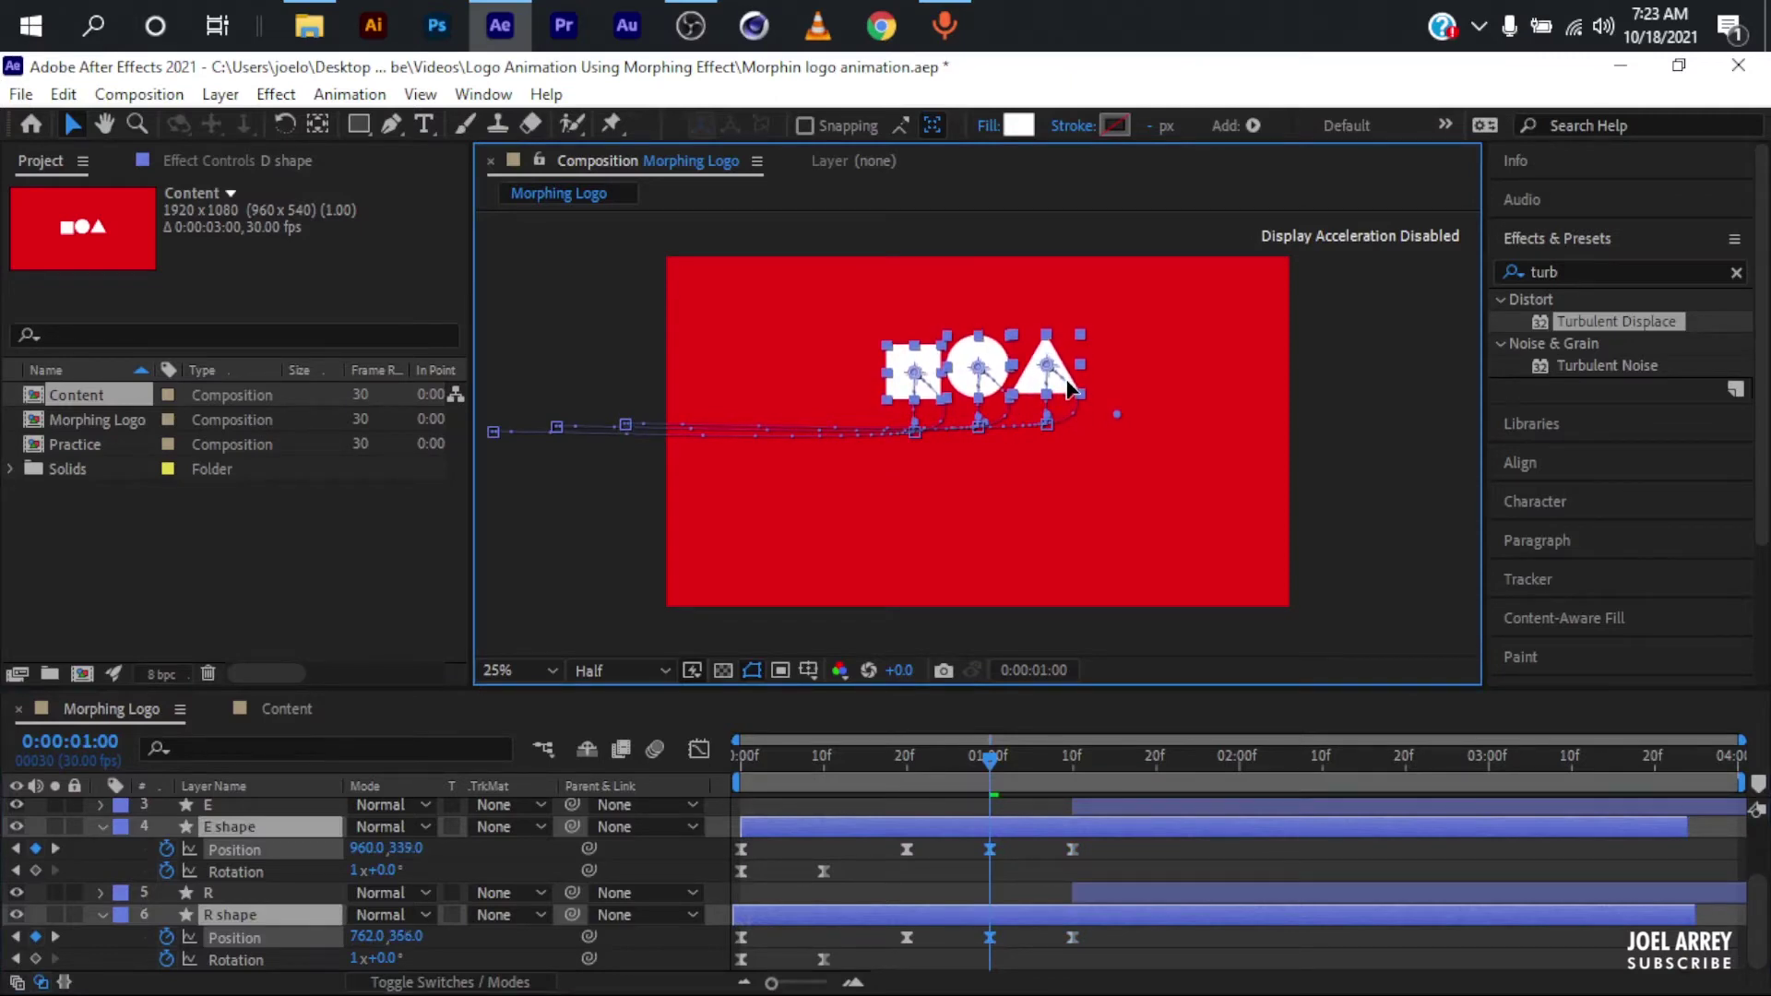
Straighten the upward motion paths of the square and circle by pulling their curve handles back onto the resting-position keyframes
scroll(899, 378, "up", 1)
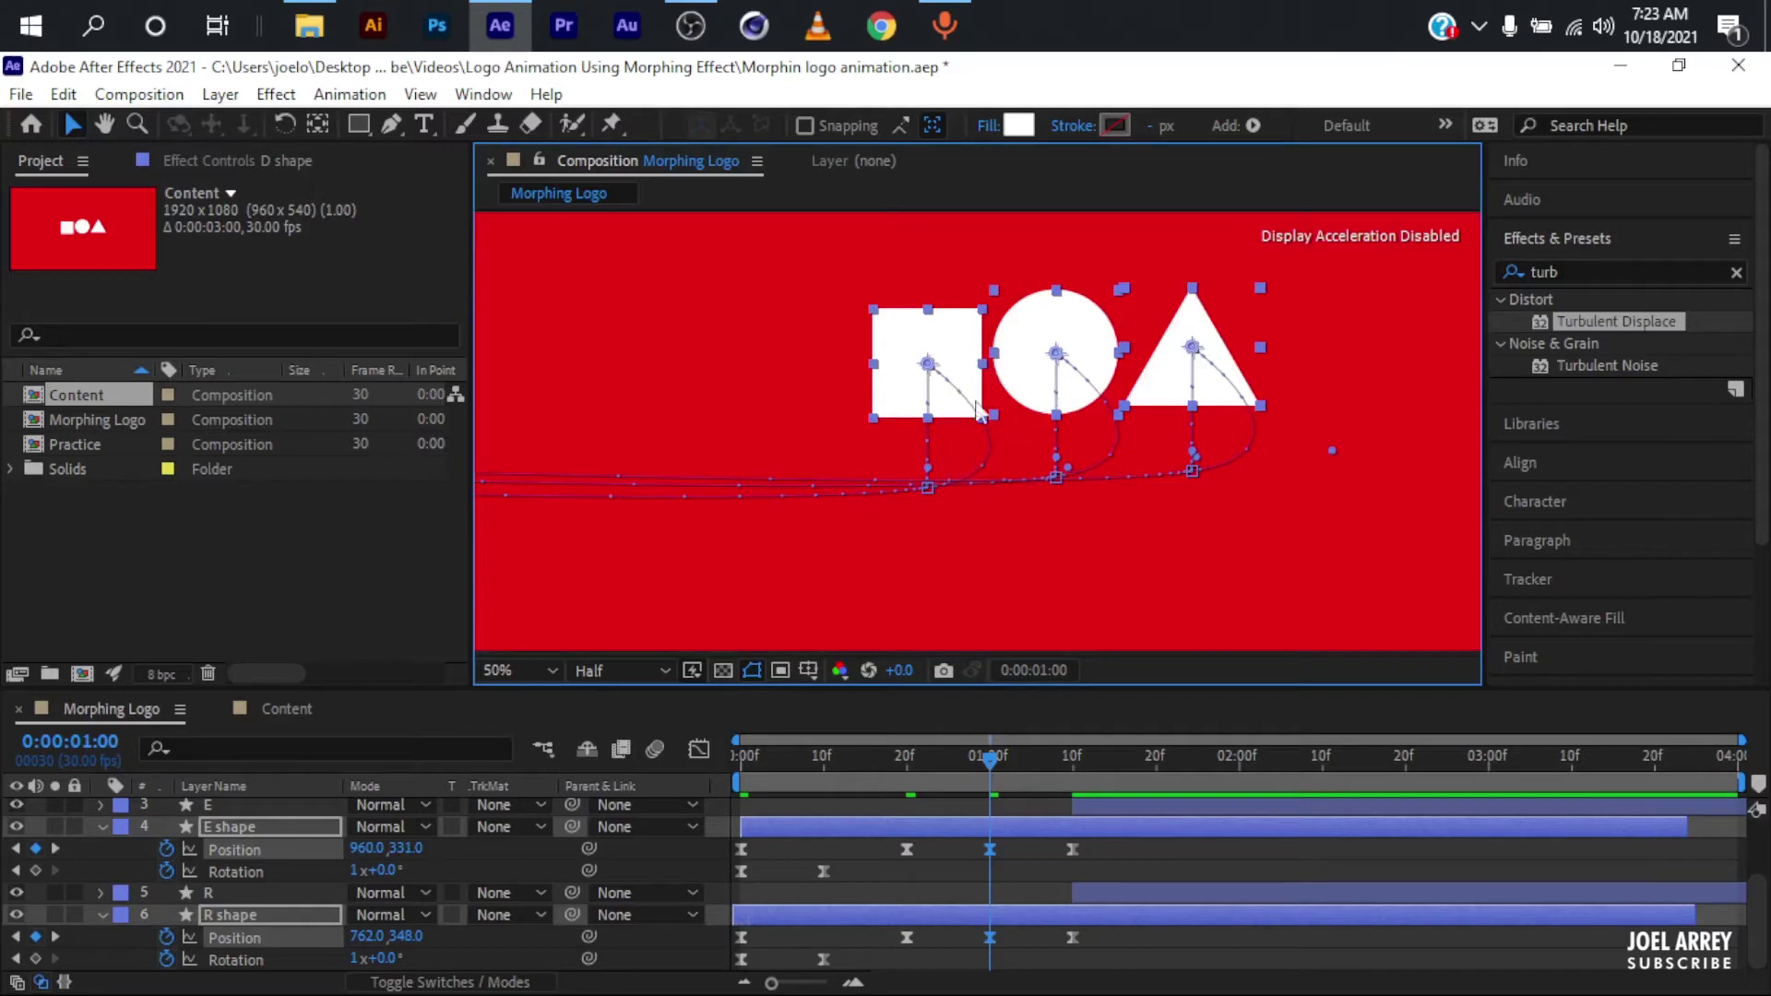
left_click(1035, 551)
left_click(937, 908)
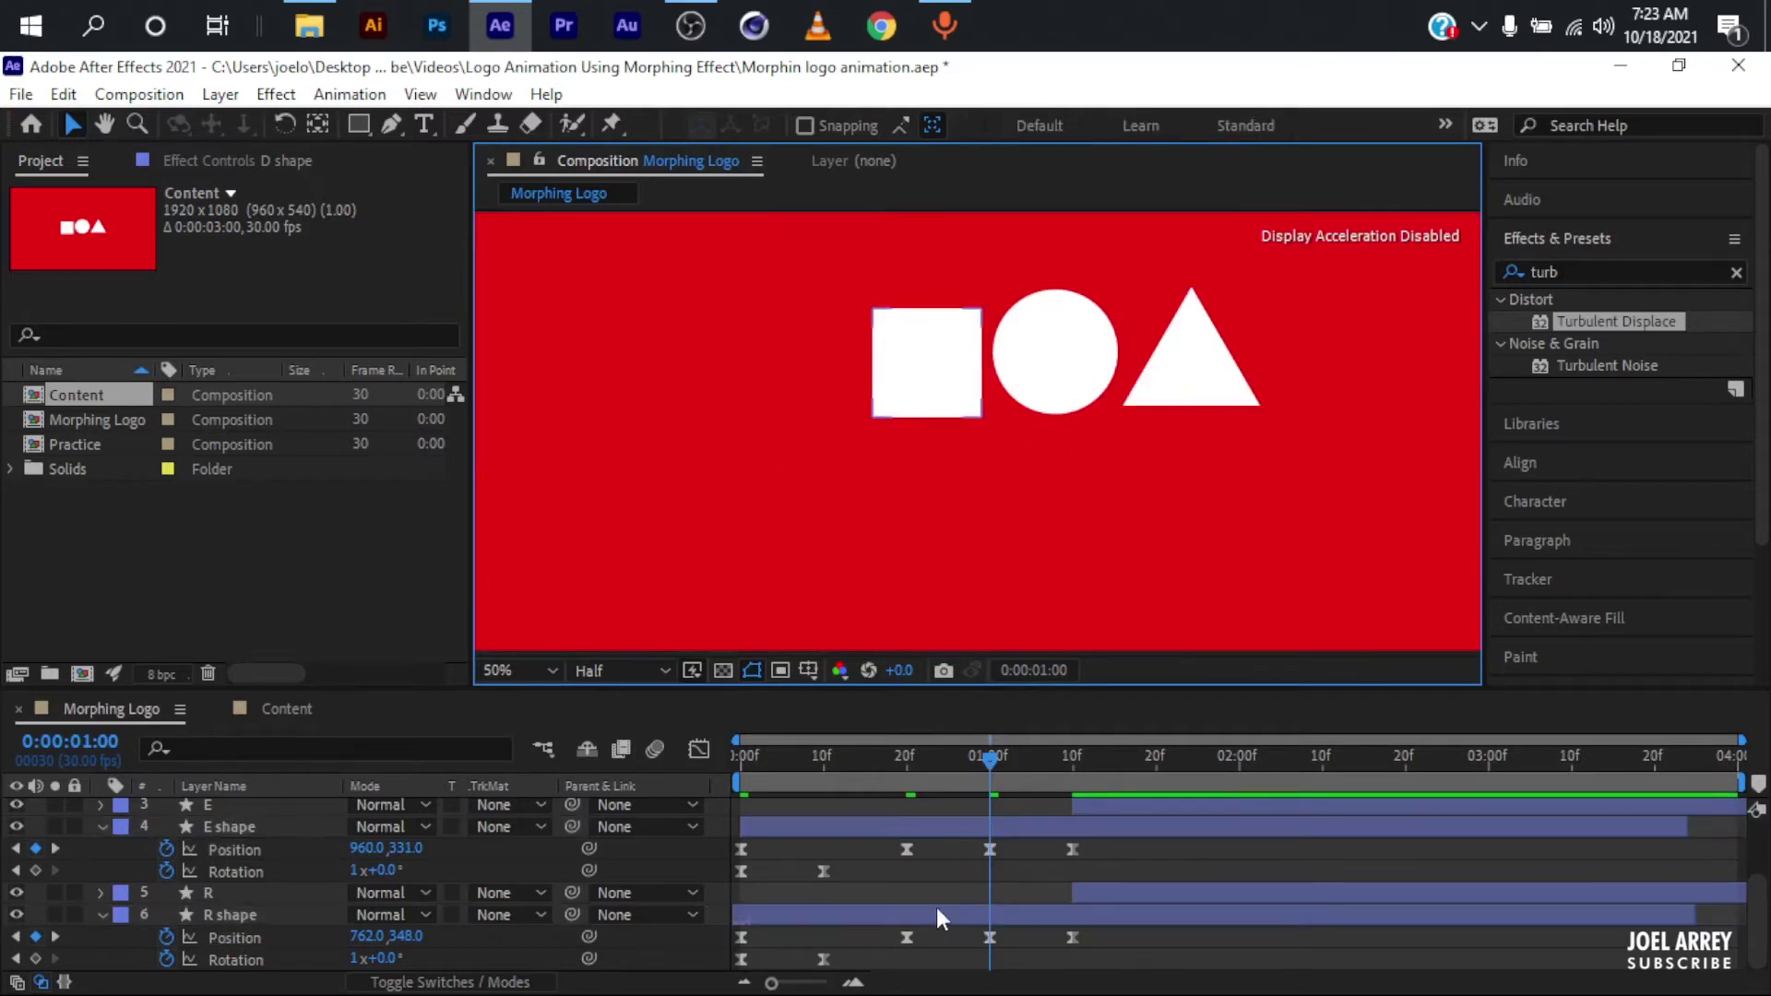
left_click(901, 406)
left_click(928, 364)
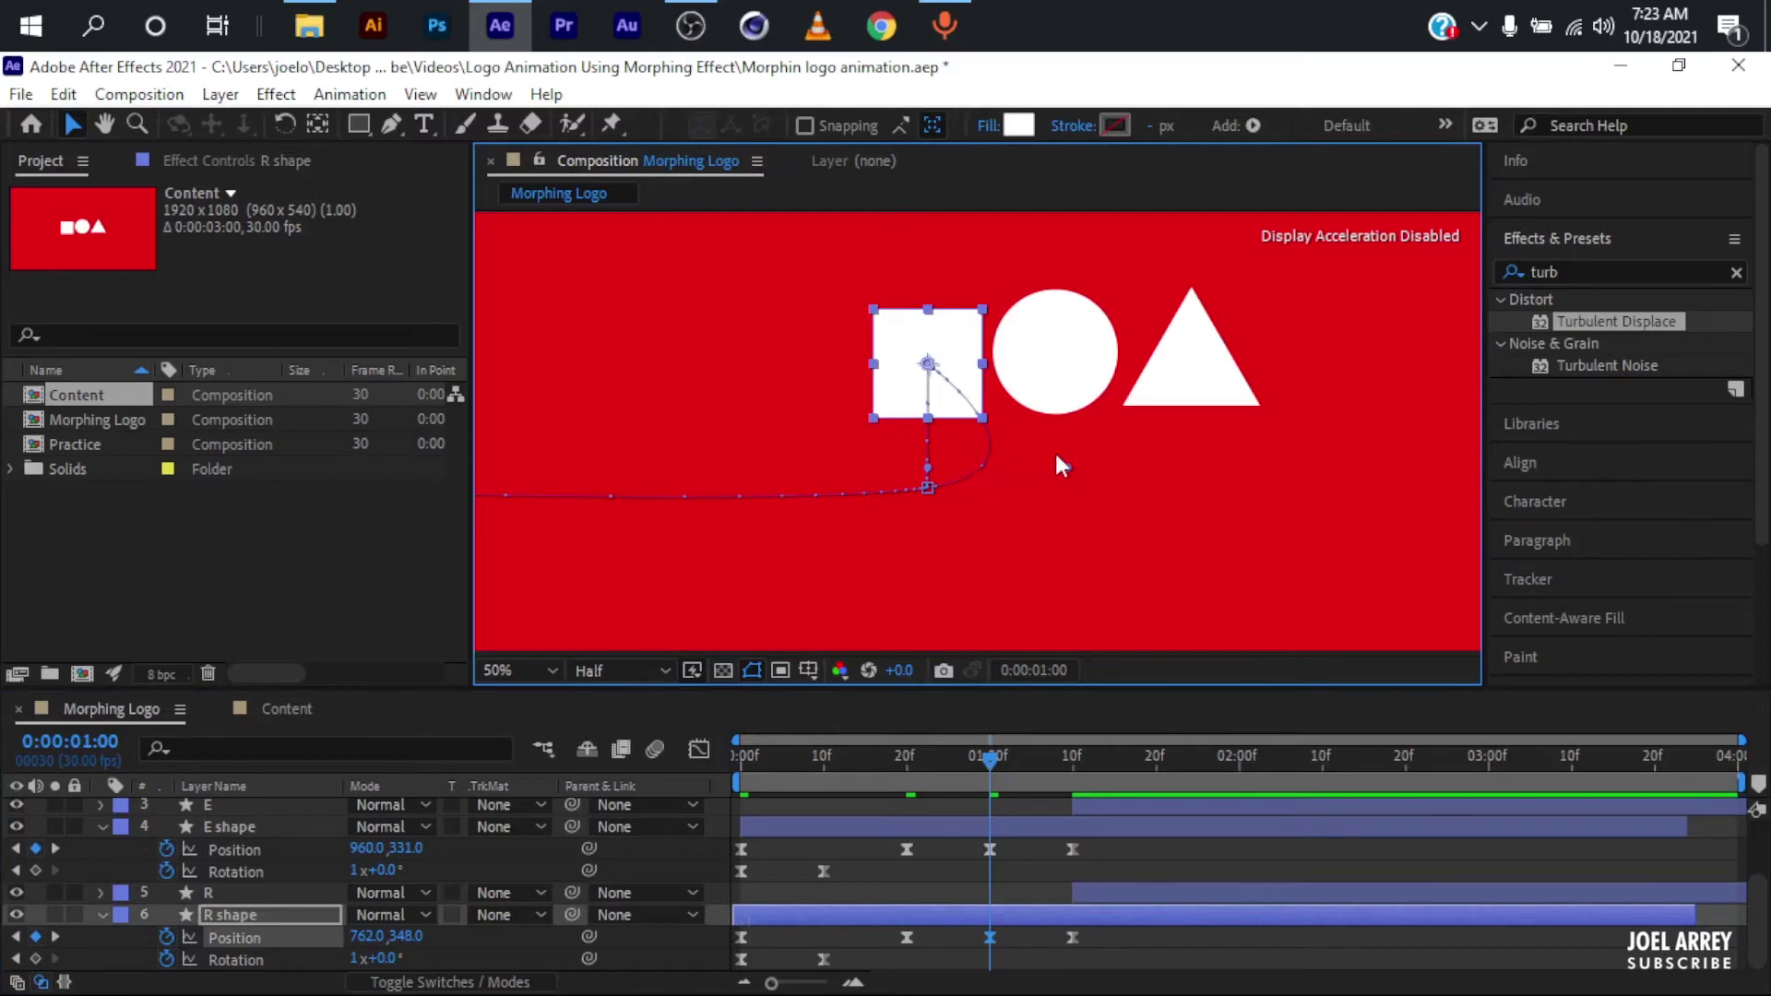
left_click_drag(1067, 468, 926, 487)
left_click(1100, 365)
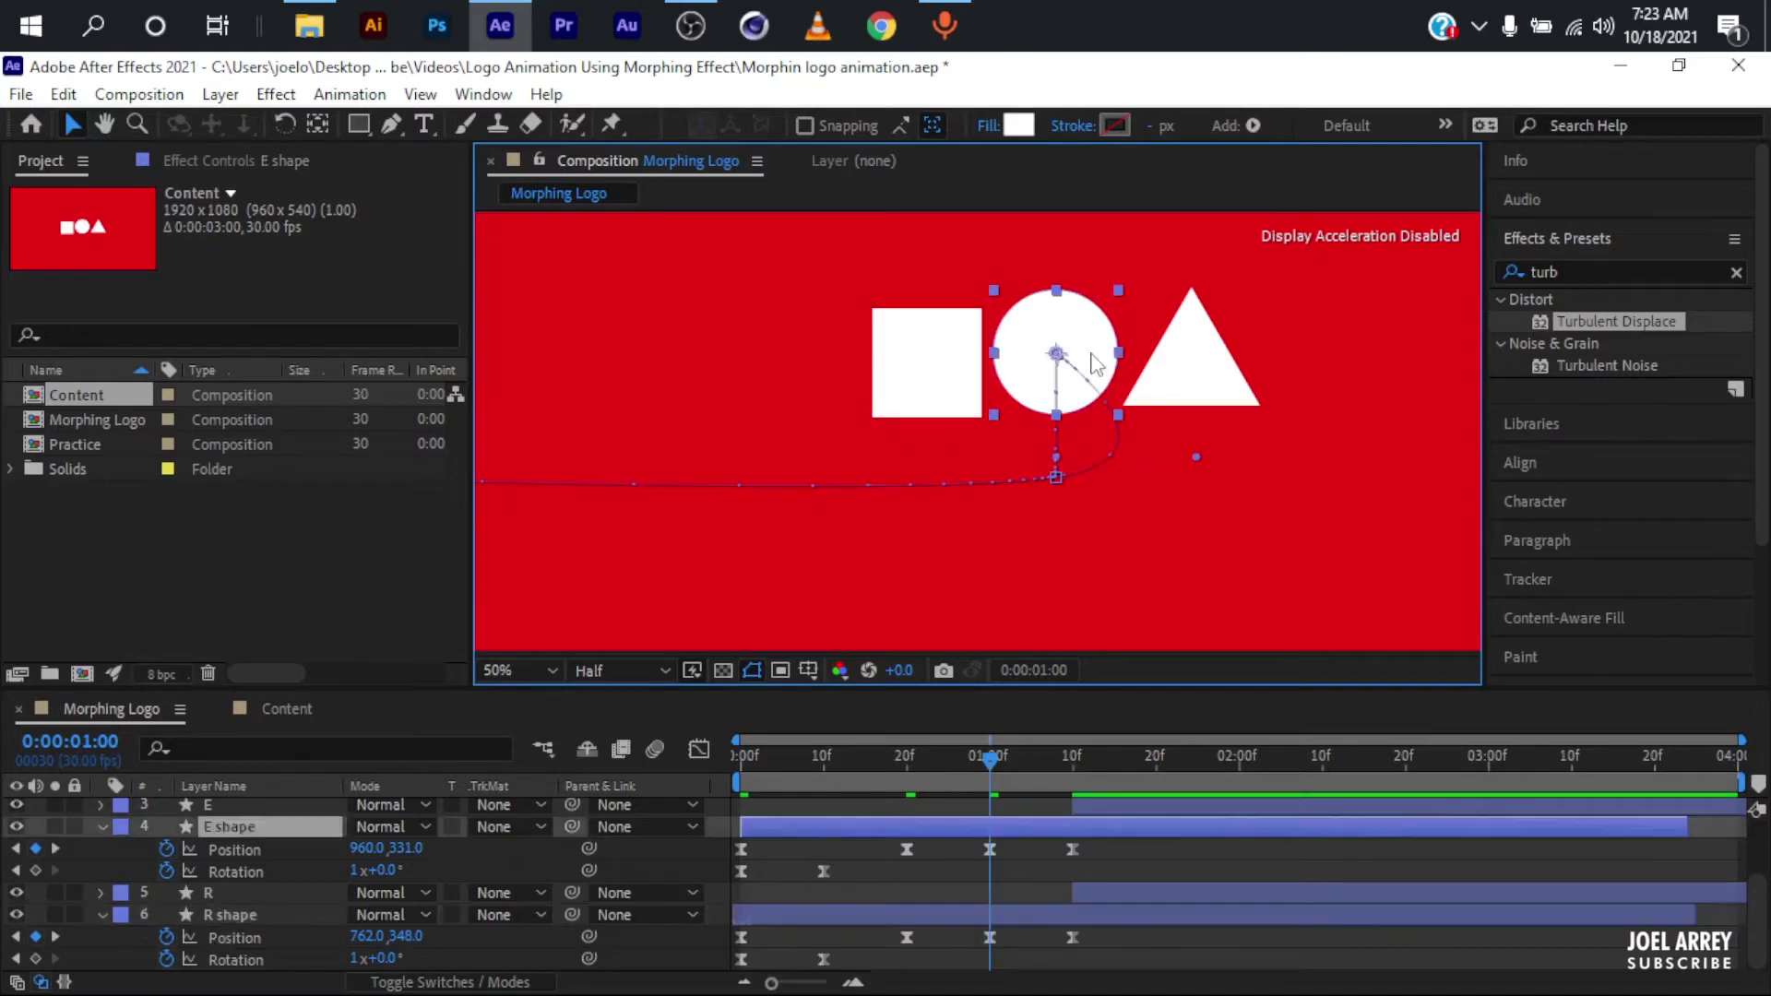
left_click_drag(1196, 459, 1055, 481)
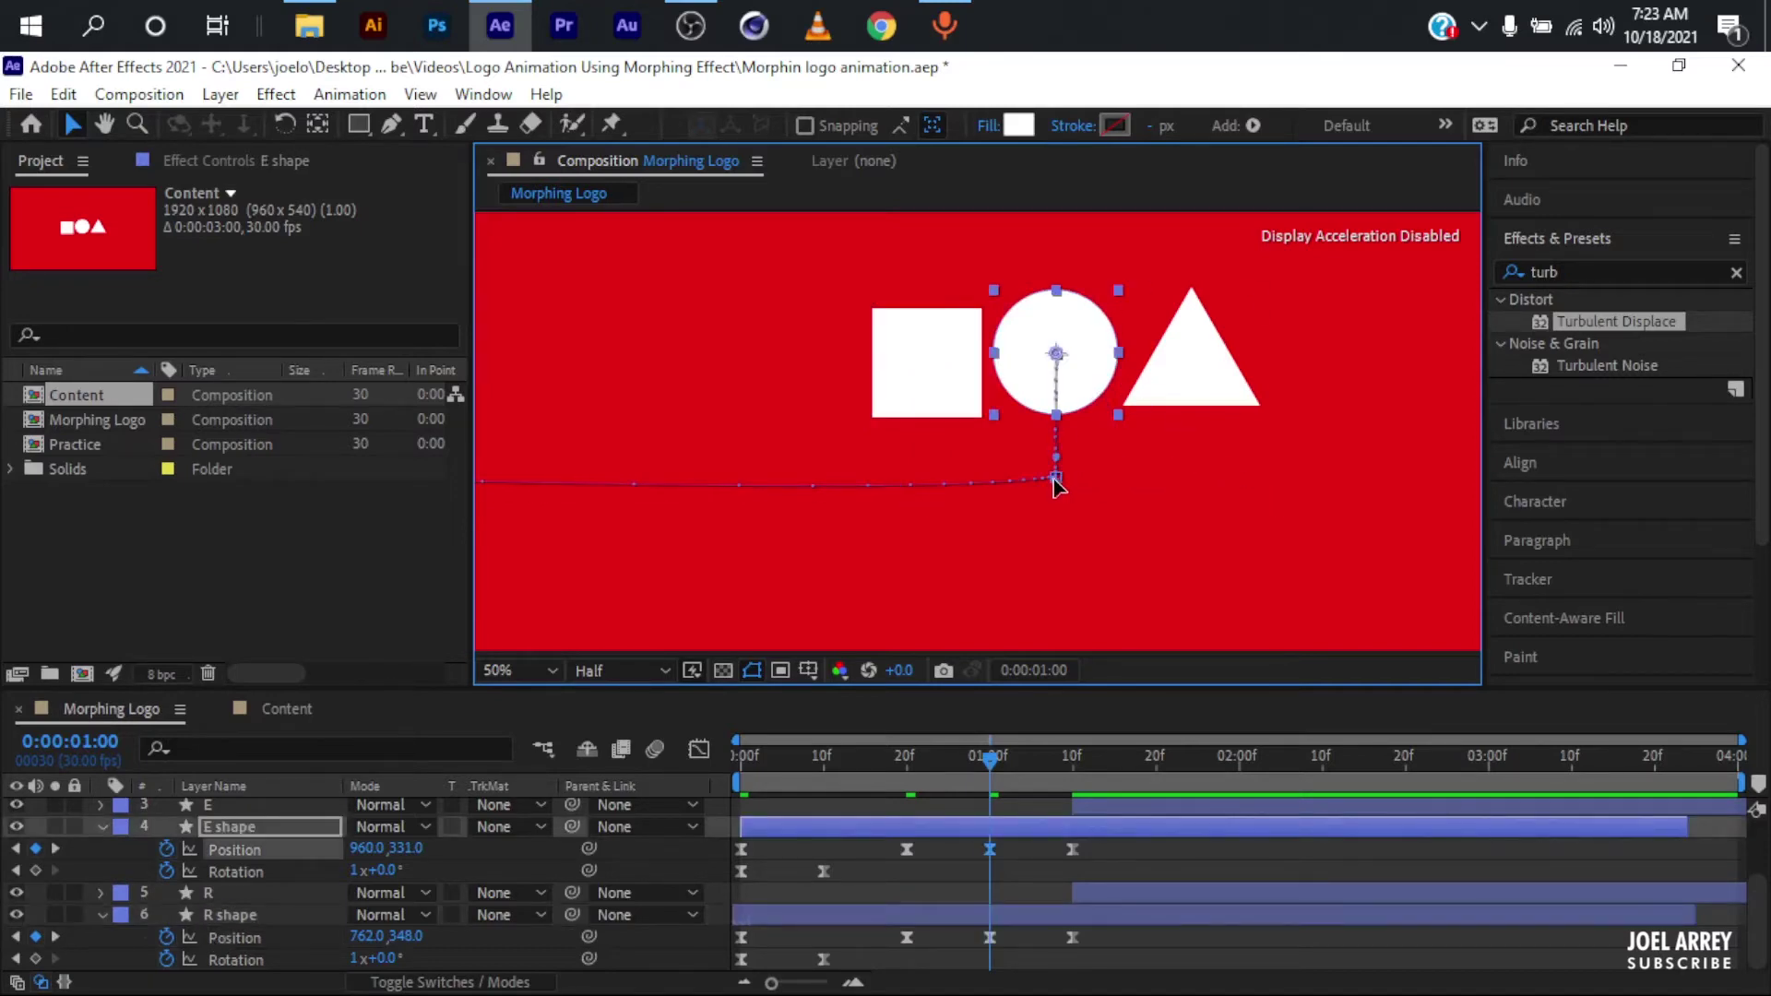
Straighten the triangle's upward motion path by pulling its curve handle back onto the resting-position keyframe
left_click(1202, 374)
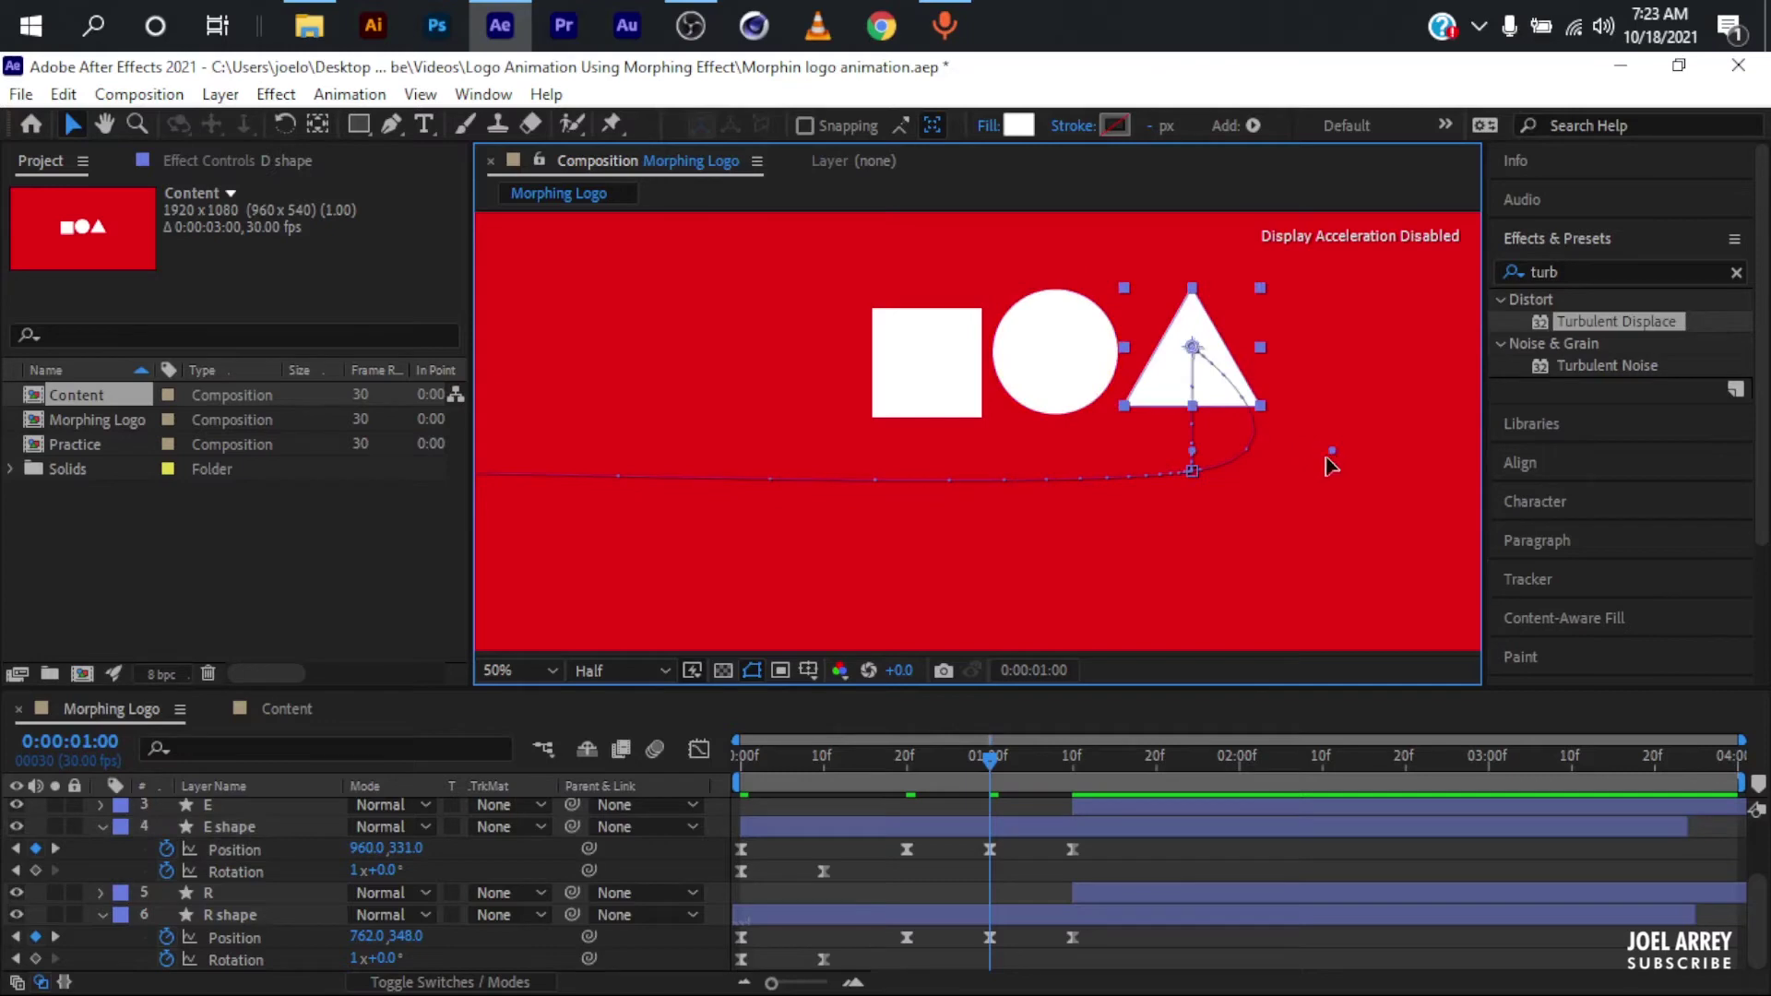
left_click_drag(1328, 453, 1193, 470)
left_click(988, 759)
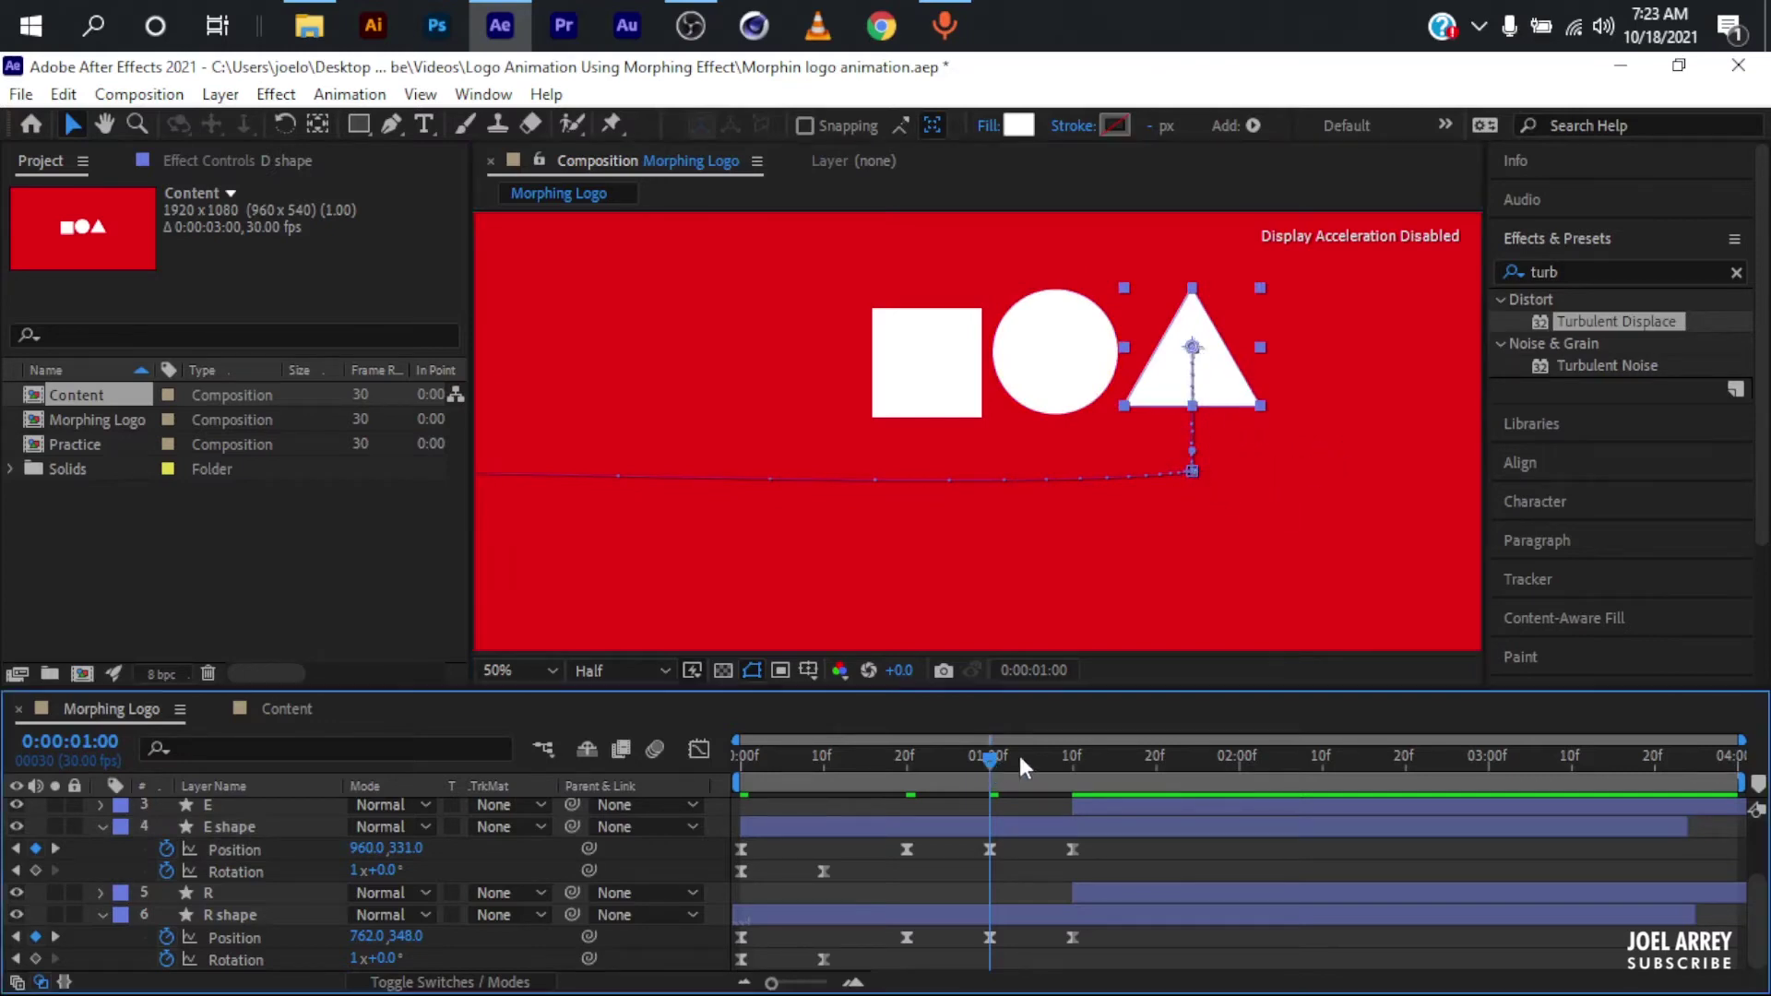
Shift the R, E and D letter layers to start at 0:00:02:00
left_click_drag(1020, 756, 1074, 753)
key("h")
left_click_drag(1058, 448, 943, 370)
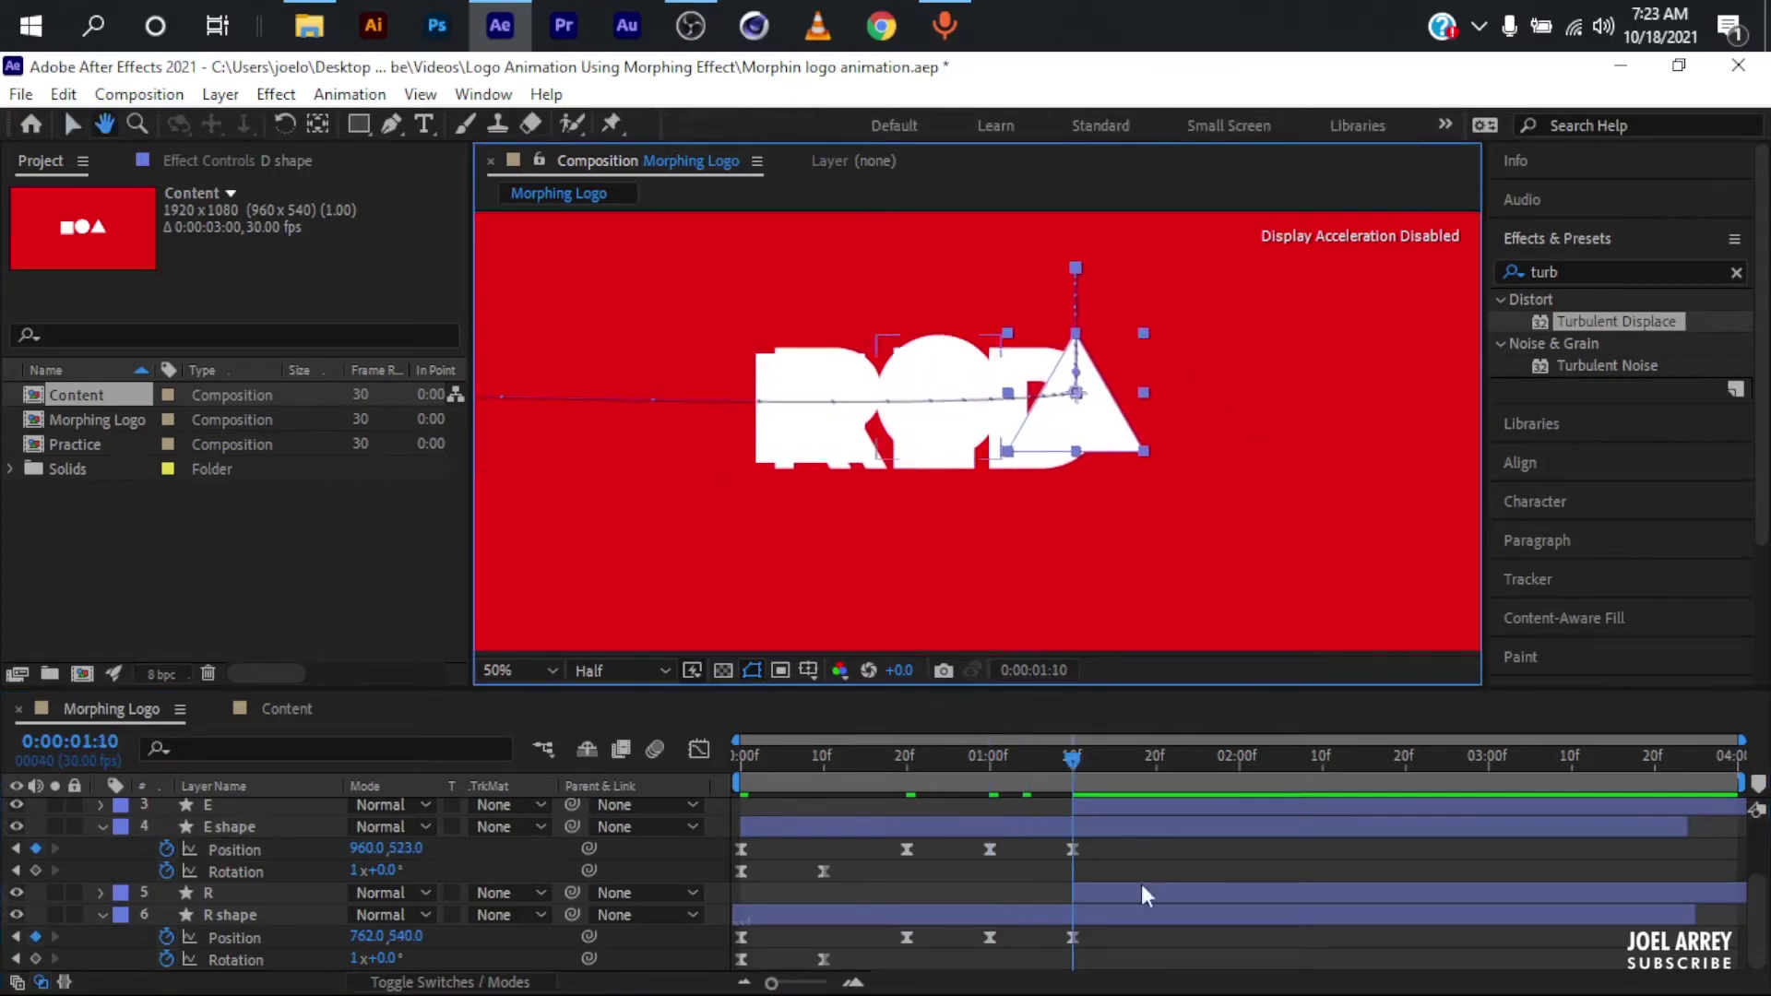
key("v")
left_click(1121, 895)
scroll(1106, 858, "up", 1)
Add Scale keyframes to the D shape, E shape and R shape layers at 0:00:00:20, 0:00:01:00 and 0:00:01:10
left_click_drag(1073, 758, 907, 793)
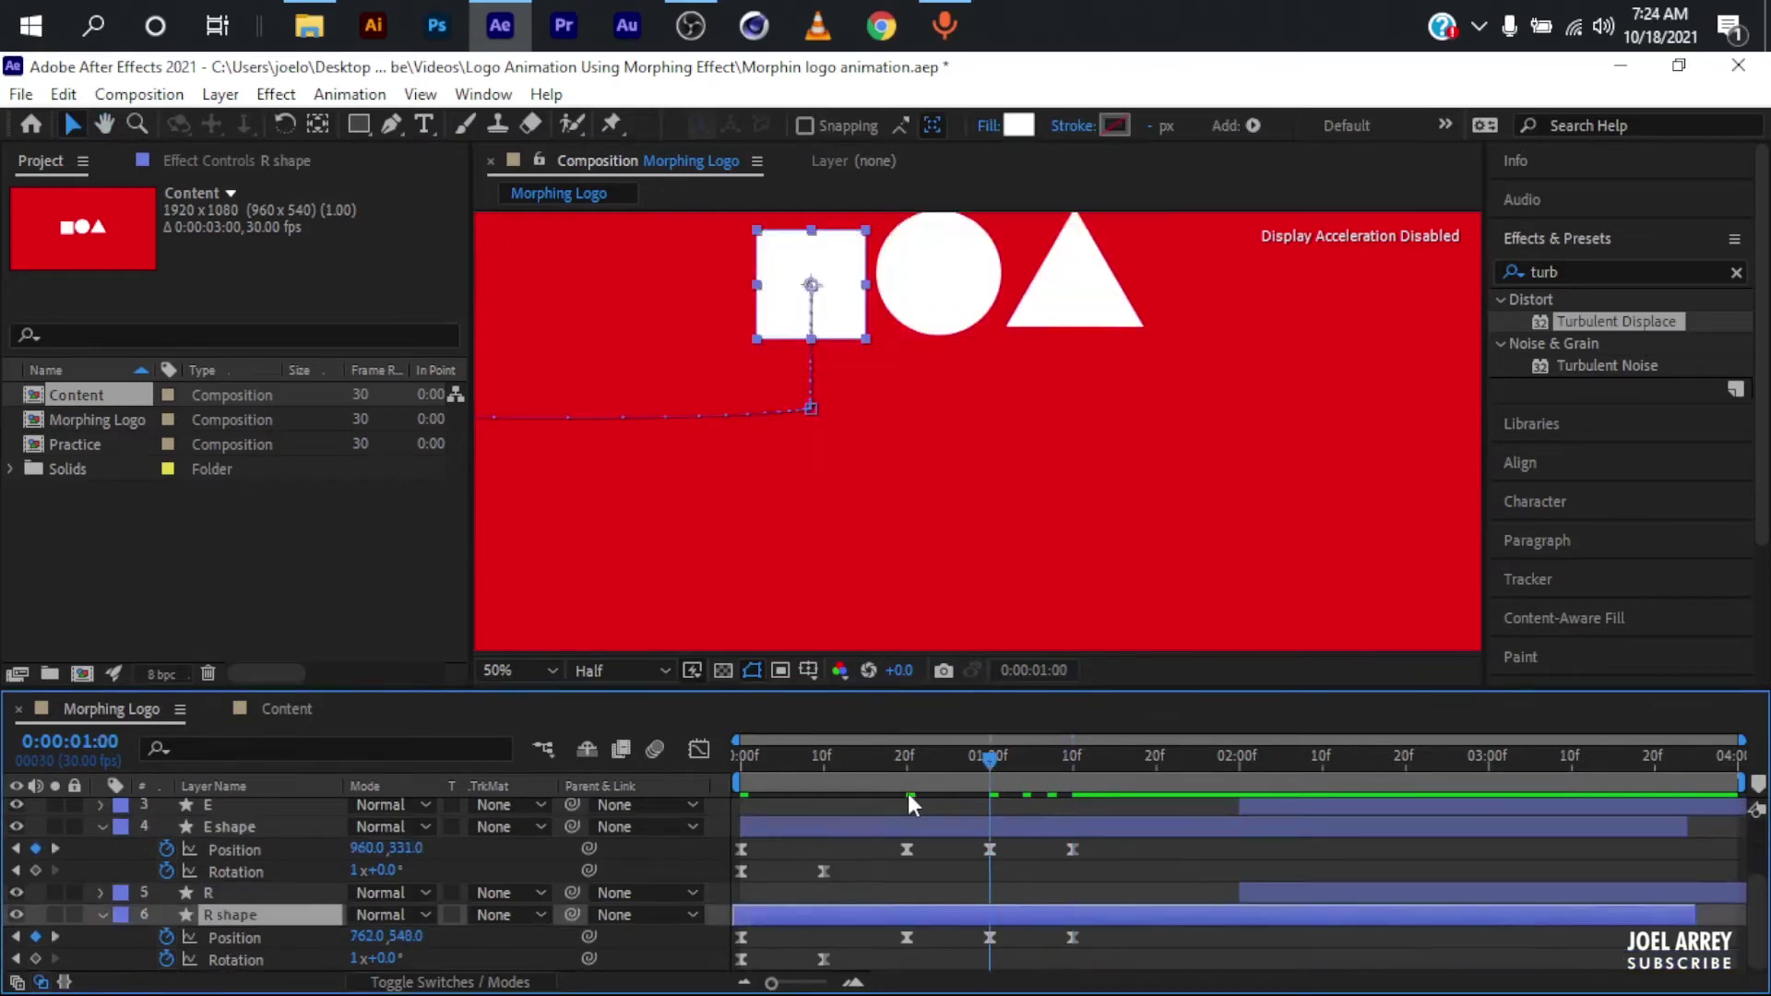
key("j")
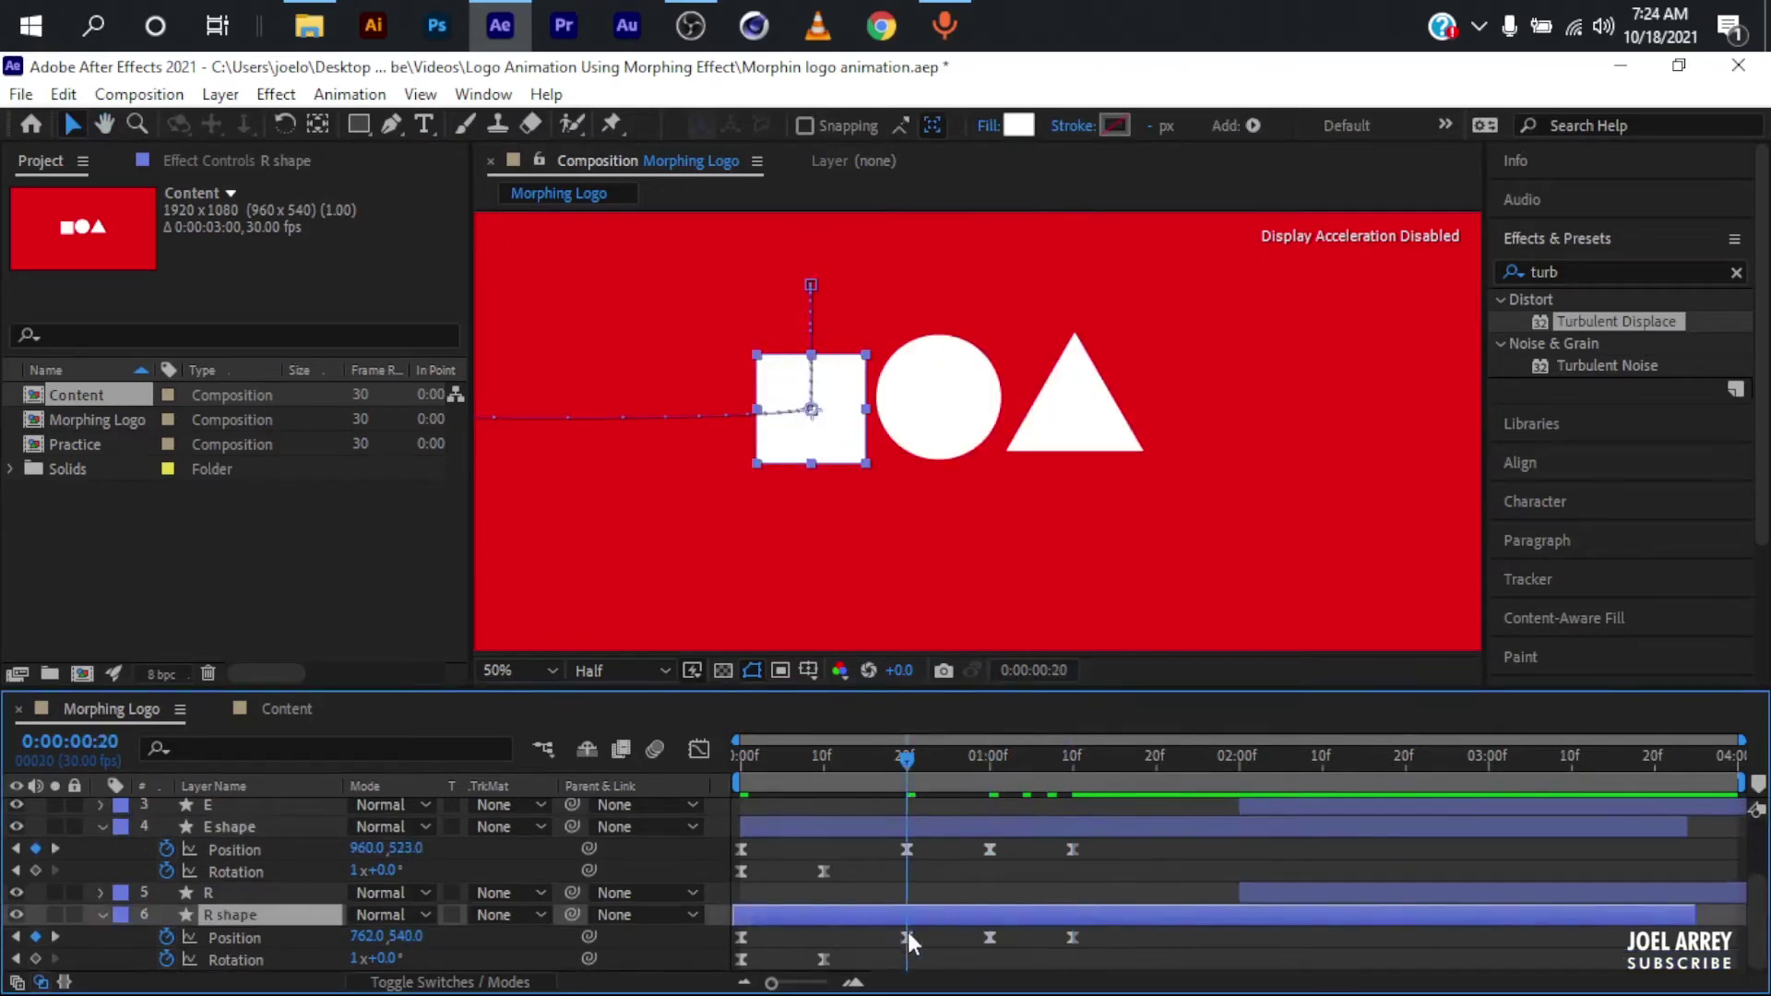
left_click(931, 828, "ctrl")
scroll(929, 835, "up", 2)
left_click(931, 837, "shift")
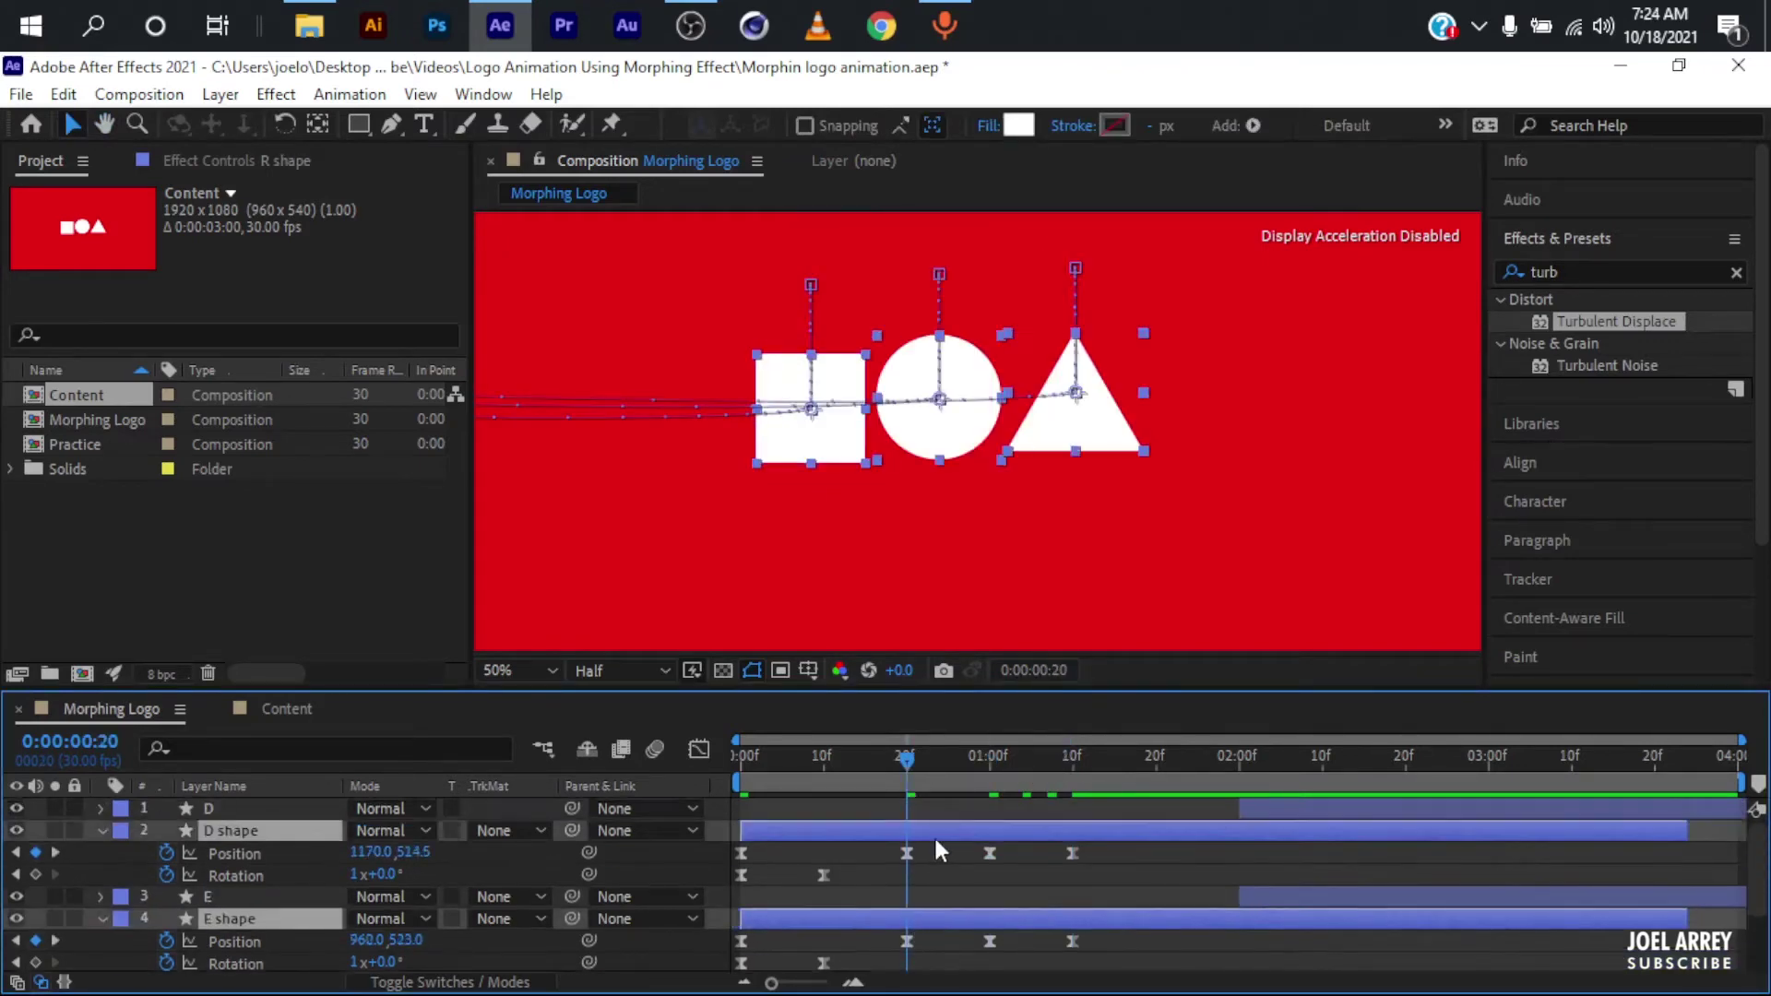
key("alt+shift+s")
scroll(751, 845, "down", 3)
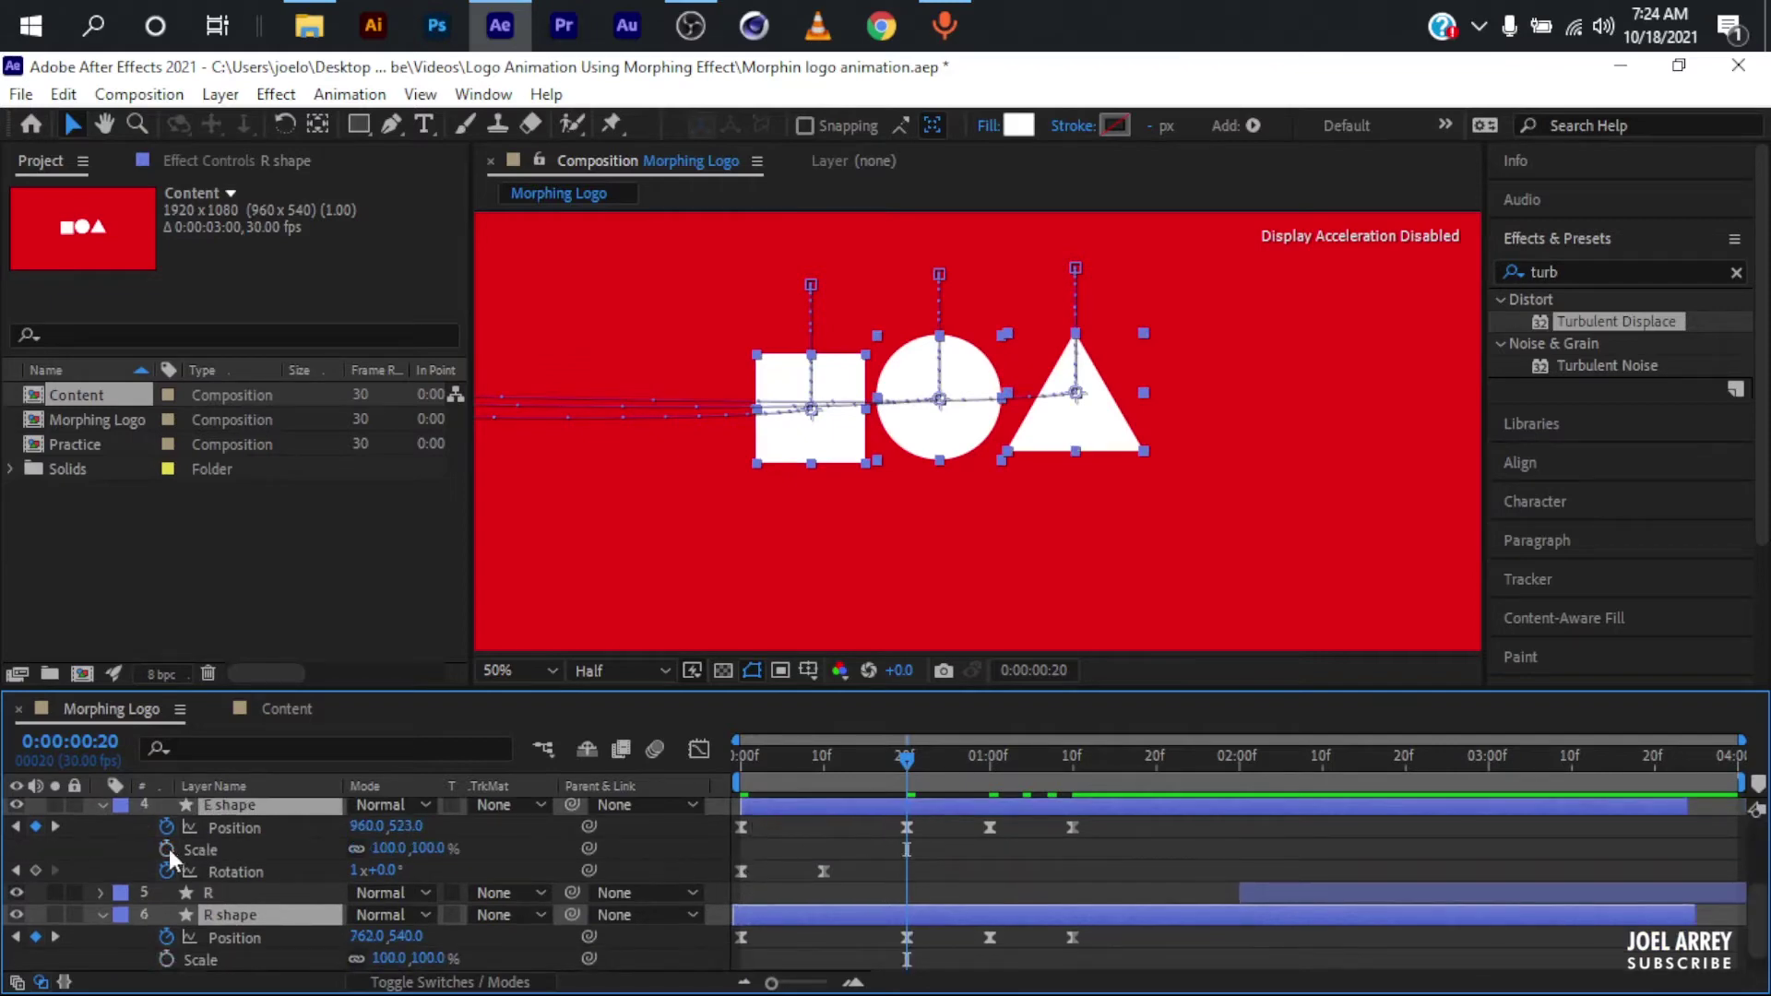
left_click_drag(925, 762, 1086, 768)
left_click(35, 848)
left_click(35, 849)
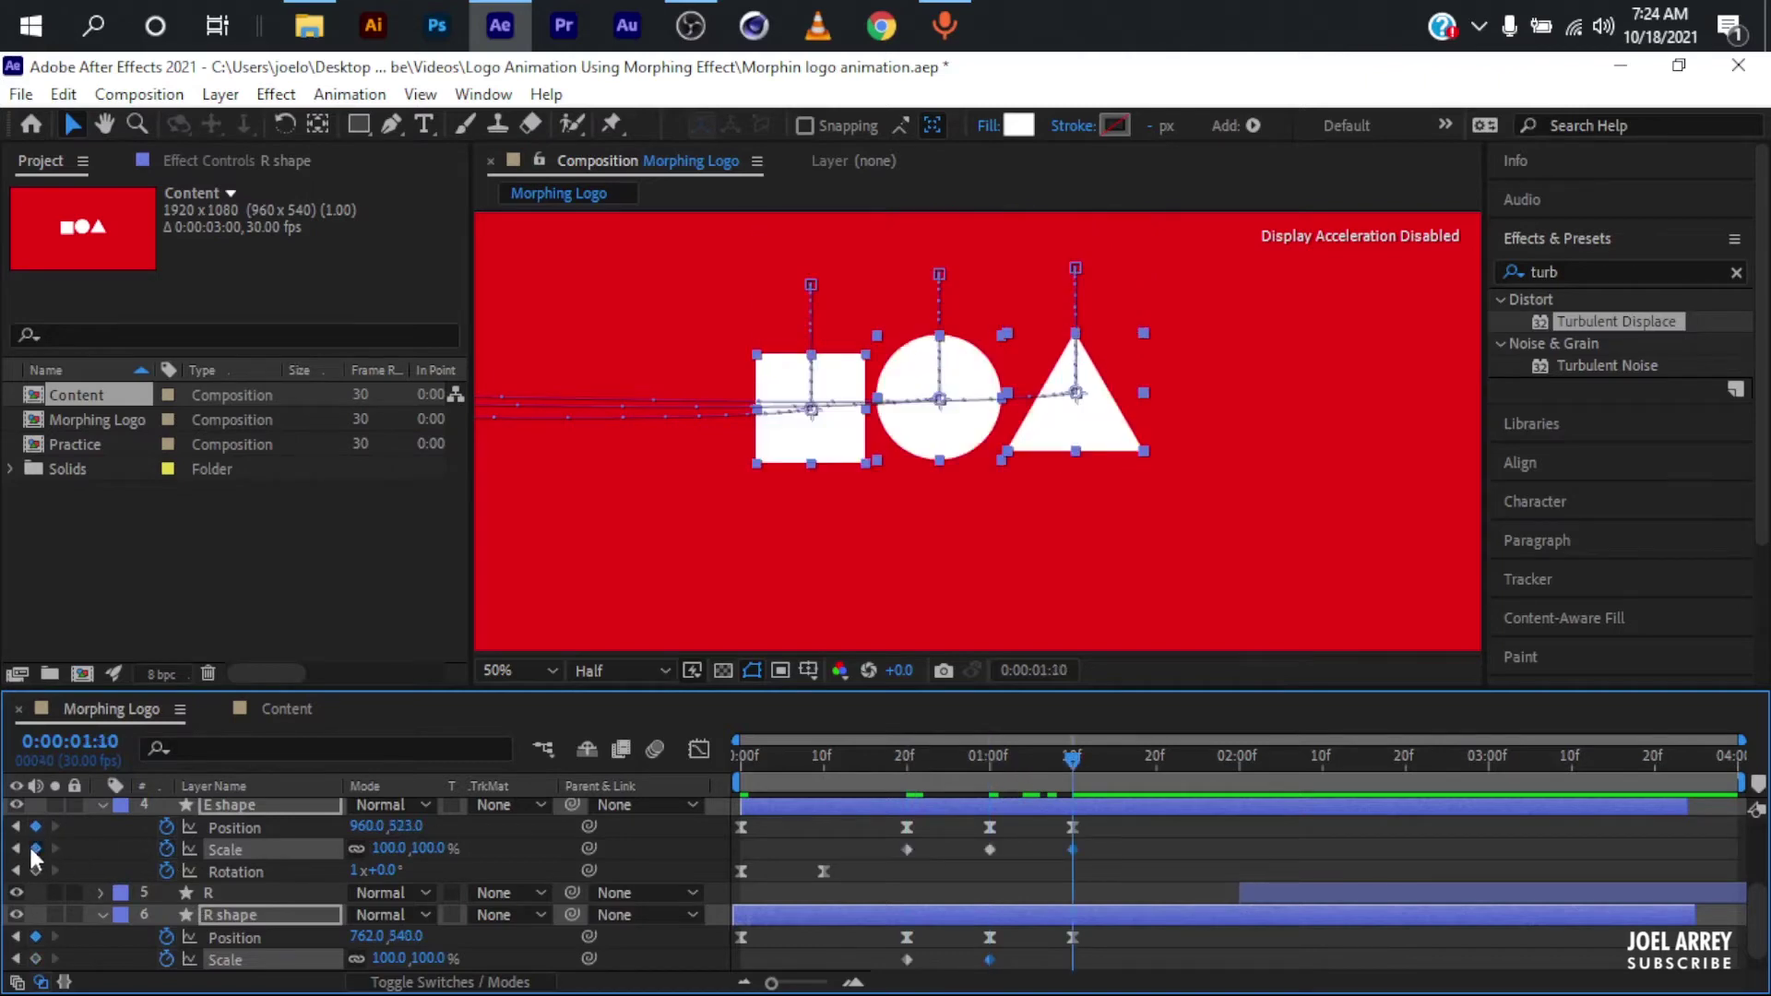
Unlink the scale proportions and scale the three shapes to 69, 142% at 0:00:01:00 and 114, 86% at 0:00:01:10
left_click(15, 848)
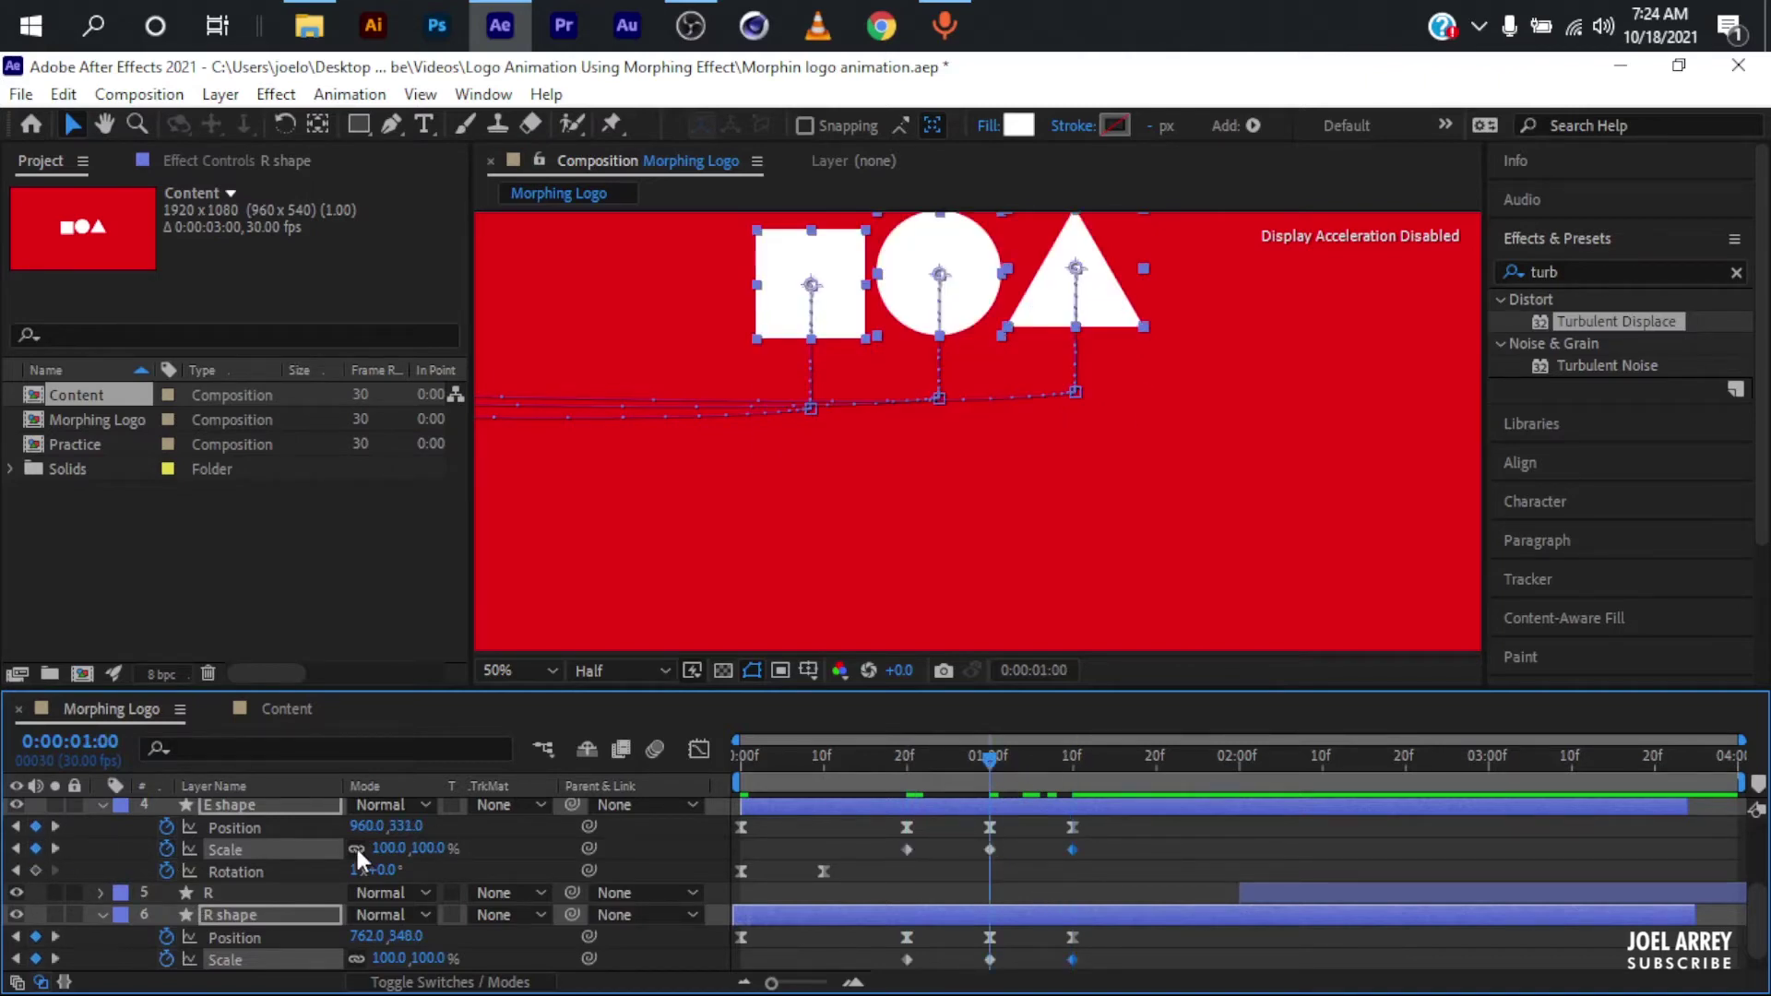
left_click_drag(867, 343, 896, 451)
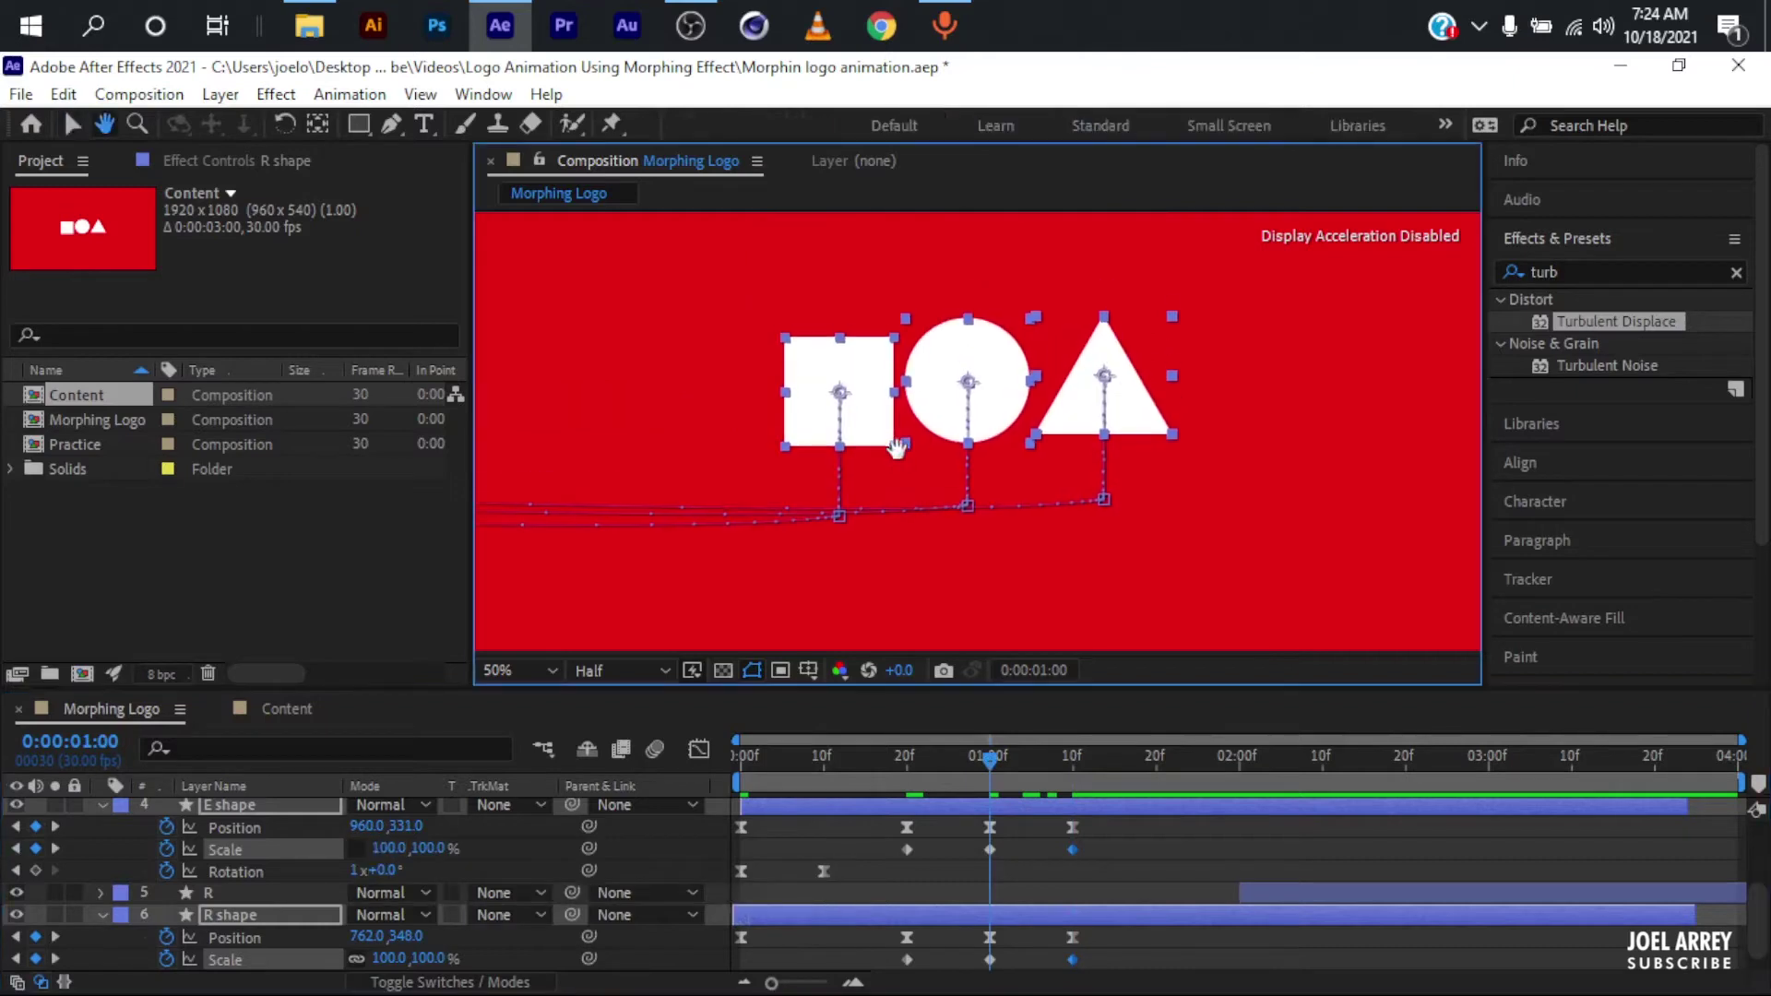
left_click_drag(933, 767, 989, 761)
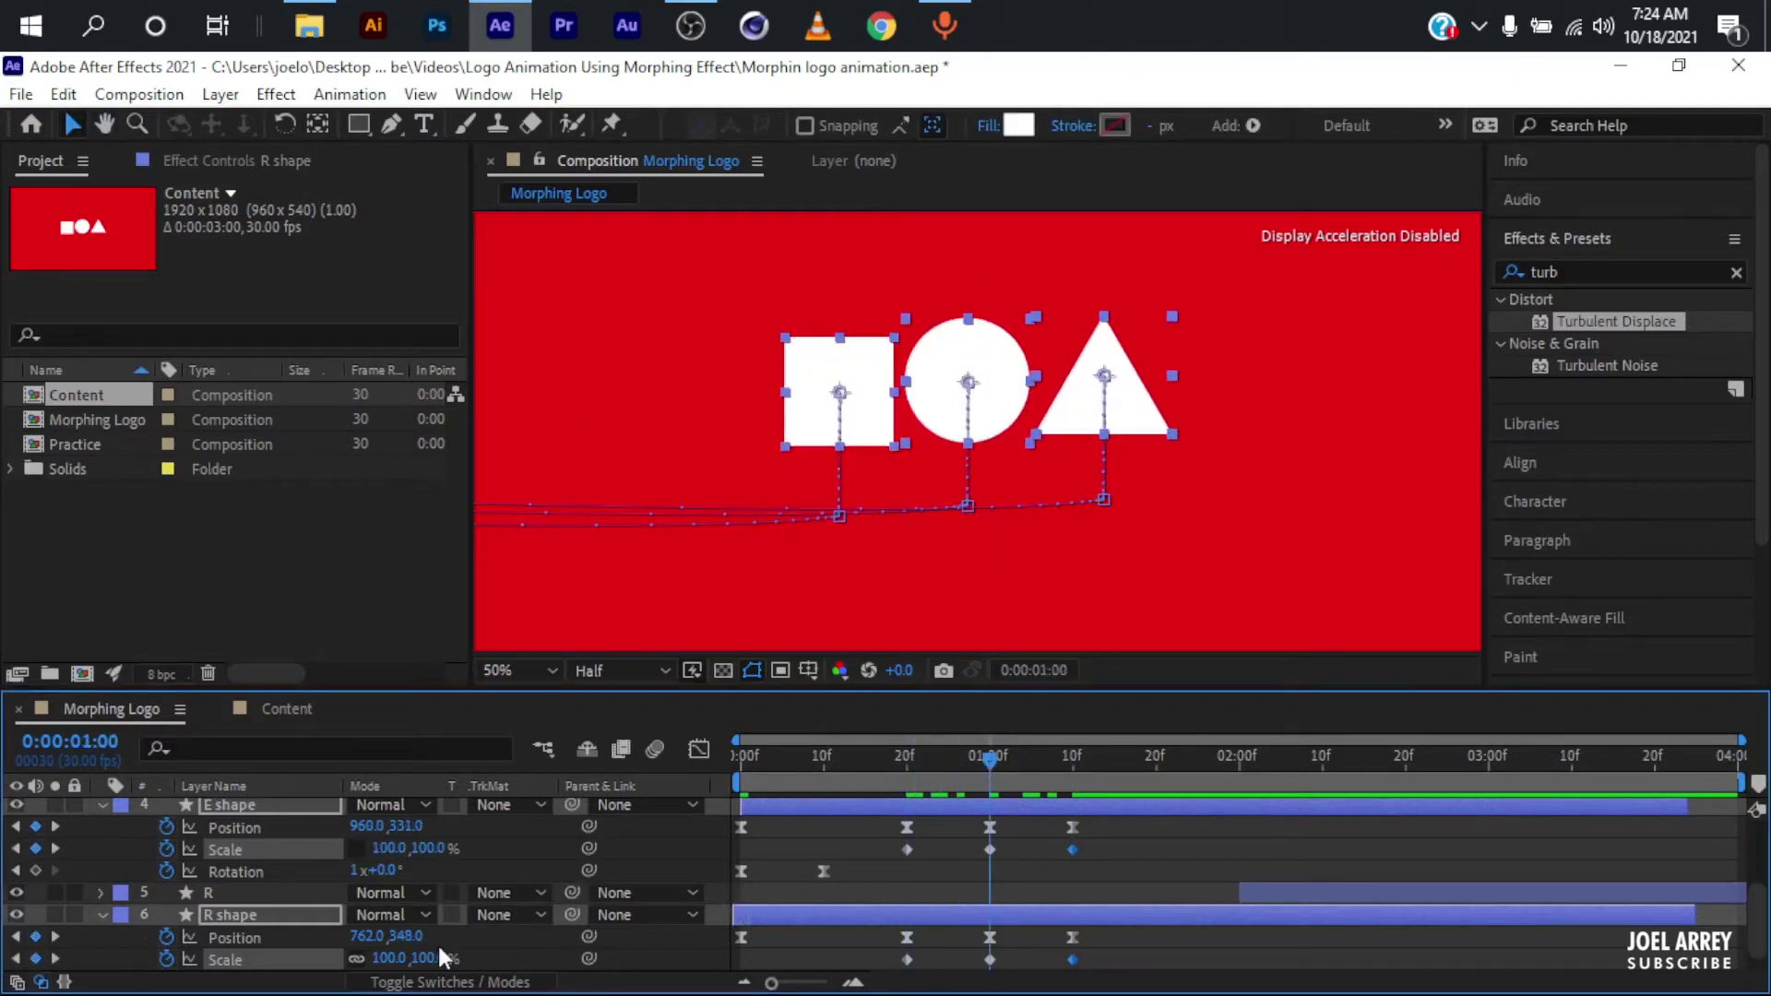
left_click_drag(385, 849, 469, 845)
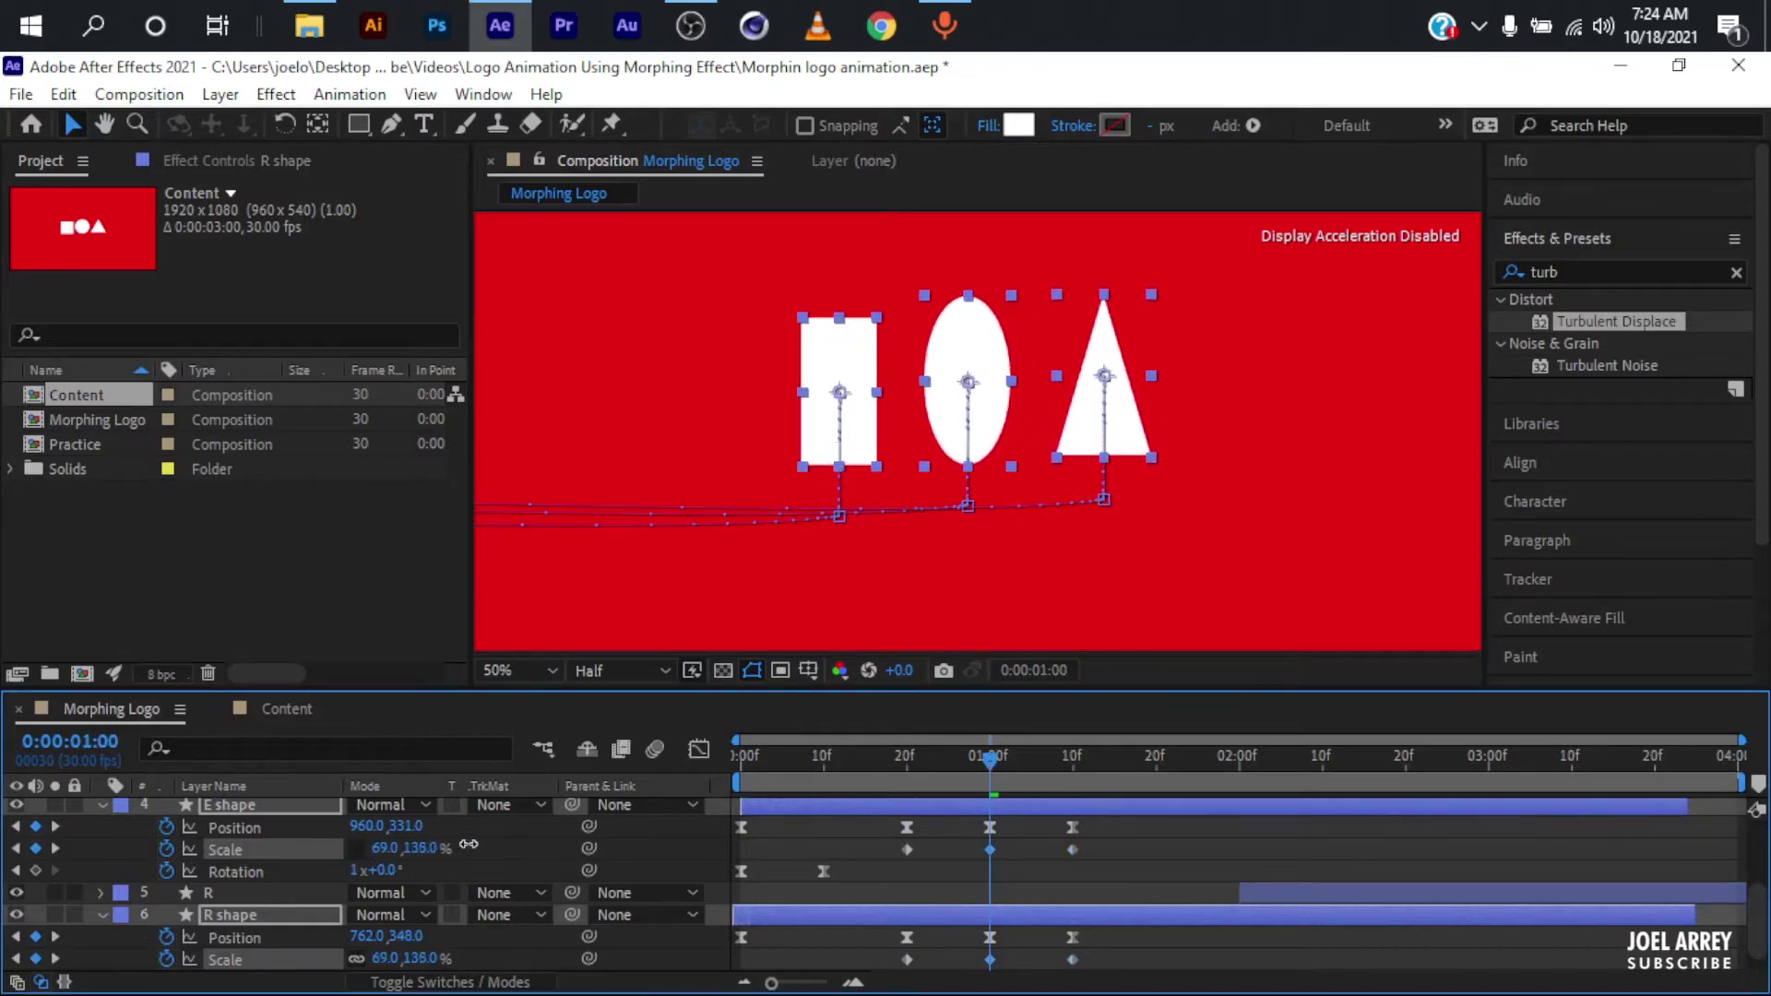
left_click(1072, 762)
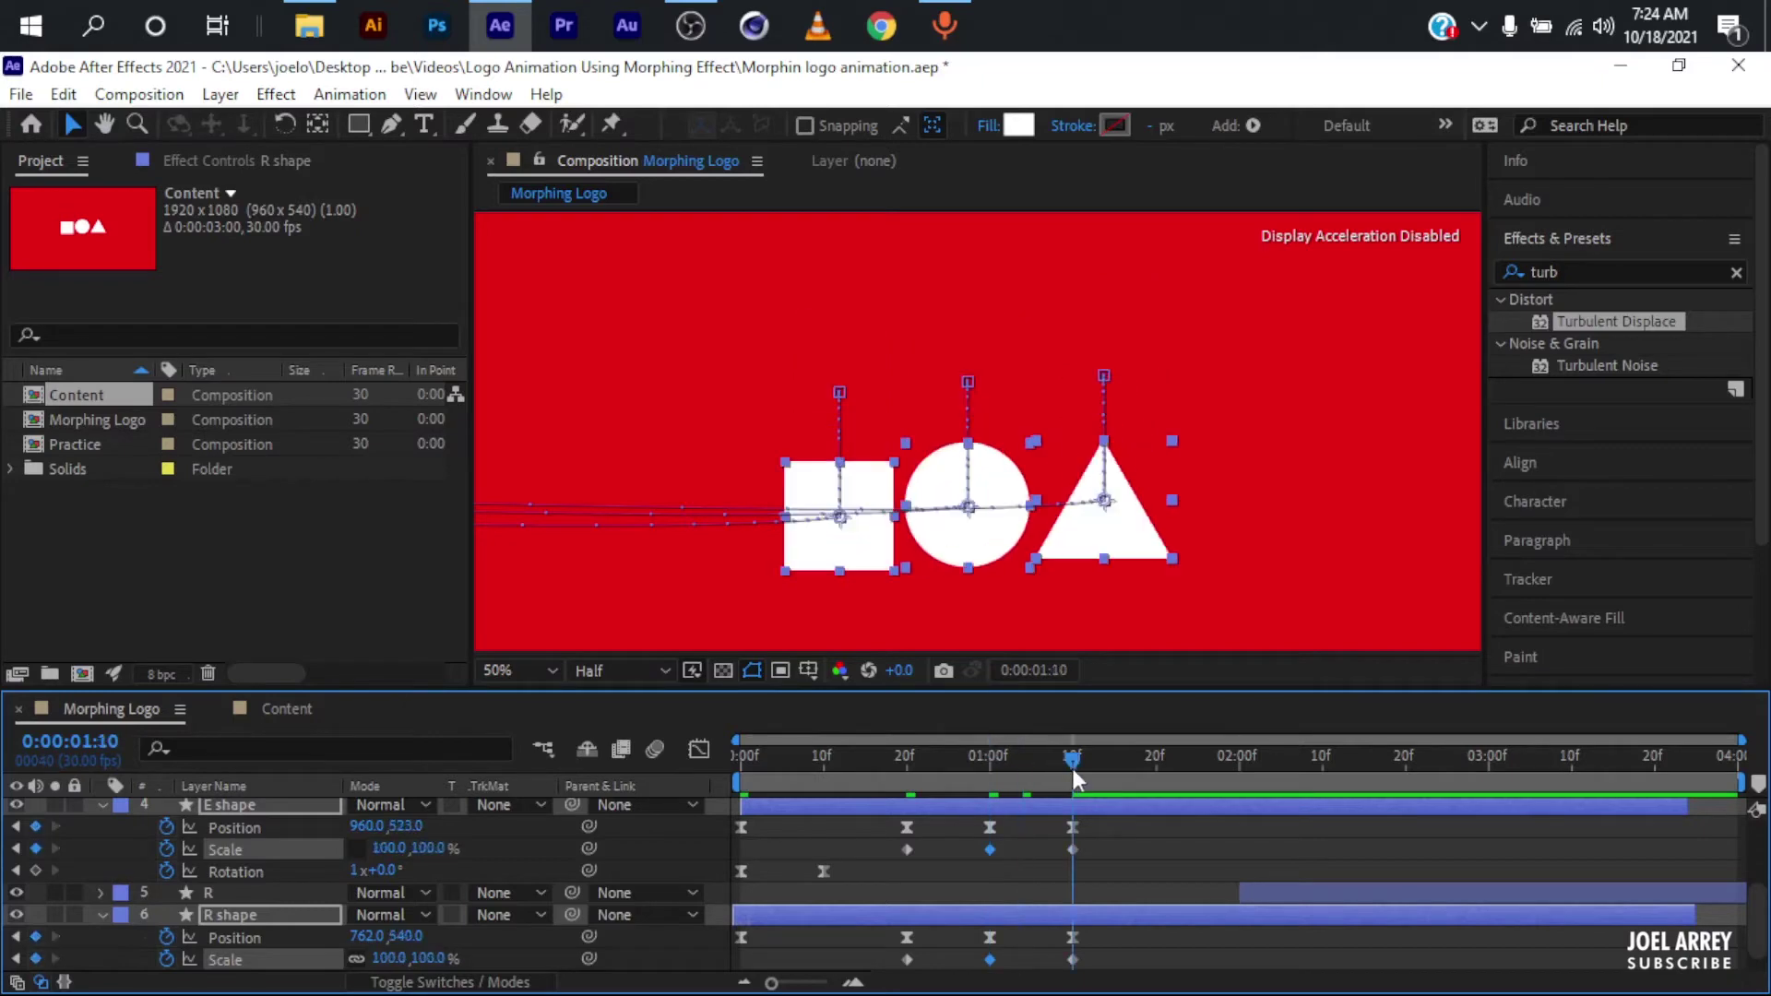
left_click_drag(424, 849, 400, 849)
Apply Easy Ease to the three shapes' Scale keyframes and lengthen their incoming influence in the speed graph
scroll(977, 932, "down", 1)
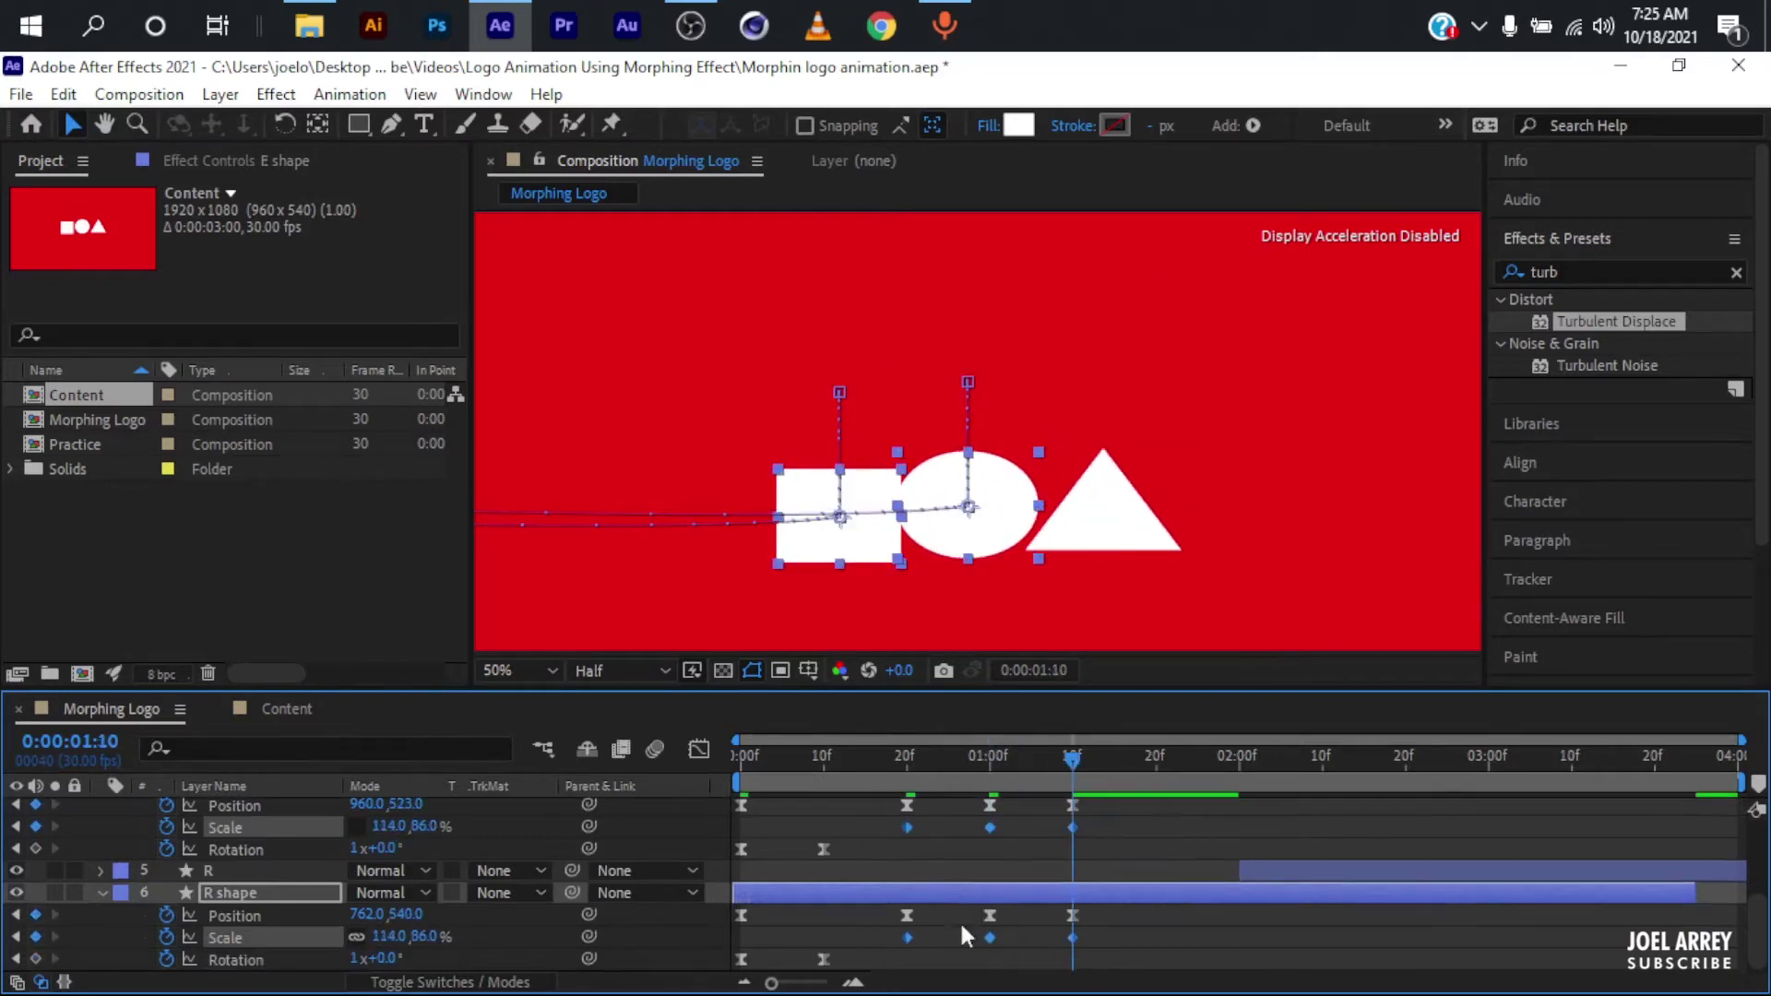
scroll(945, 896, "up", 2)
left_click_drag(884, 859, 1131, 849, "shift")
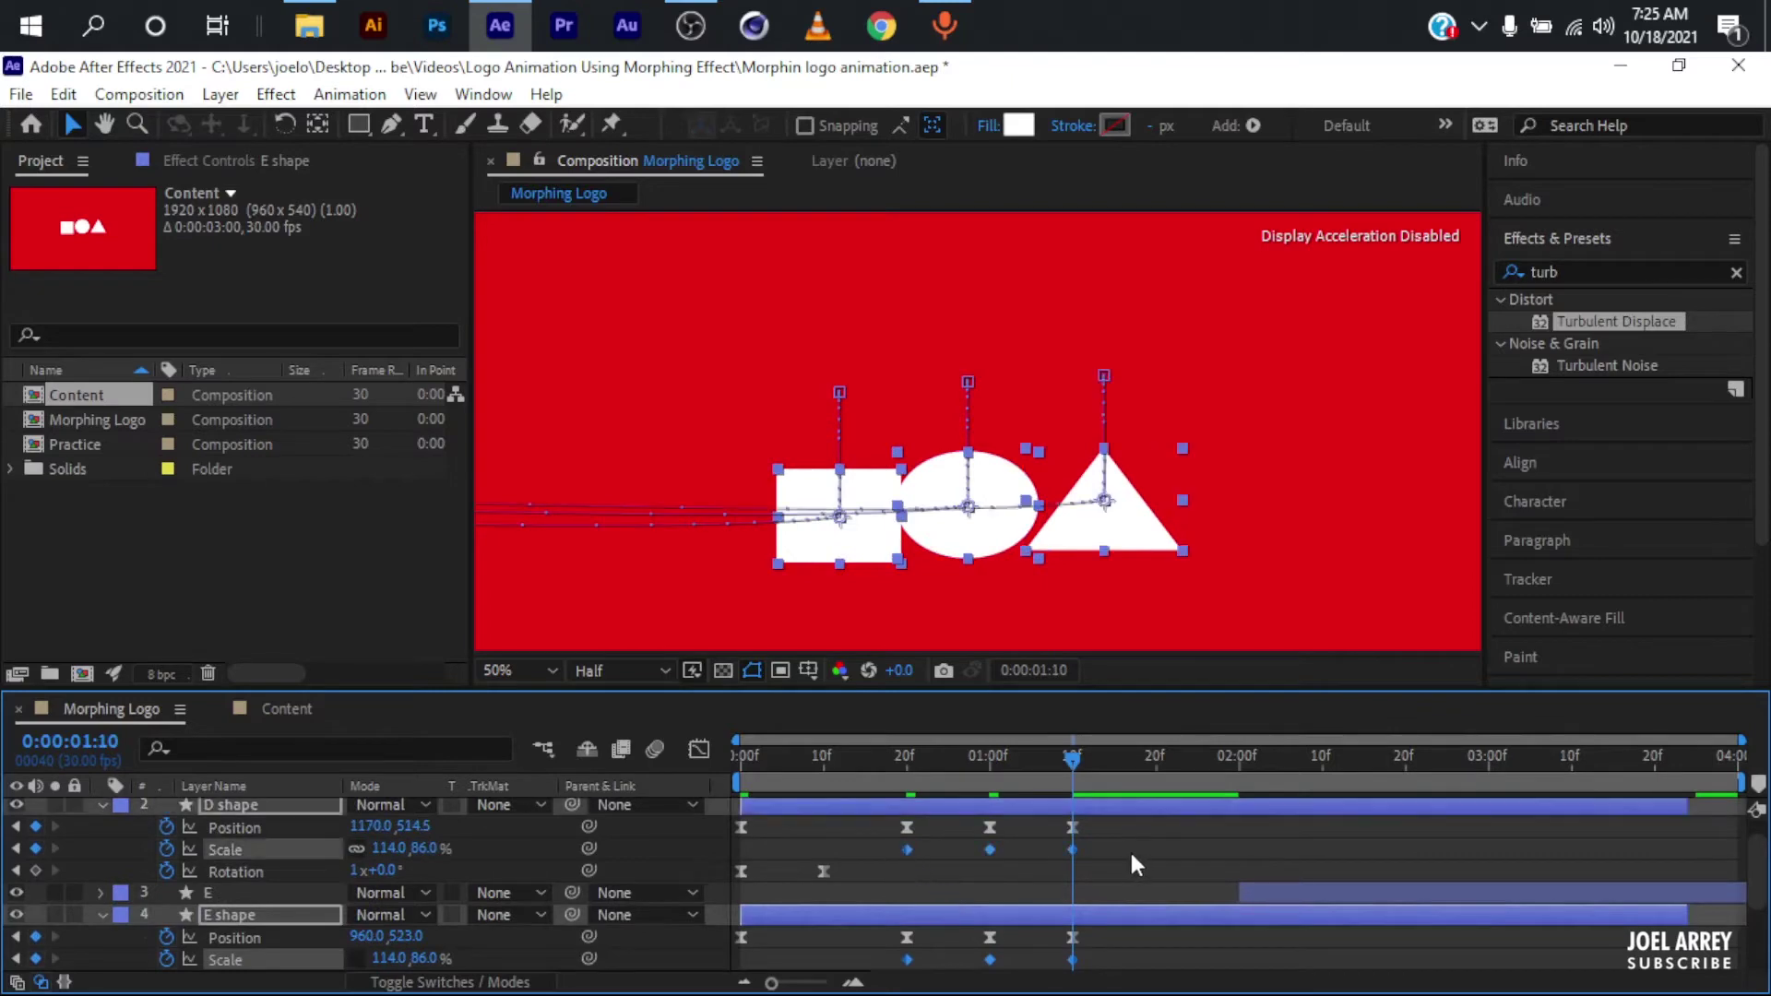
key("F9")
left_click(699, 749)
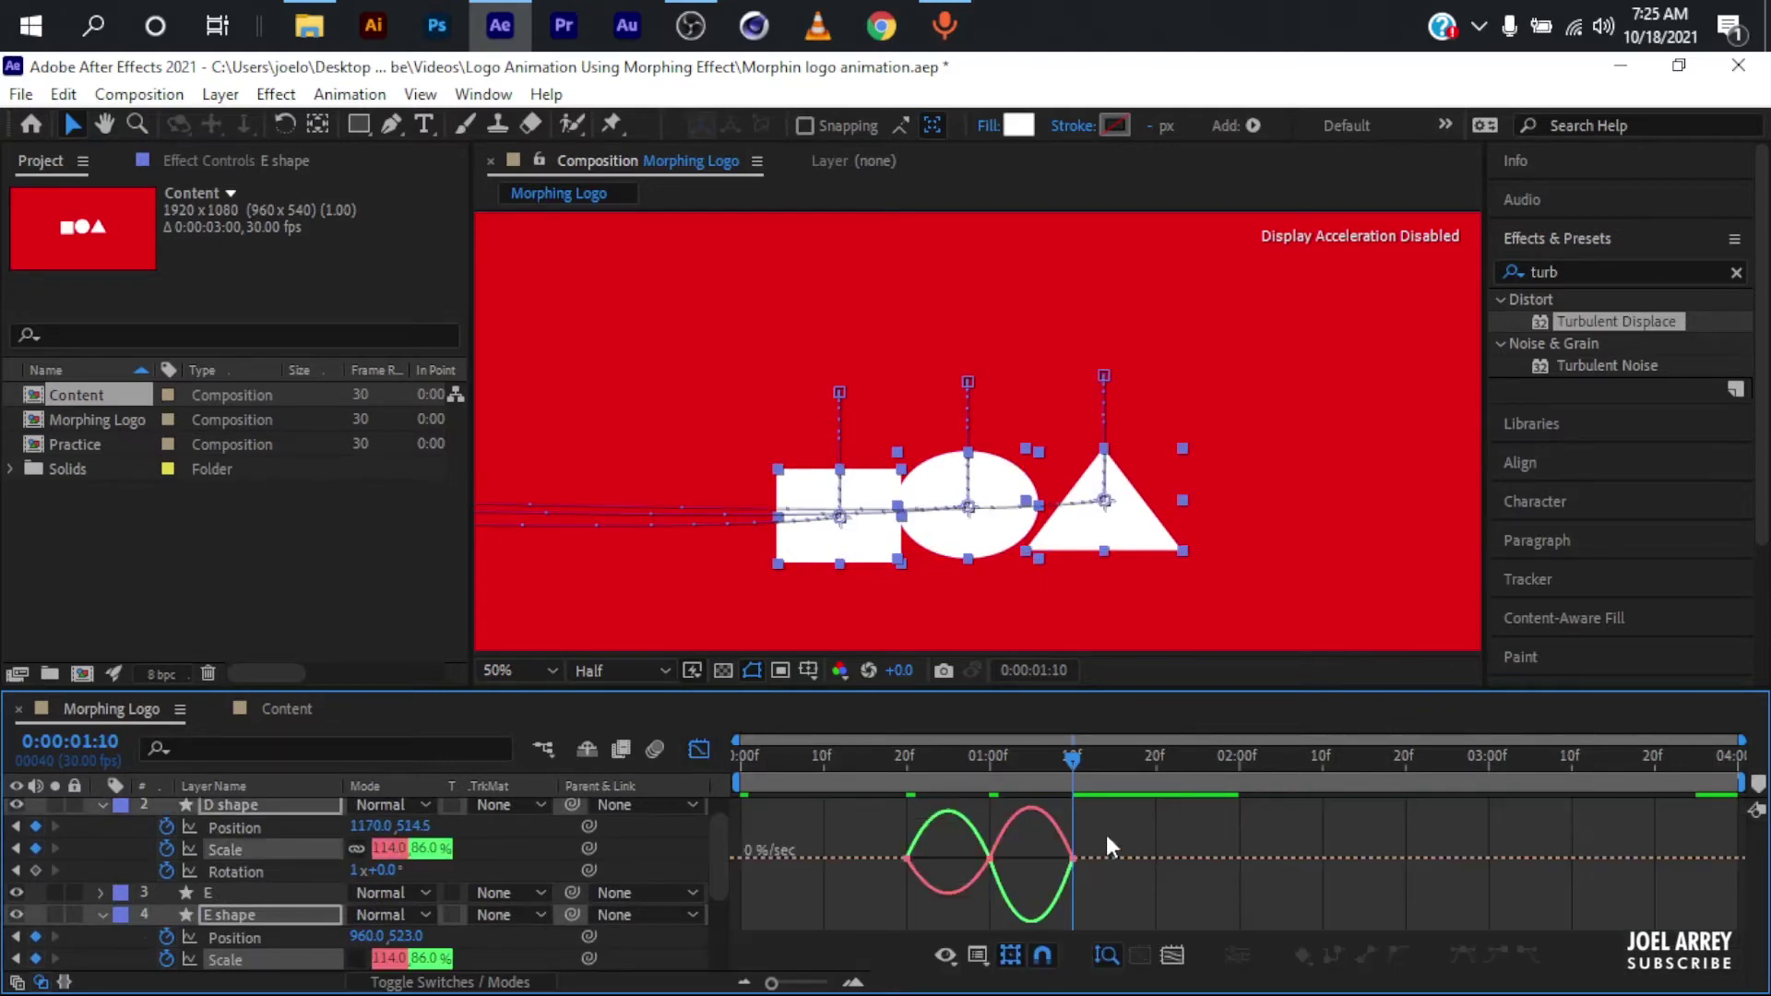
left_click(1060, 863)
left_click_drag(964, 860, 816, 861)
scroll(1061, 874, "up", 1)
scroll(1000, 867, "up", 3)
scroll(1244, 865, "down", 1)
scroll(964, 862, "up", 2)
left_click(1510, 860)
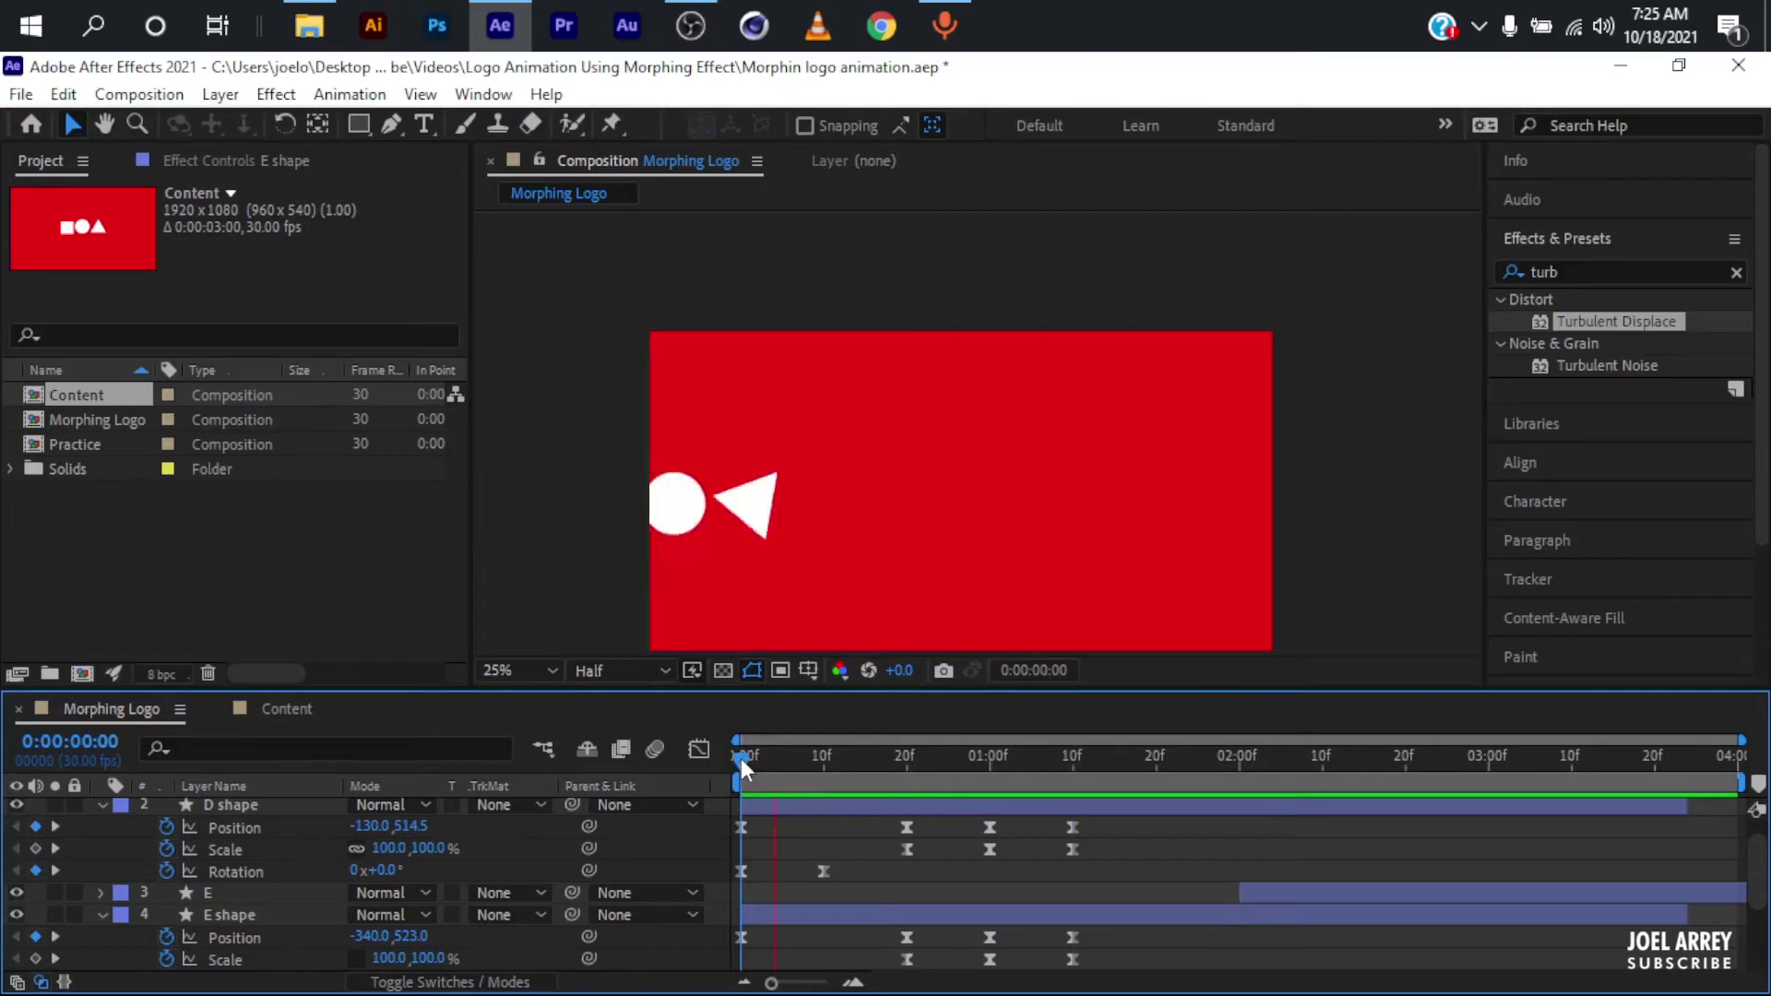
Move the D, E and R letter layers so they start at 0:00:01:00
left_click_drag(742, 760, 1028, 767)
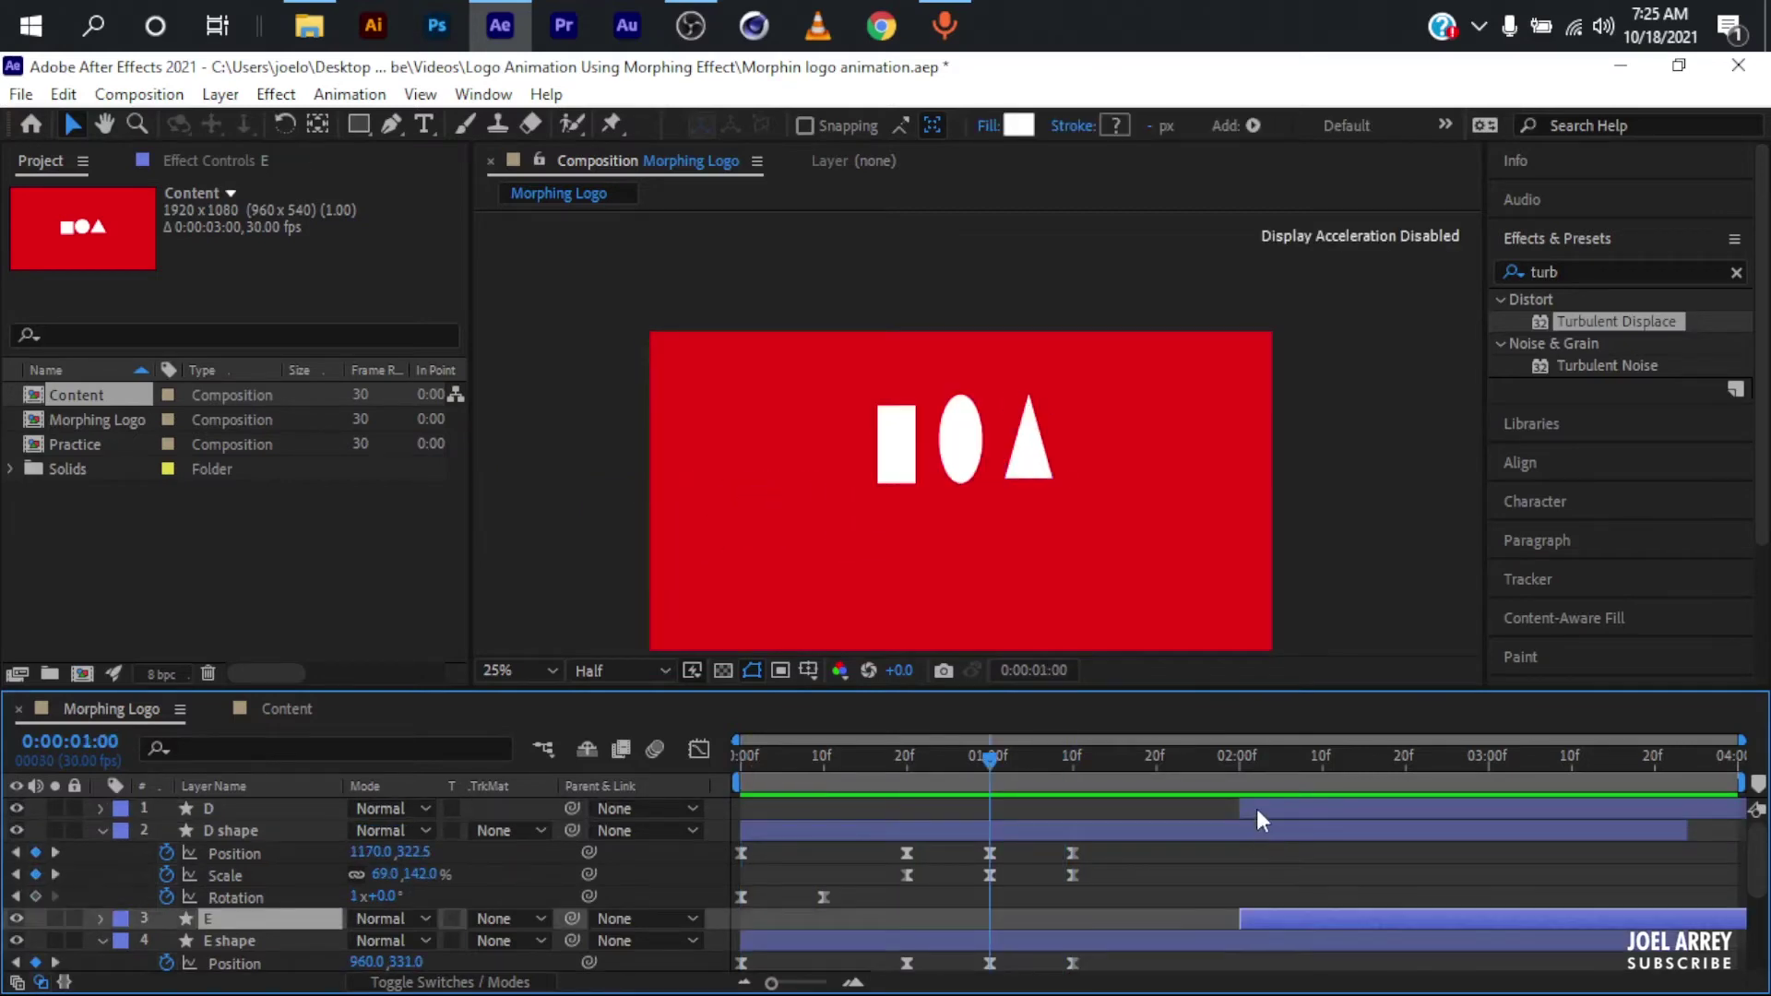
left_click(1257, 811)
scroll(1259, 812, "down", 3)
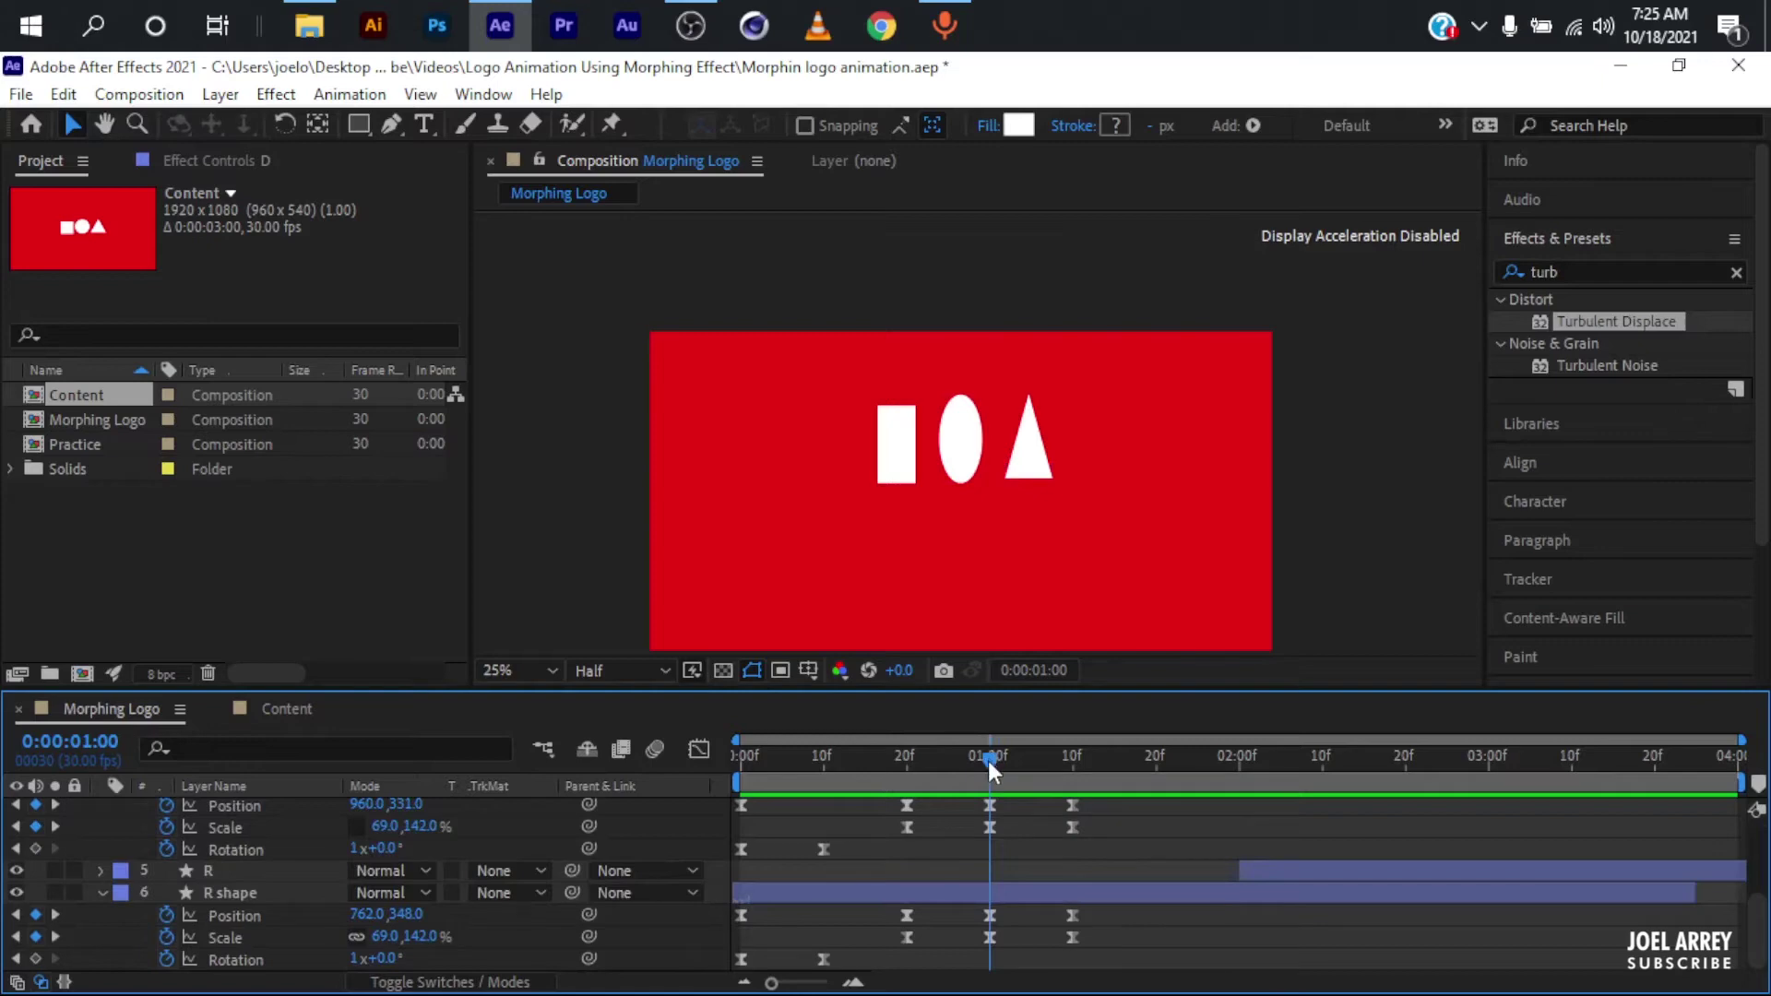
left_click(1265, 871)
scroll(1265, 867, "up", 3)
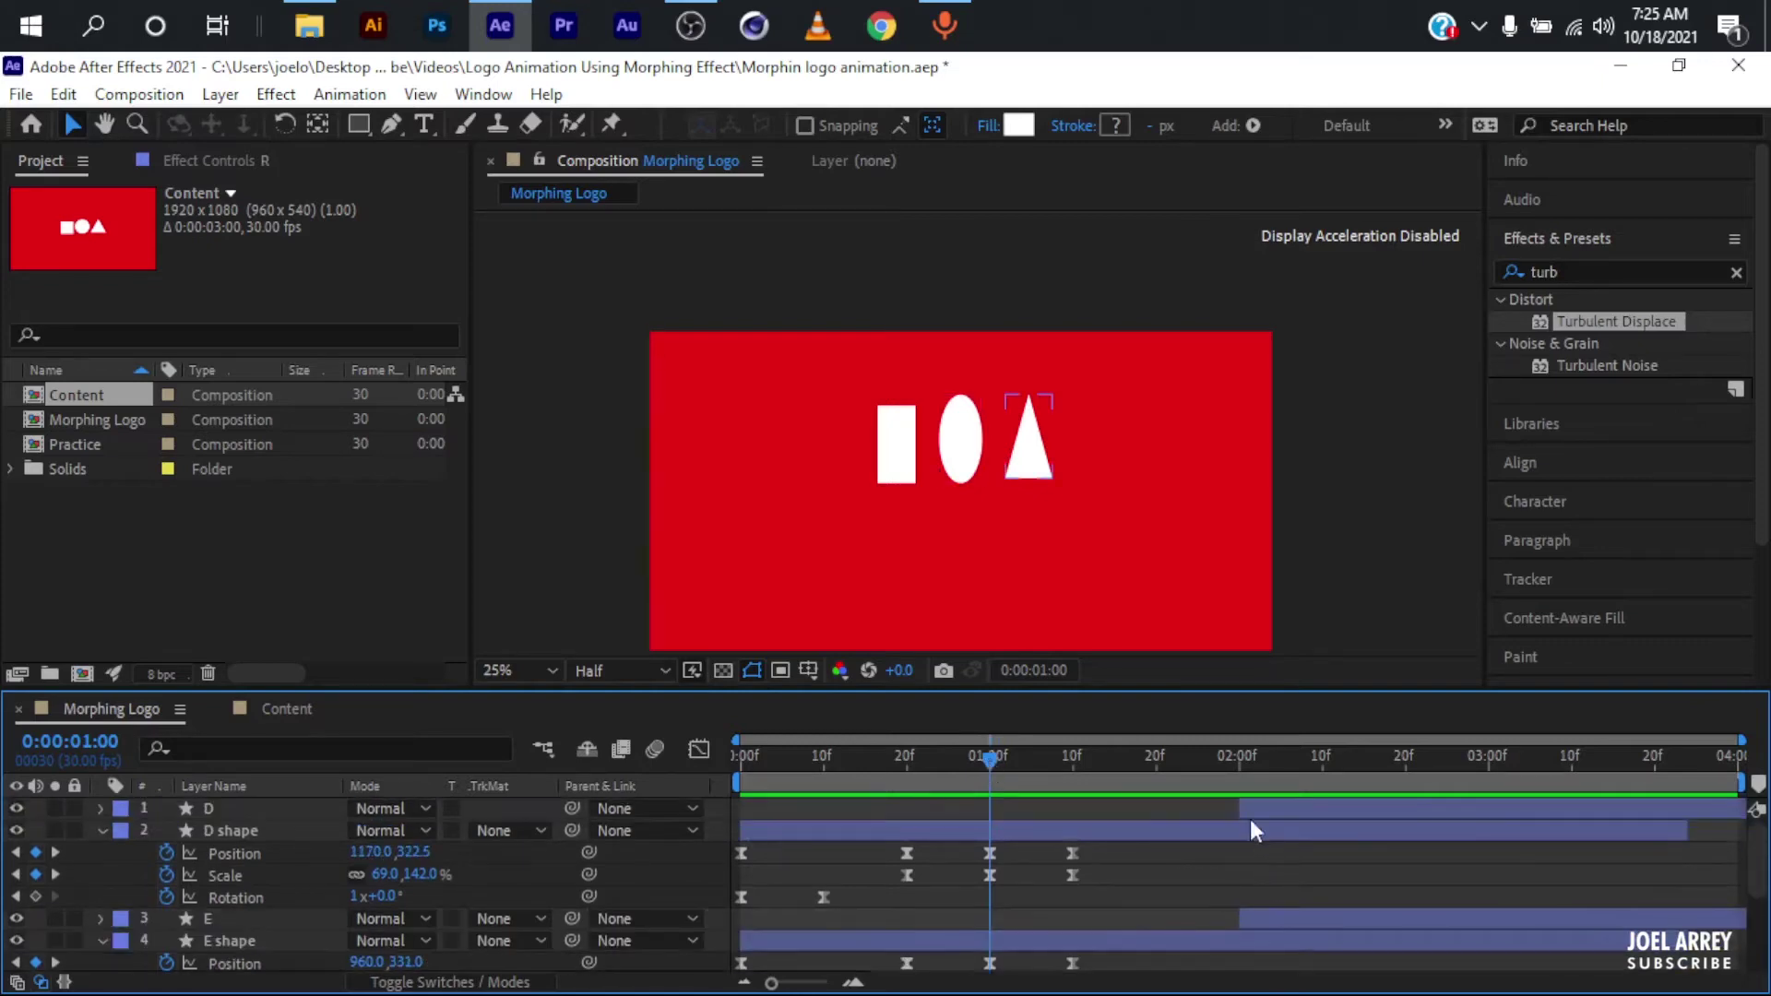
left_click(1254, 919, "ctrl")
left_click(1256, 808)
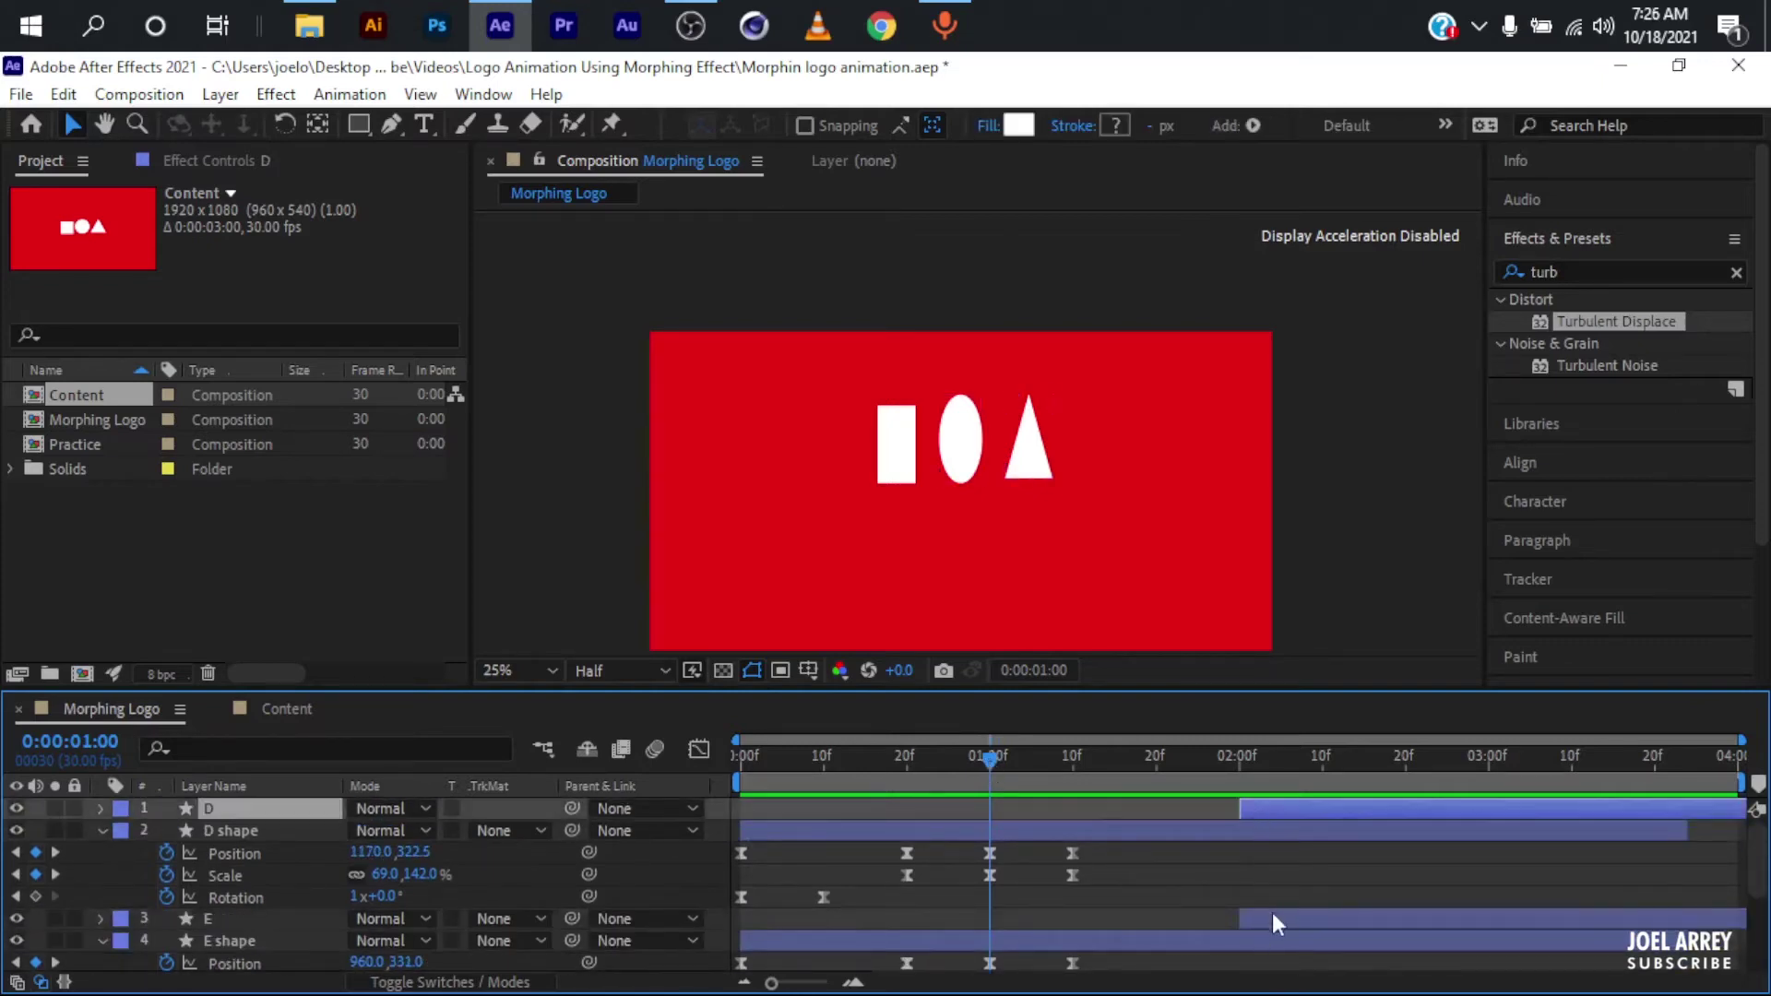
scroll(1252, 887, "down", 3)
left_click(1257, 876)
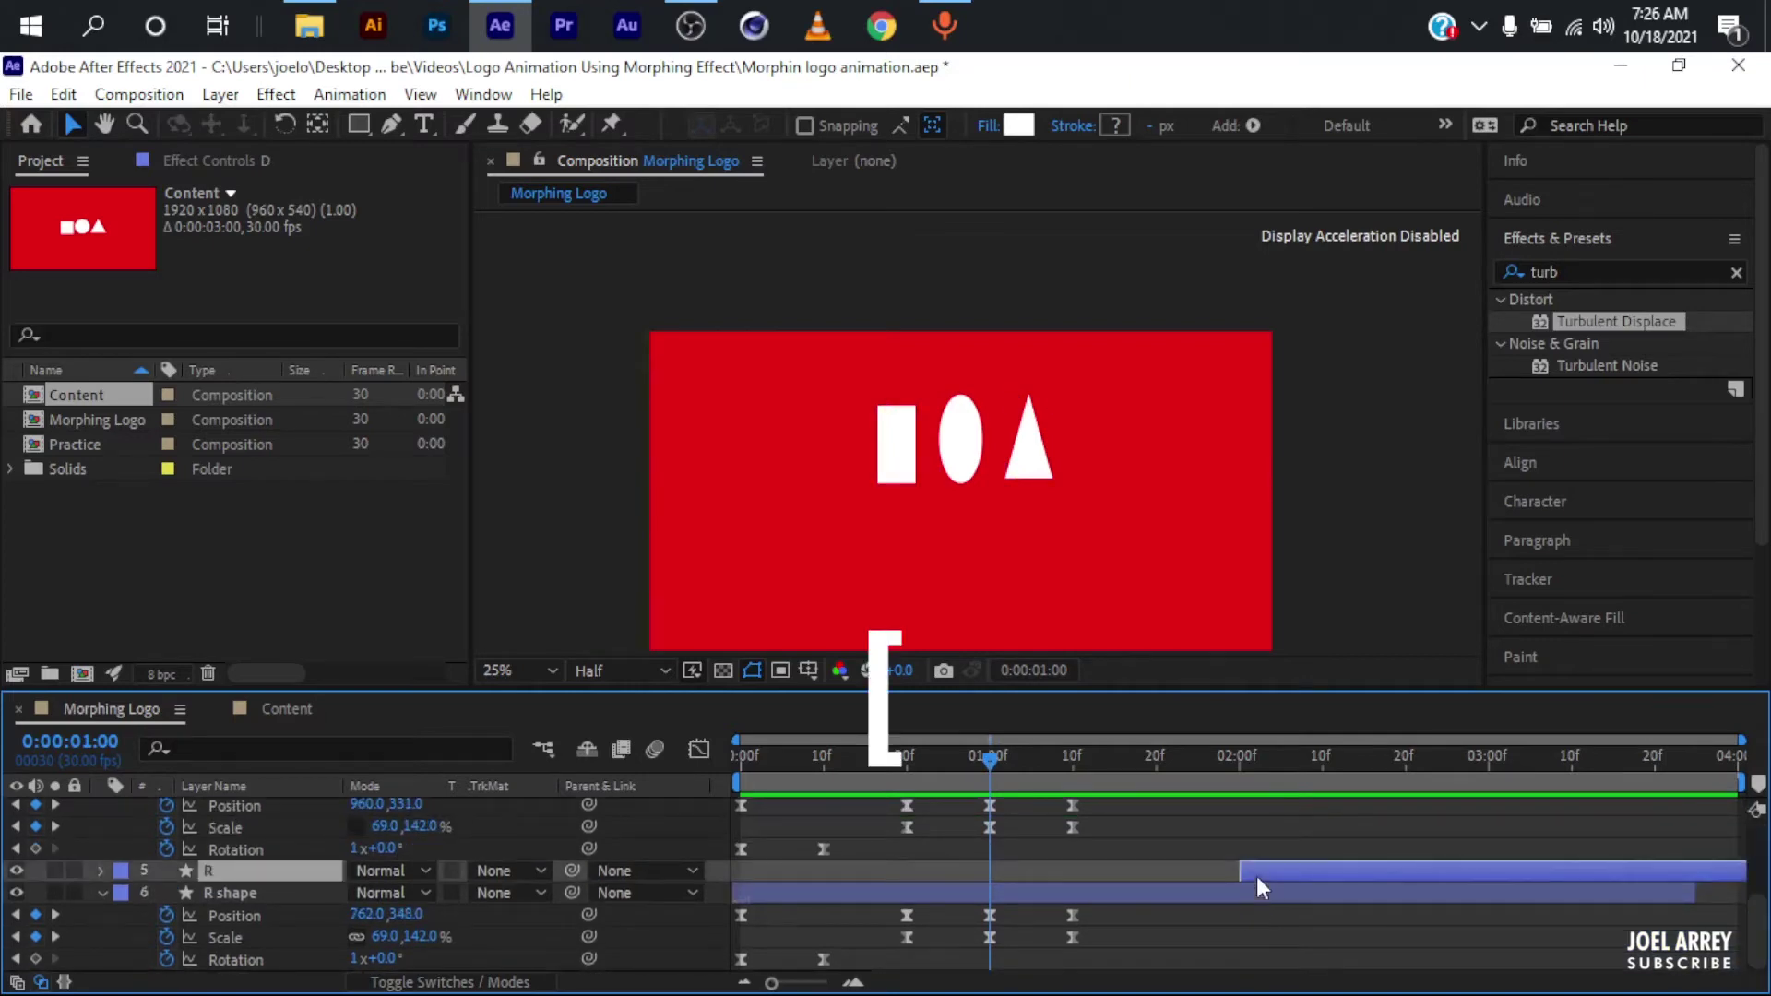
key("bracketleft")
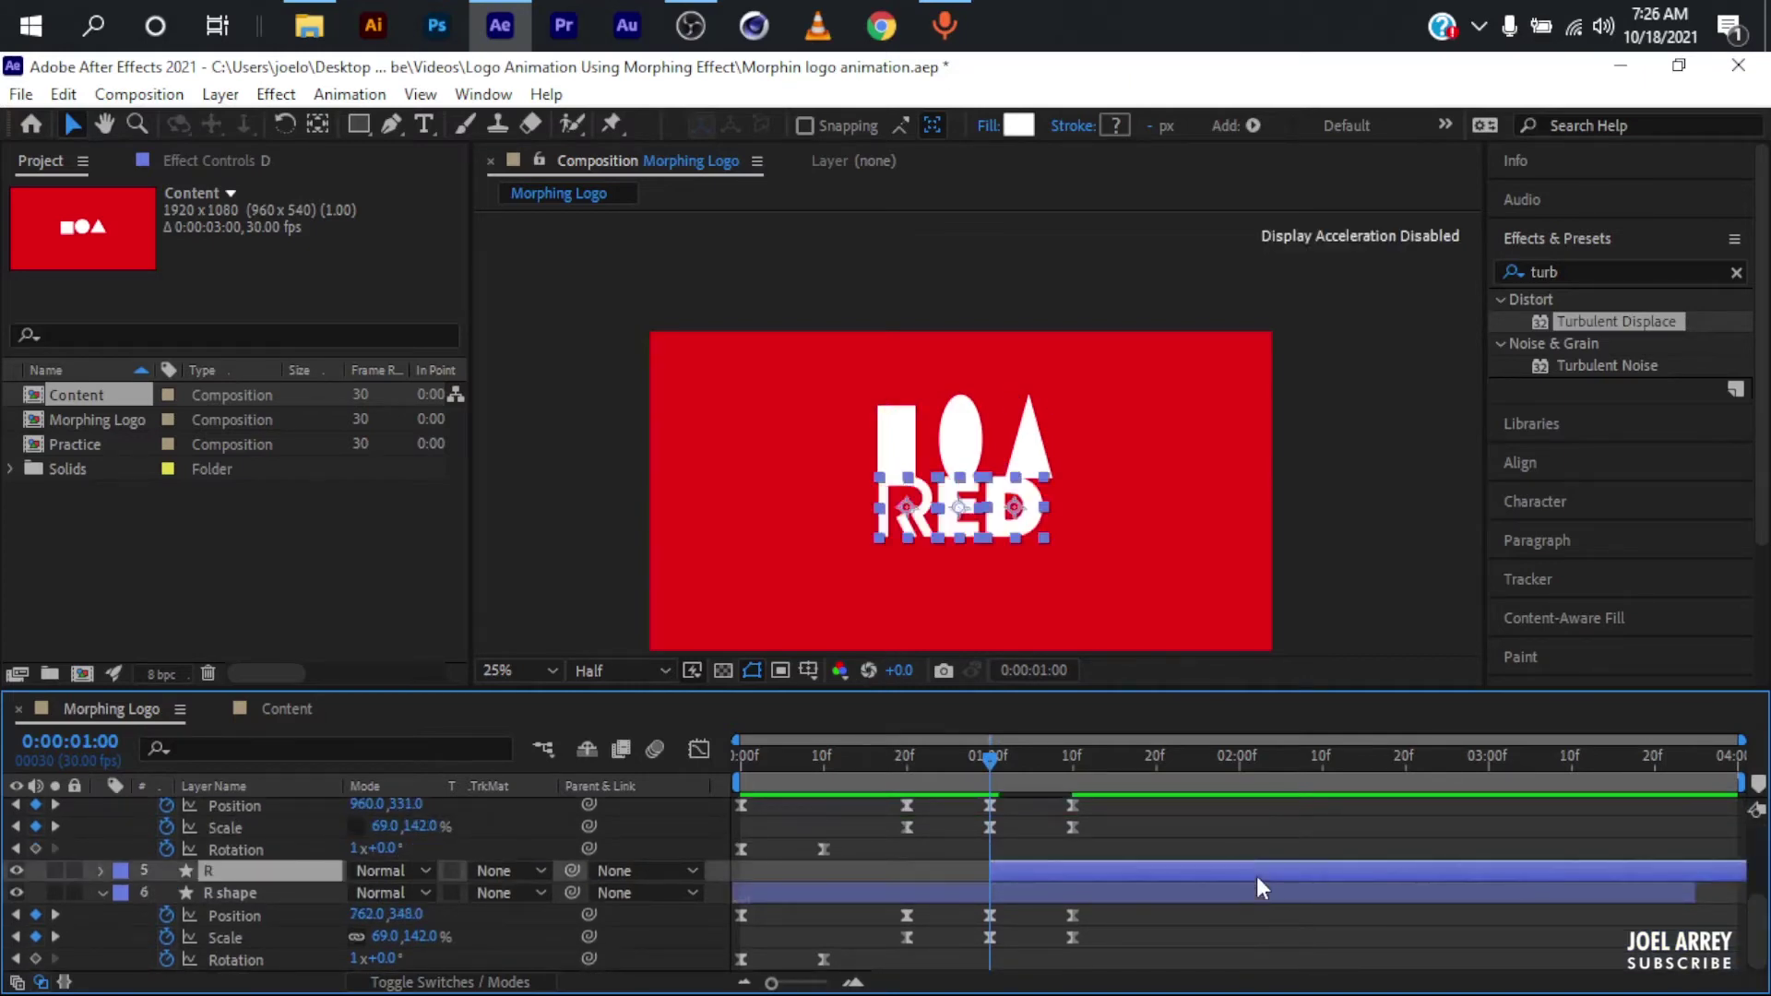
Animate the opacity of the D, E and R letter layers from 0% at 0:00:01:00 to 100% at 0:00:01:20
scroll(1081, 844, "up", 3)
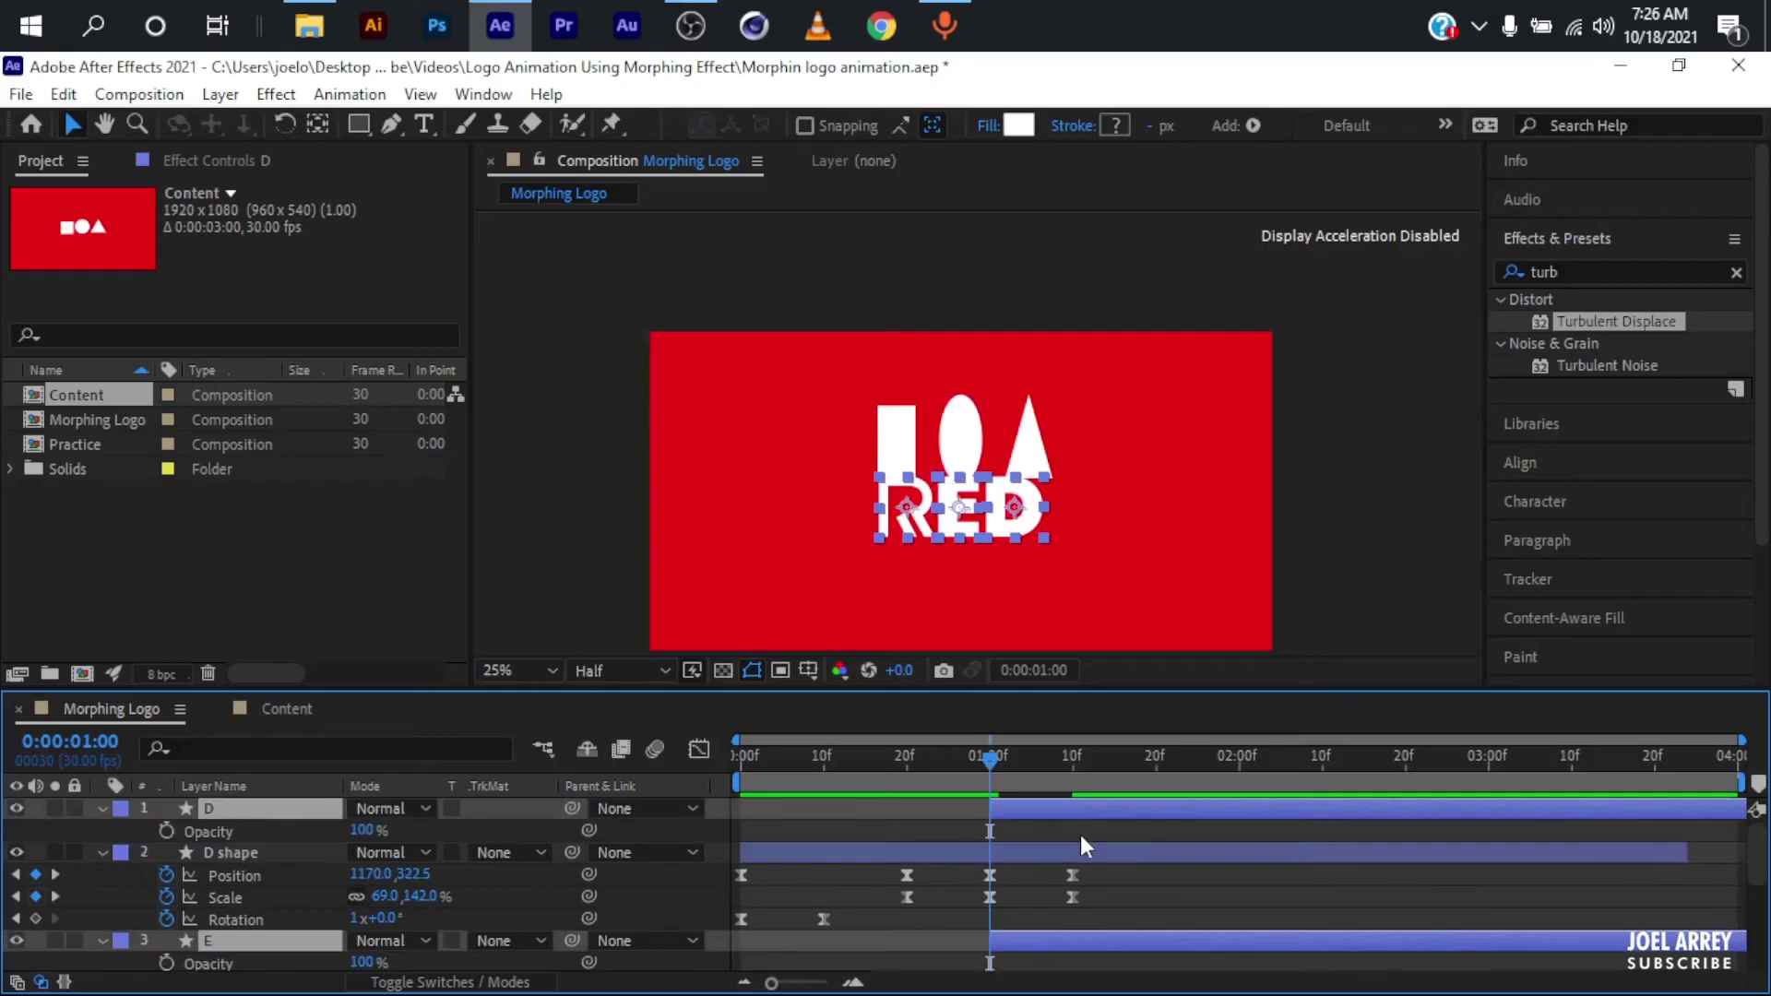
left_click(166, 831)
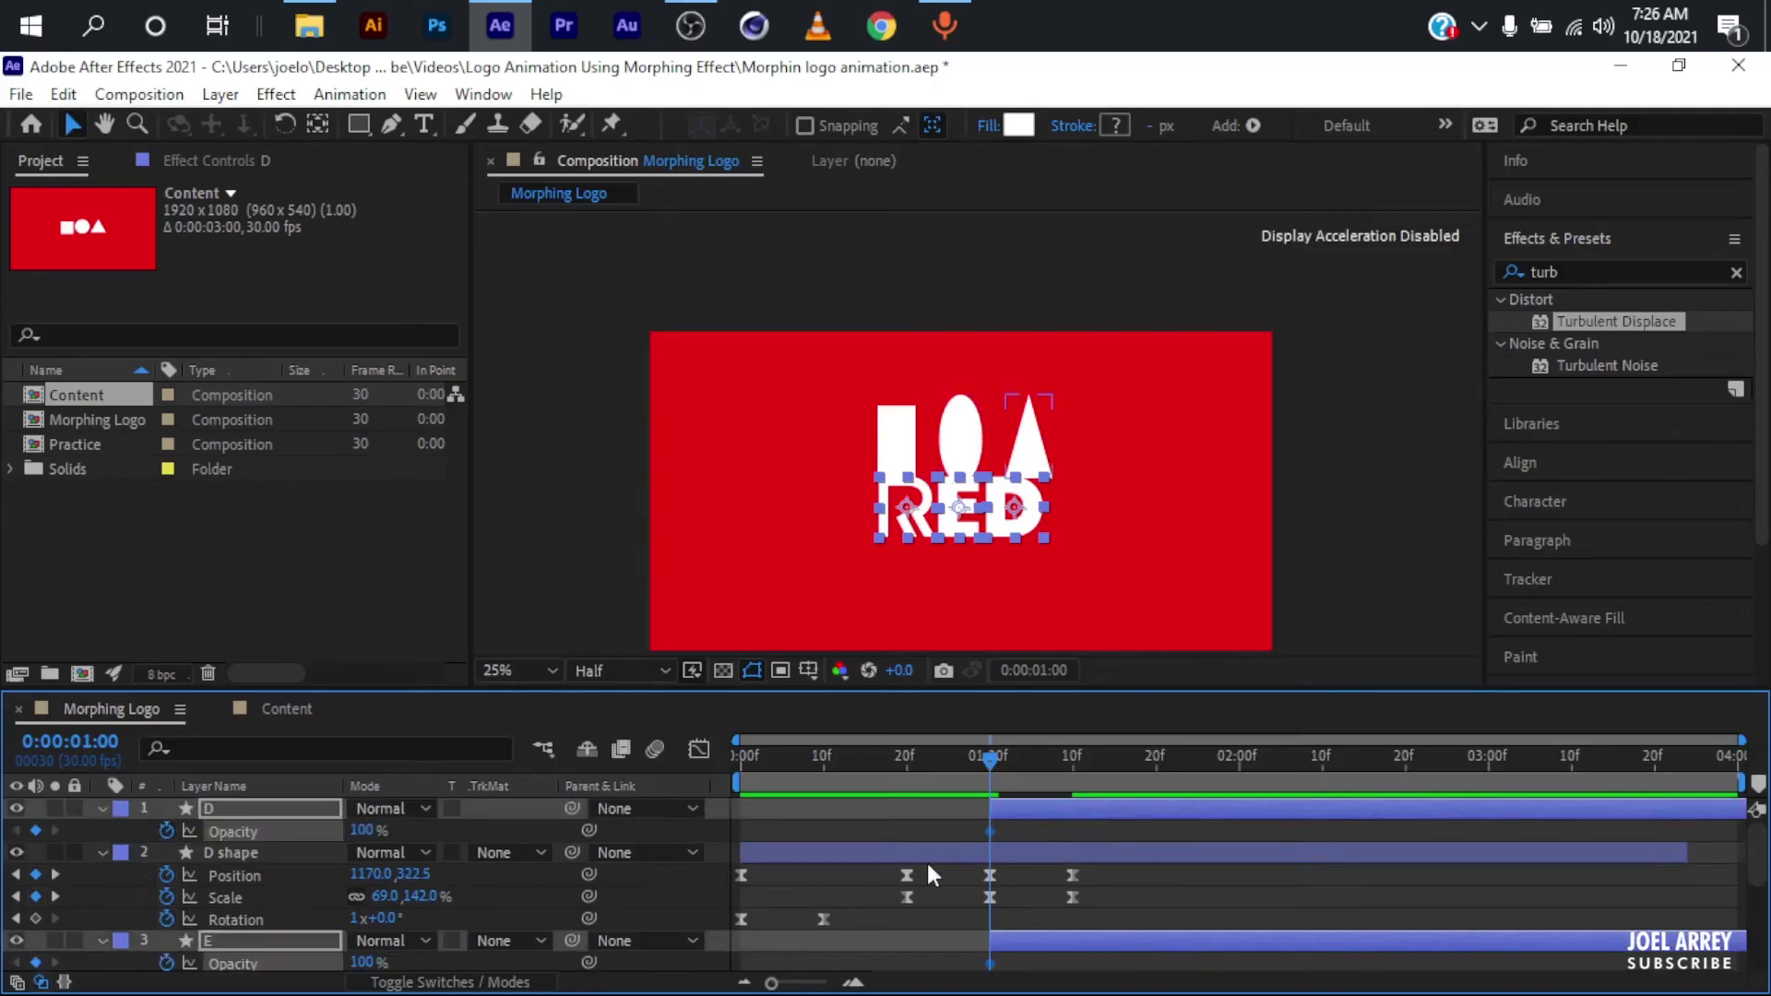
key("shift+Page_Down")
key("shift+Page_Down")
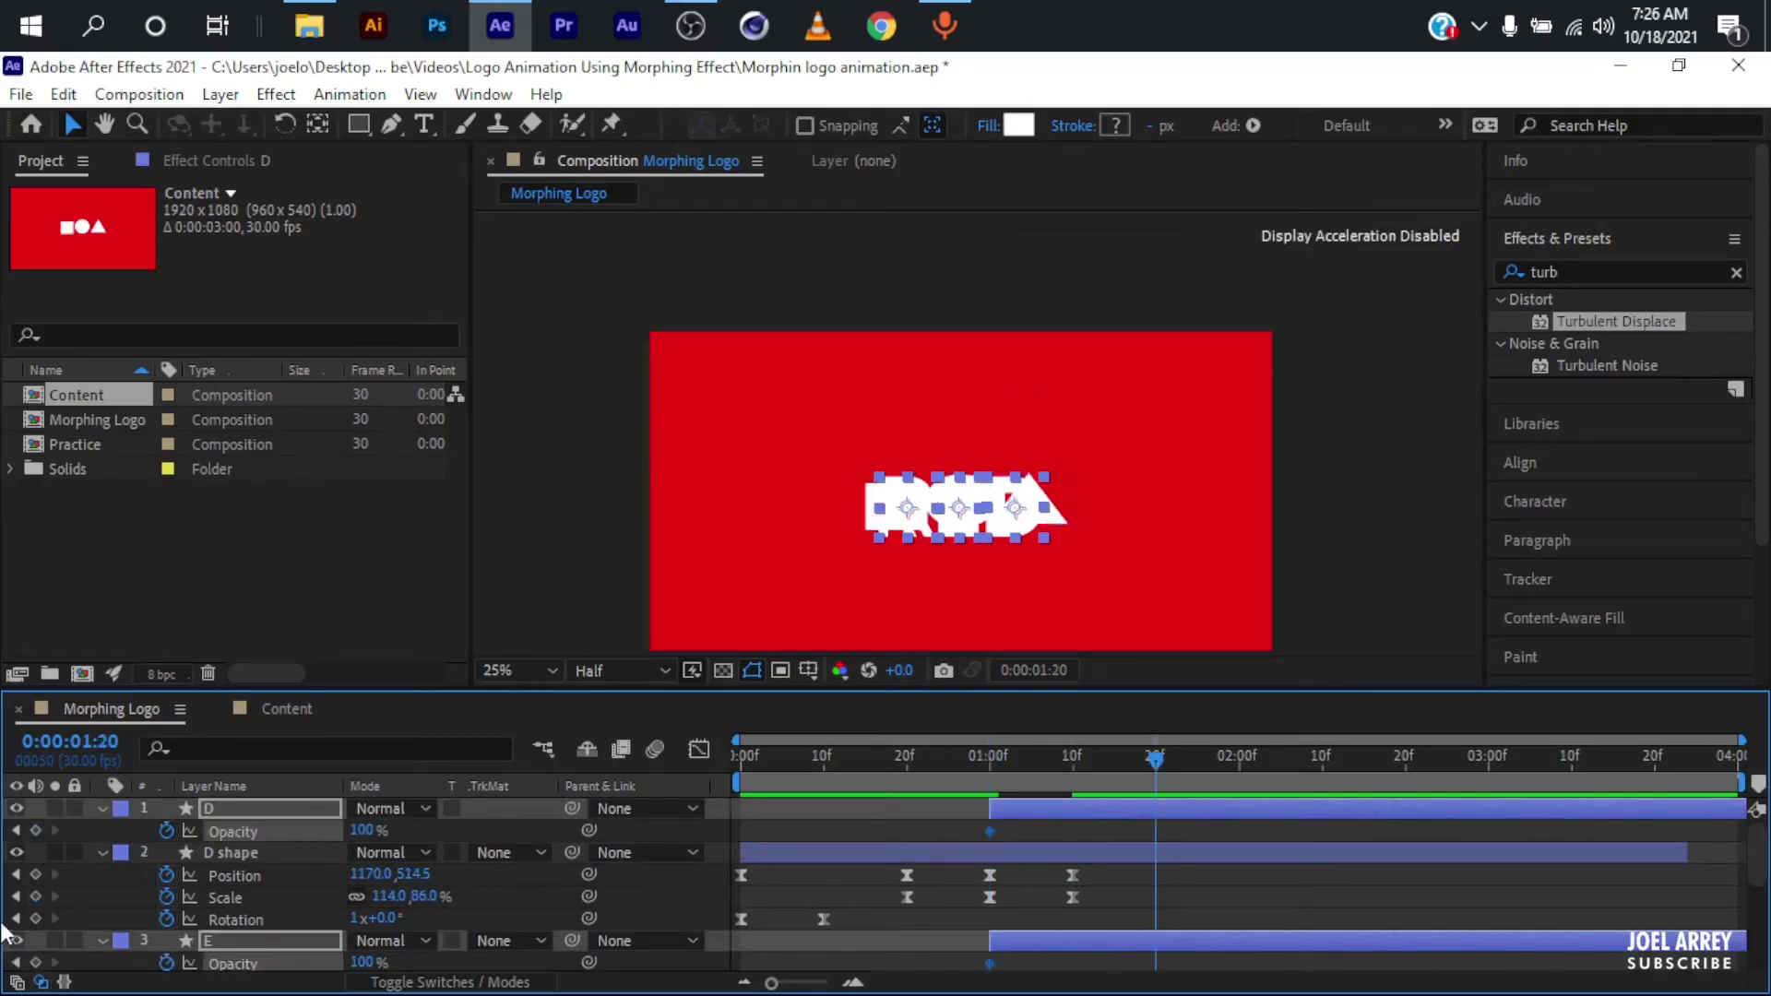
left_click(35, 830)
key("shift+Page_Up")
key("shift+Page_Up")
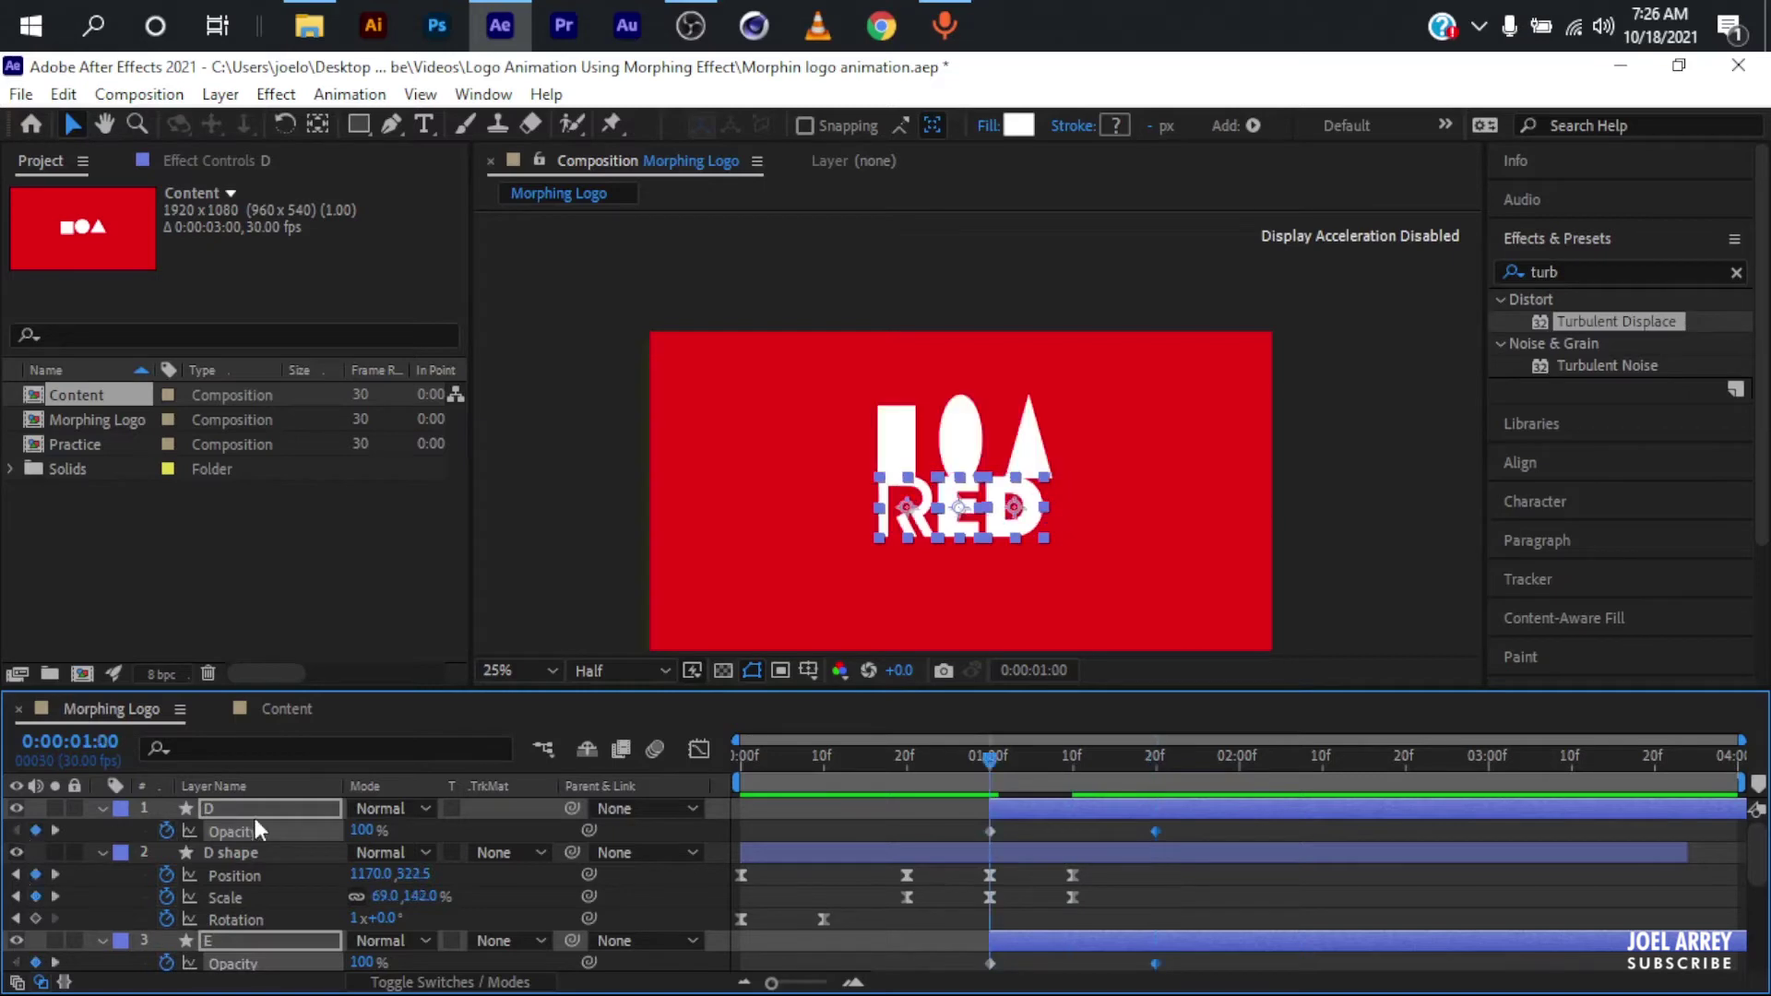
left_click_drag(378, 830, 9, 849)
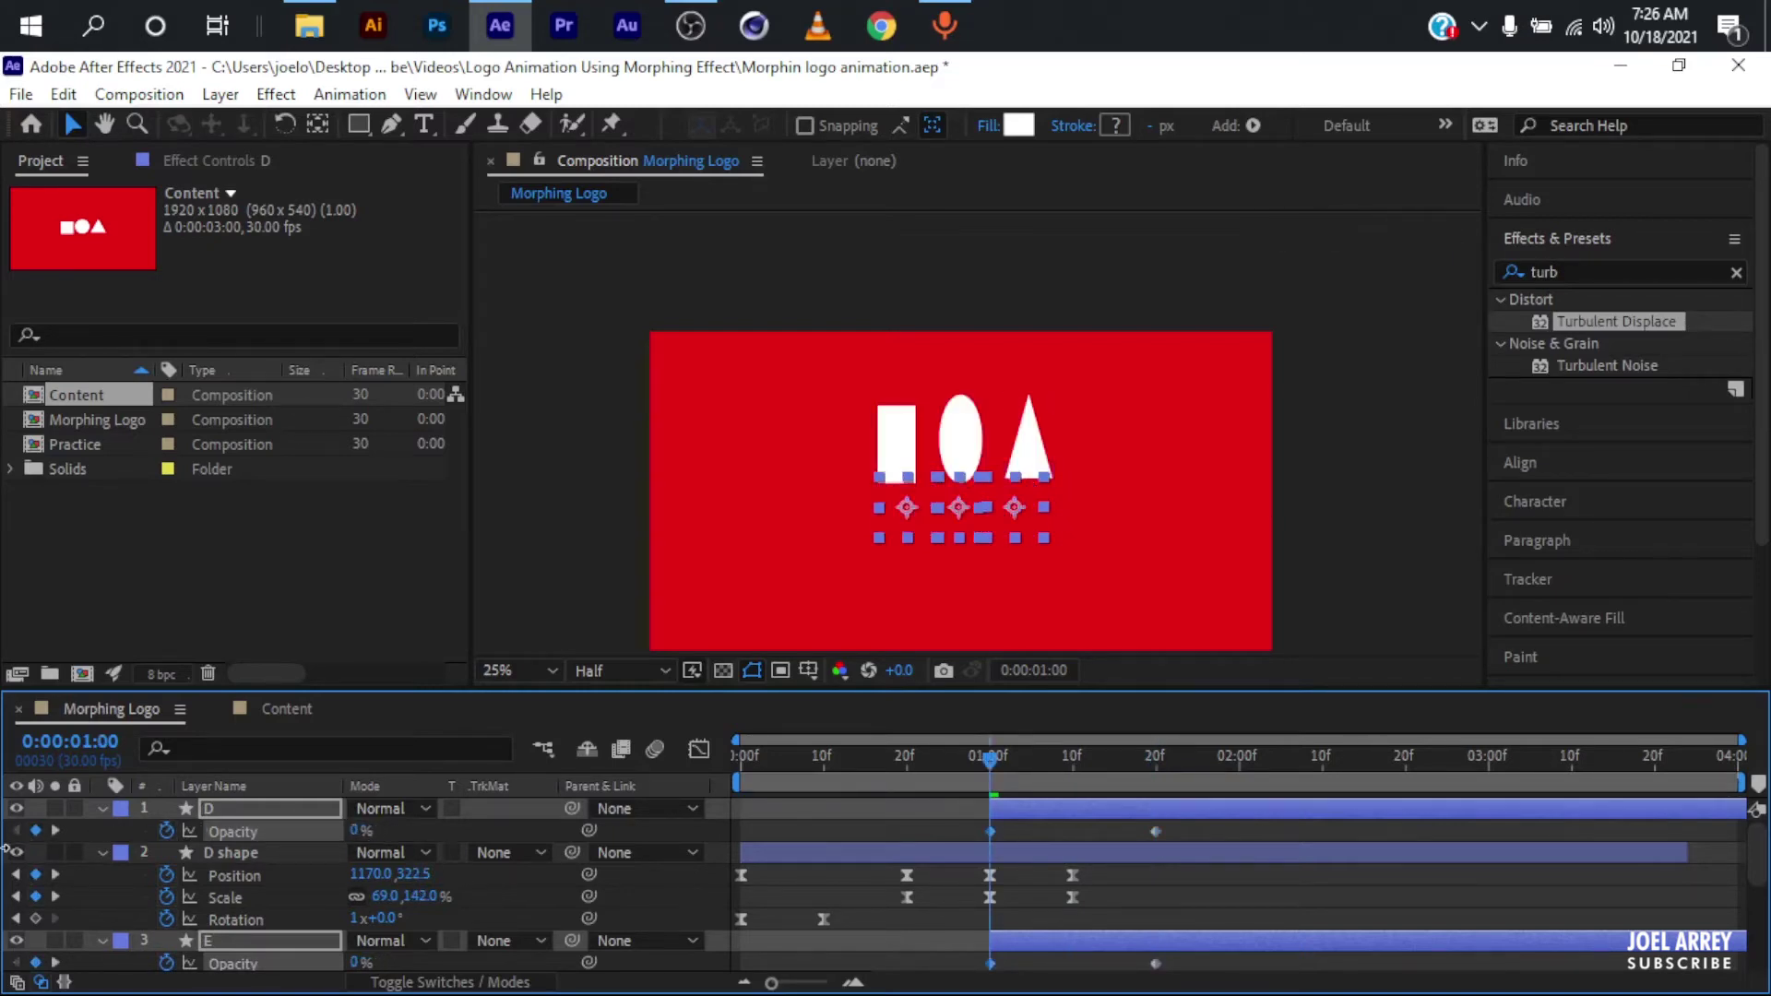
Apply Easy Ease to the letter layers' Opacity keyframes and lengthen the incoming influence in the speed graph
left_click_drag(1284, 825, 948, 839)
left_click_drag(1218, 972, 913, 983)
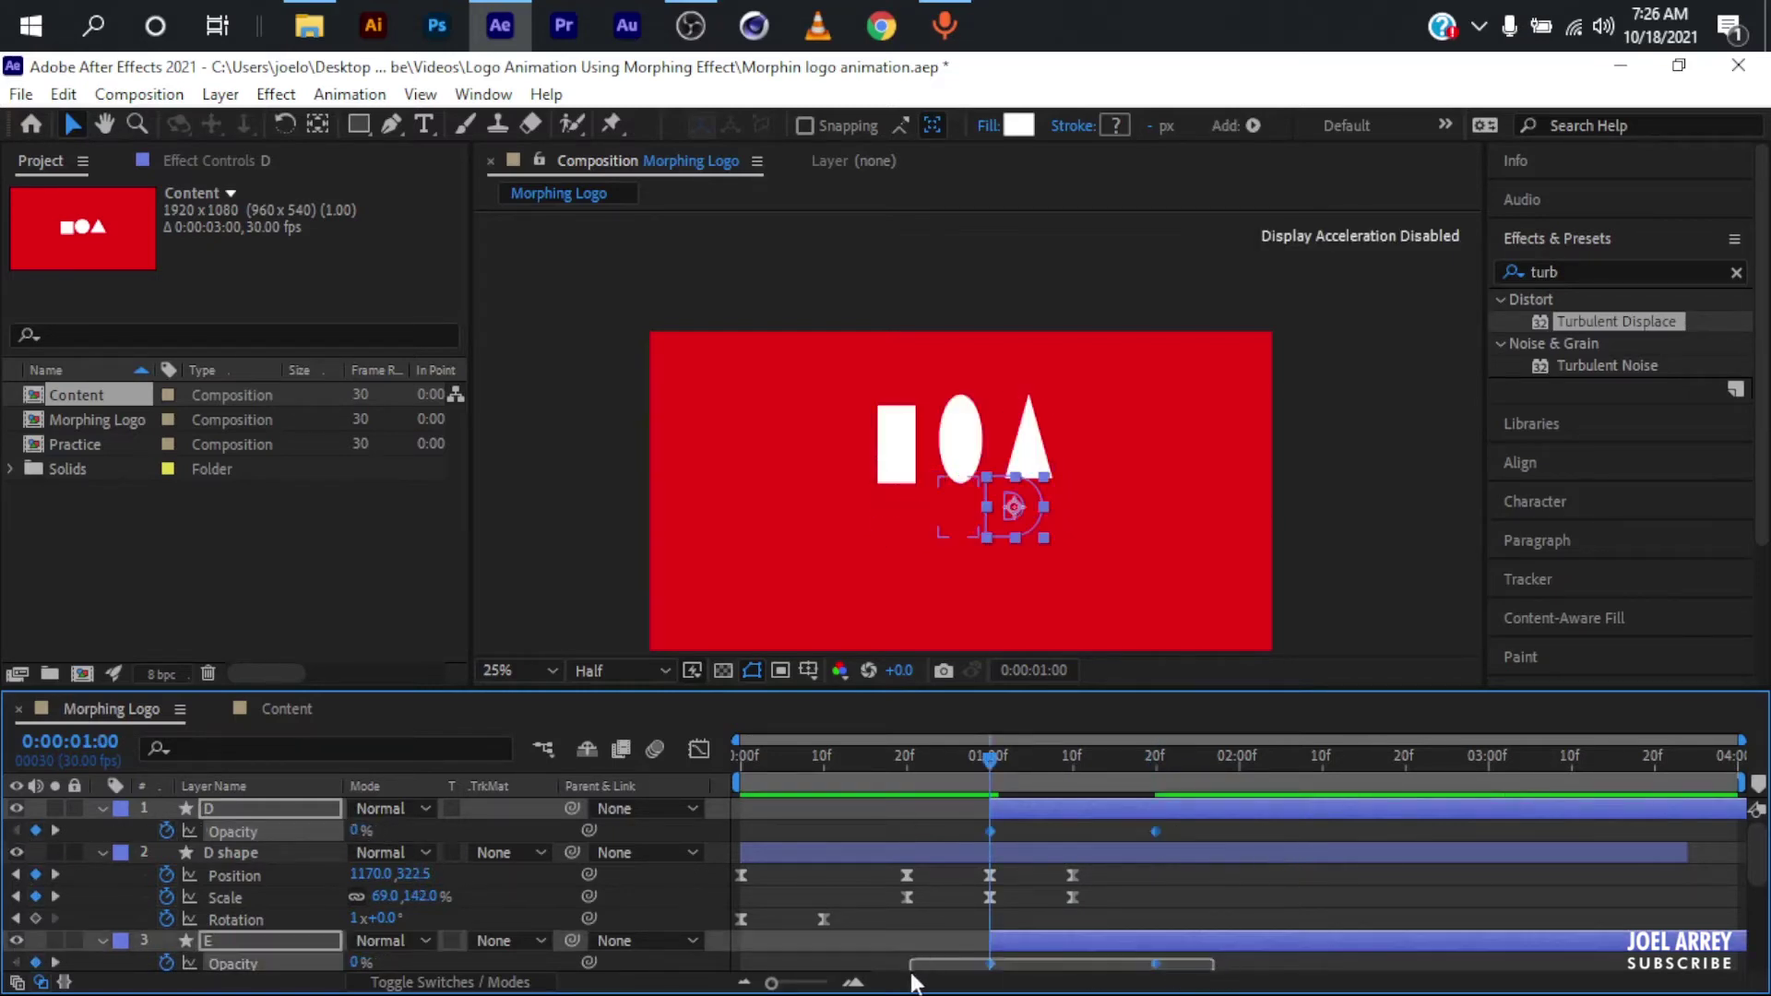
scroll(968, 922, "down", 3)
left_click_drag(1197, 867, 922, 883)
key("F9")
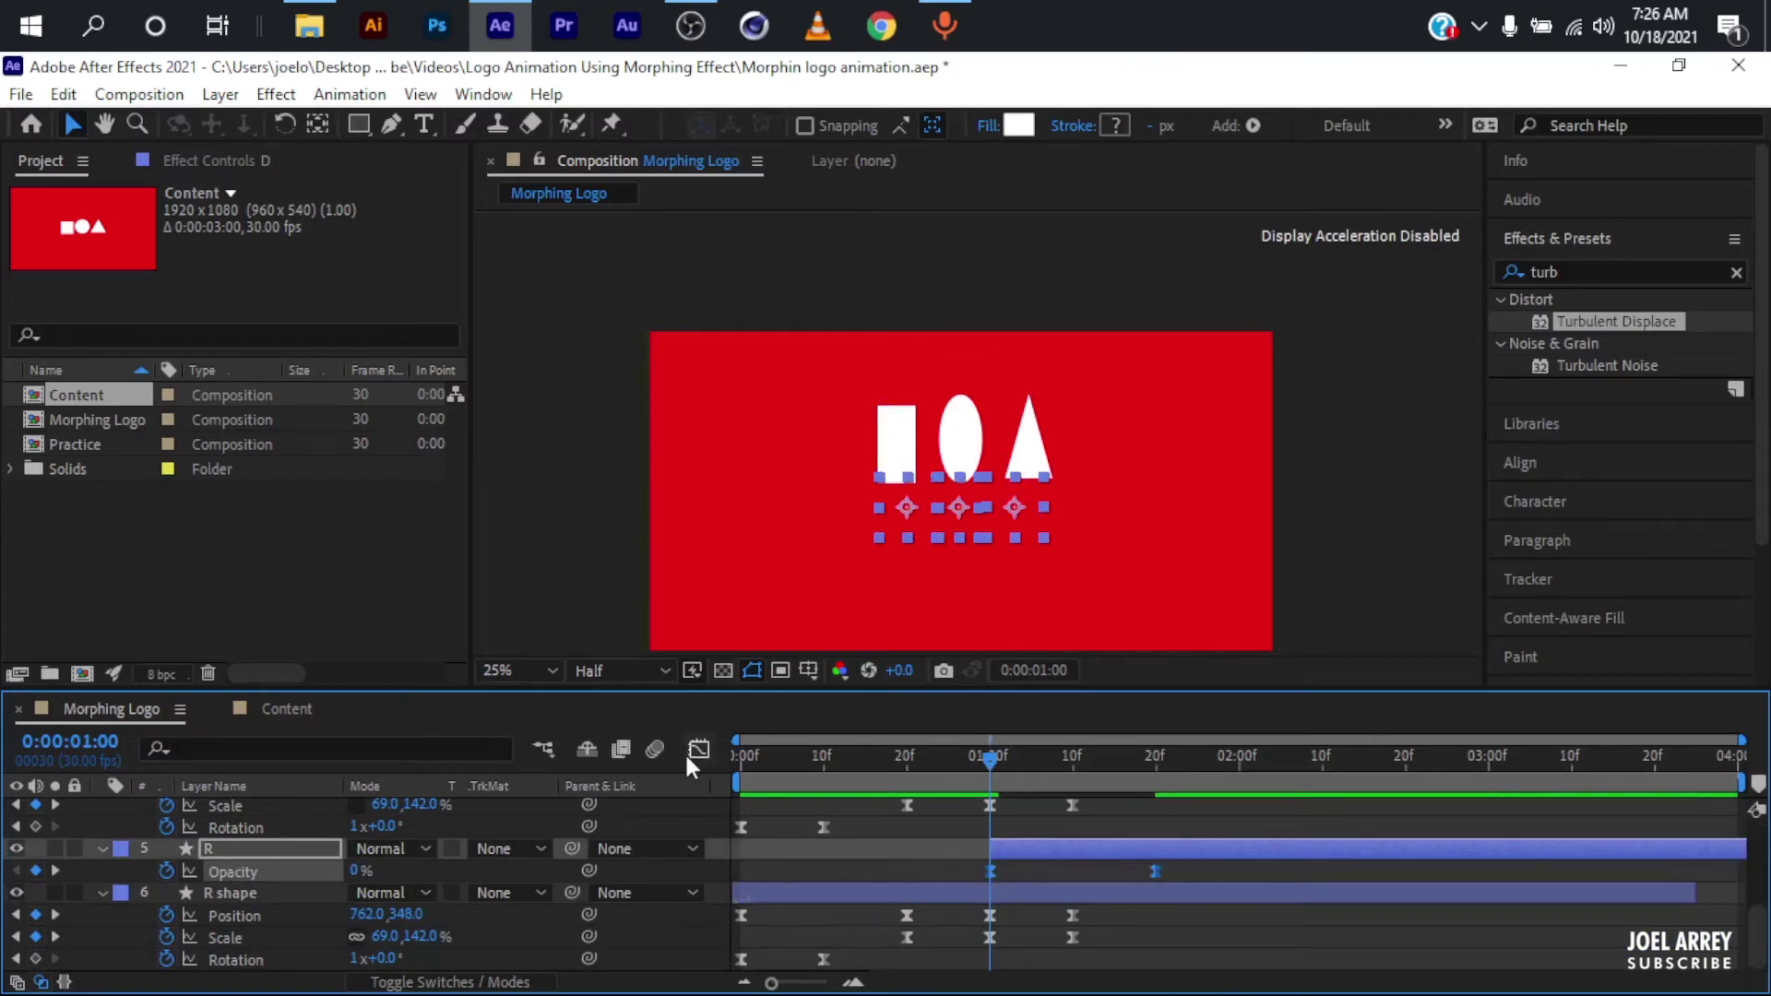
left_click(699, 748)
left_click_drag(1236, 874, 922, 926)
left_click_drag(1100, 907, 977, 925)
key("shift+F3")
key("F2")
Add 100% Opacity keyframes to the R shape, E shape and D shape layers at 0:00:01:00 and 0:00:01:20
left_click(1039, 895)
scroll(1022, 885, "up", 3)
left_click(1020, 887, "ctrl")
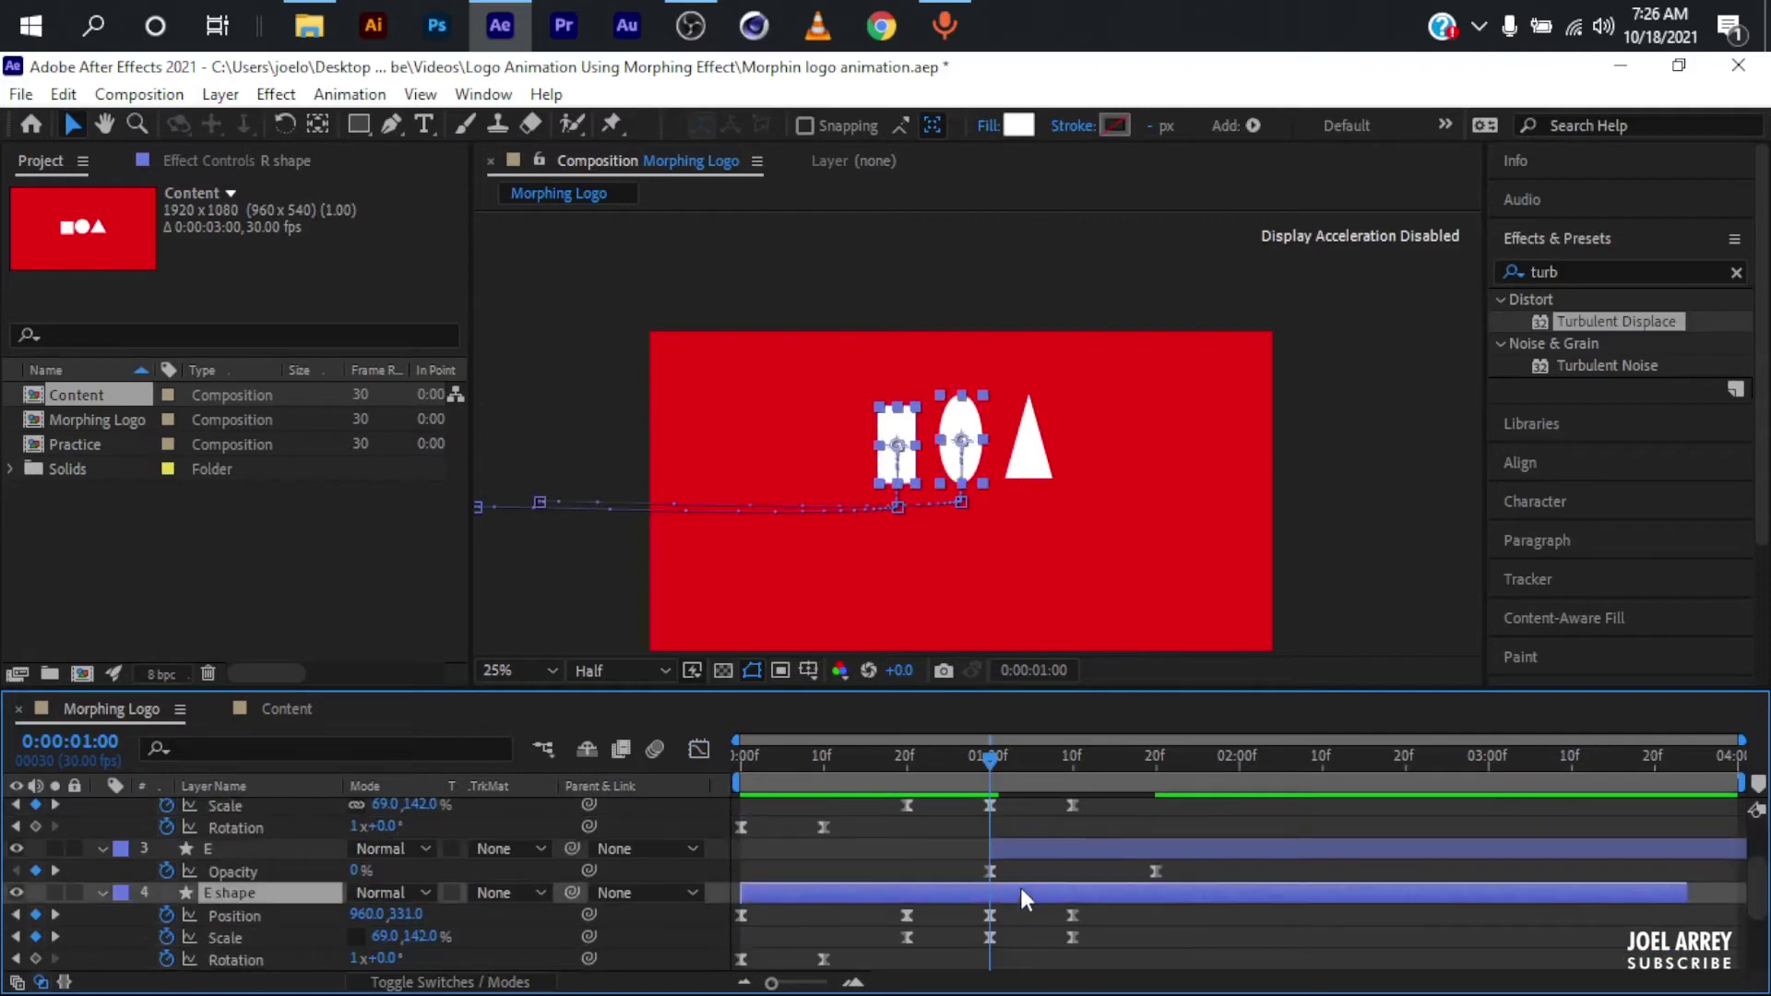
scroll(1020, 887, "up", 2)
left_click(1020, 850, "ctrl")
scroll(1025, 853, "down", 5)
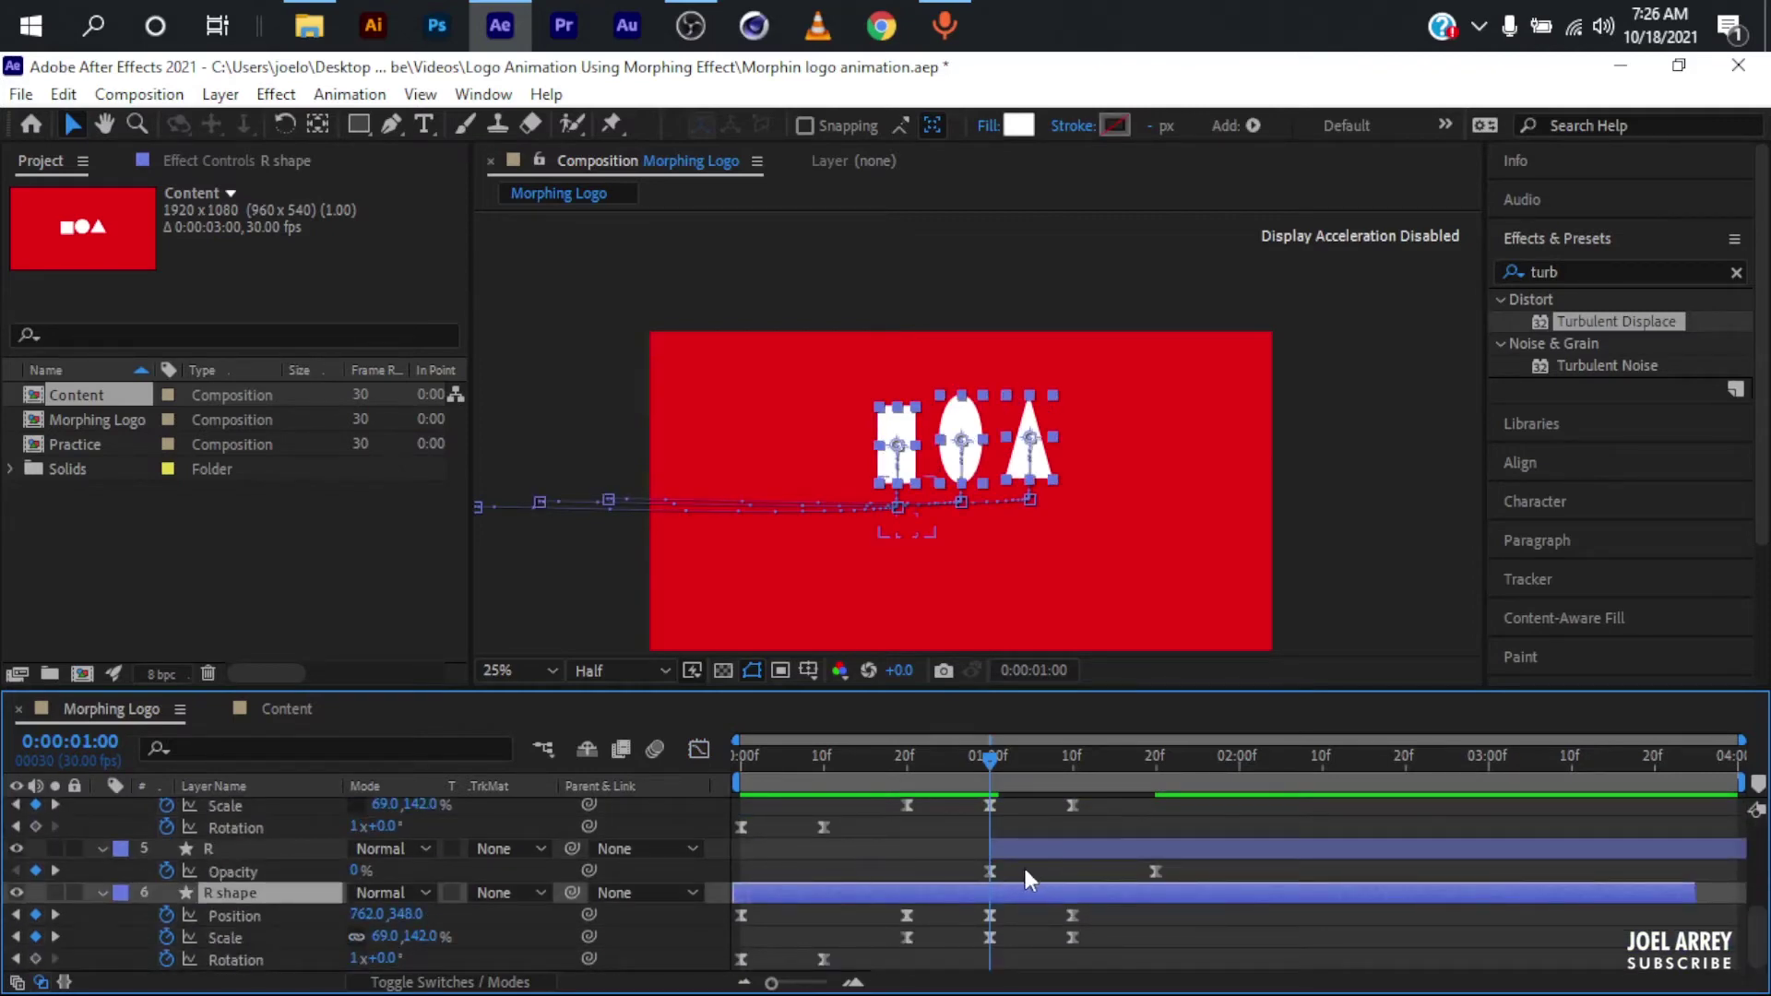
key("shift+t")
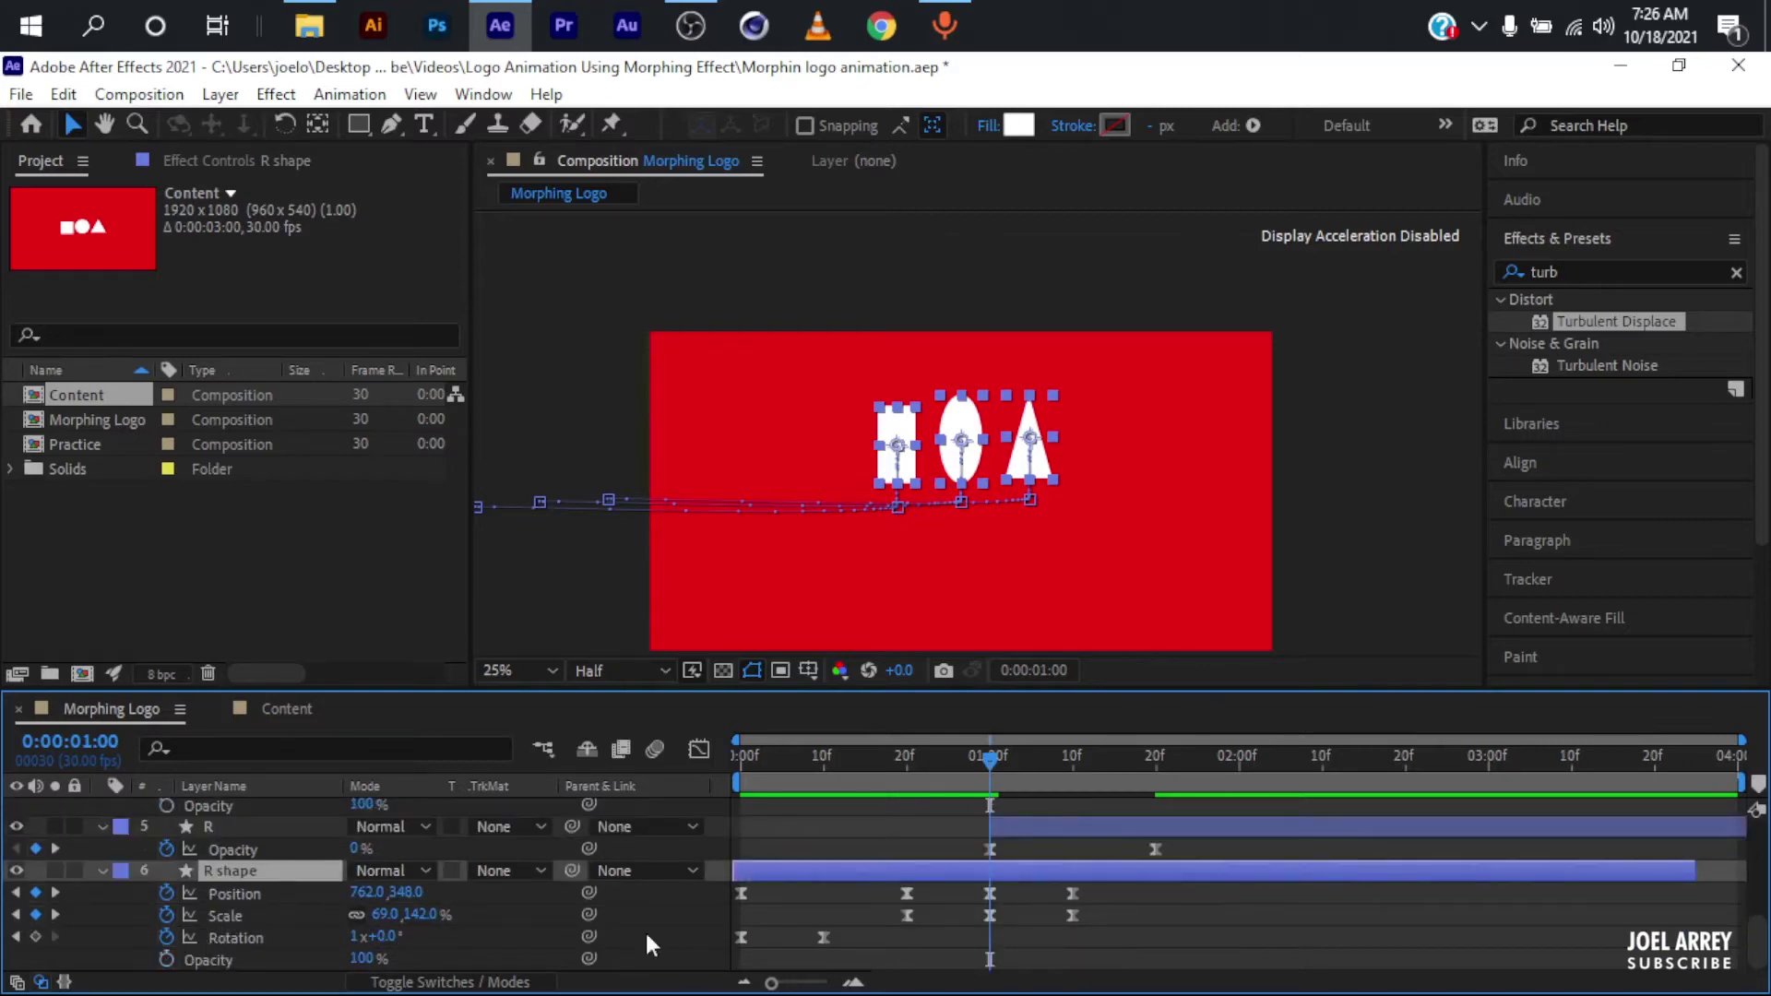
left_click(167, 959)
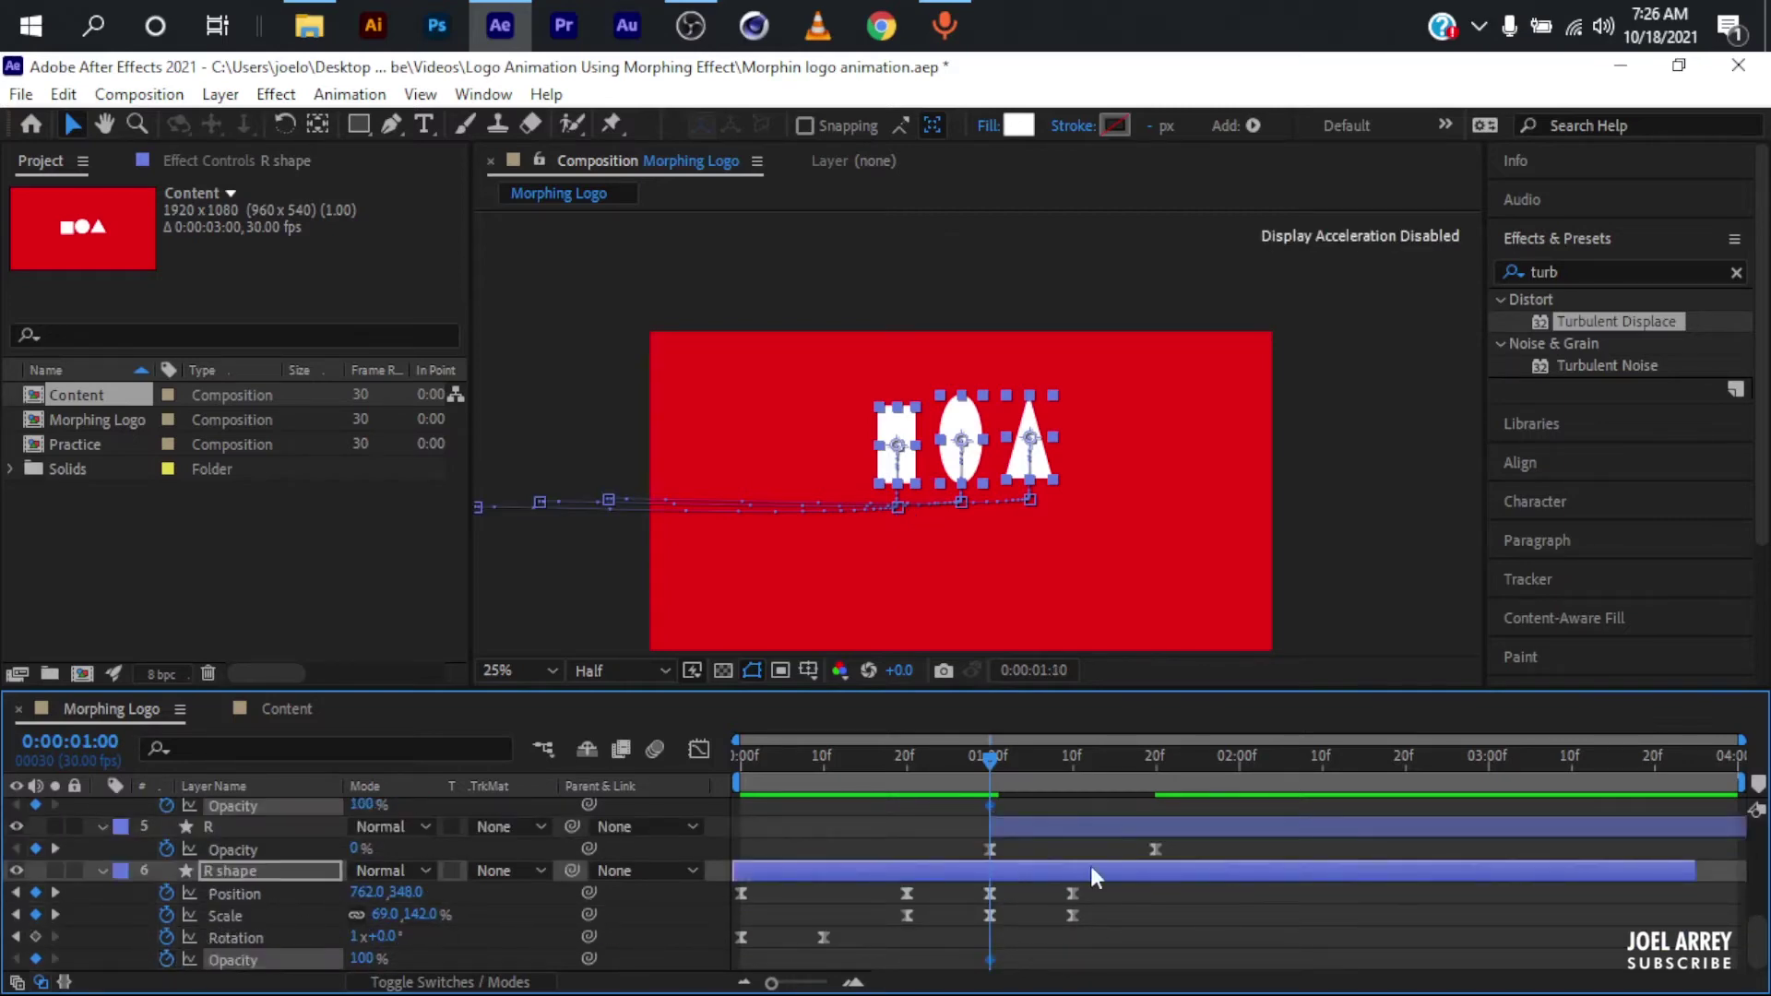
key("k")
left_click(35, 959)
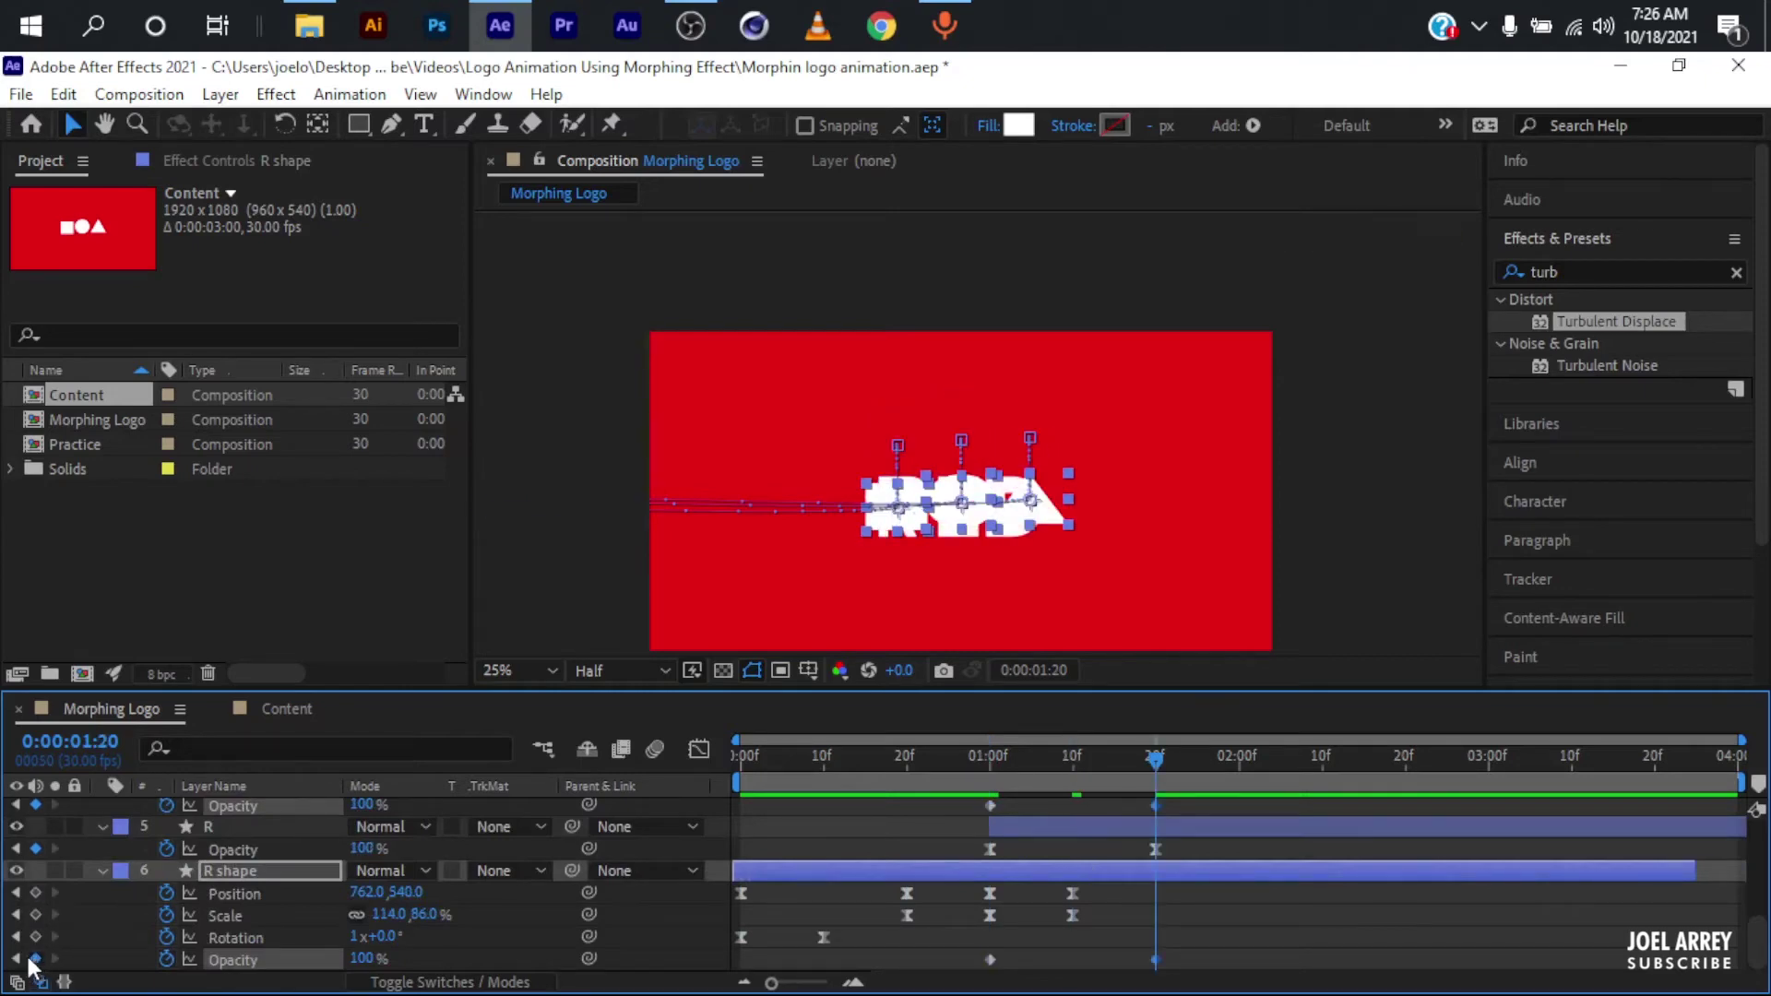
Set the Opacity of the R shape, E shape and D shape layers to 0% at 0:00:01:20
left_click(16, 959)
left_click_drag(986, 760, 1155, 760)
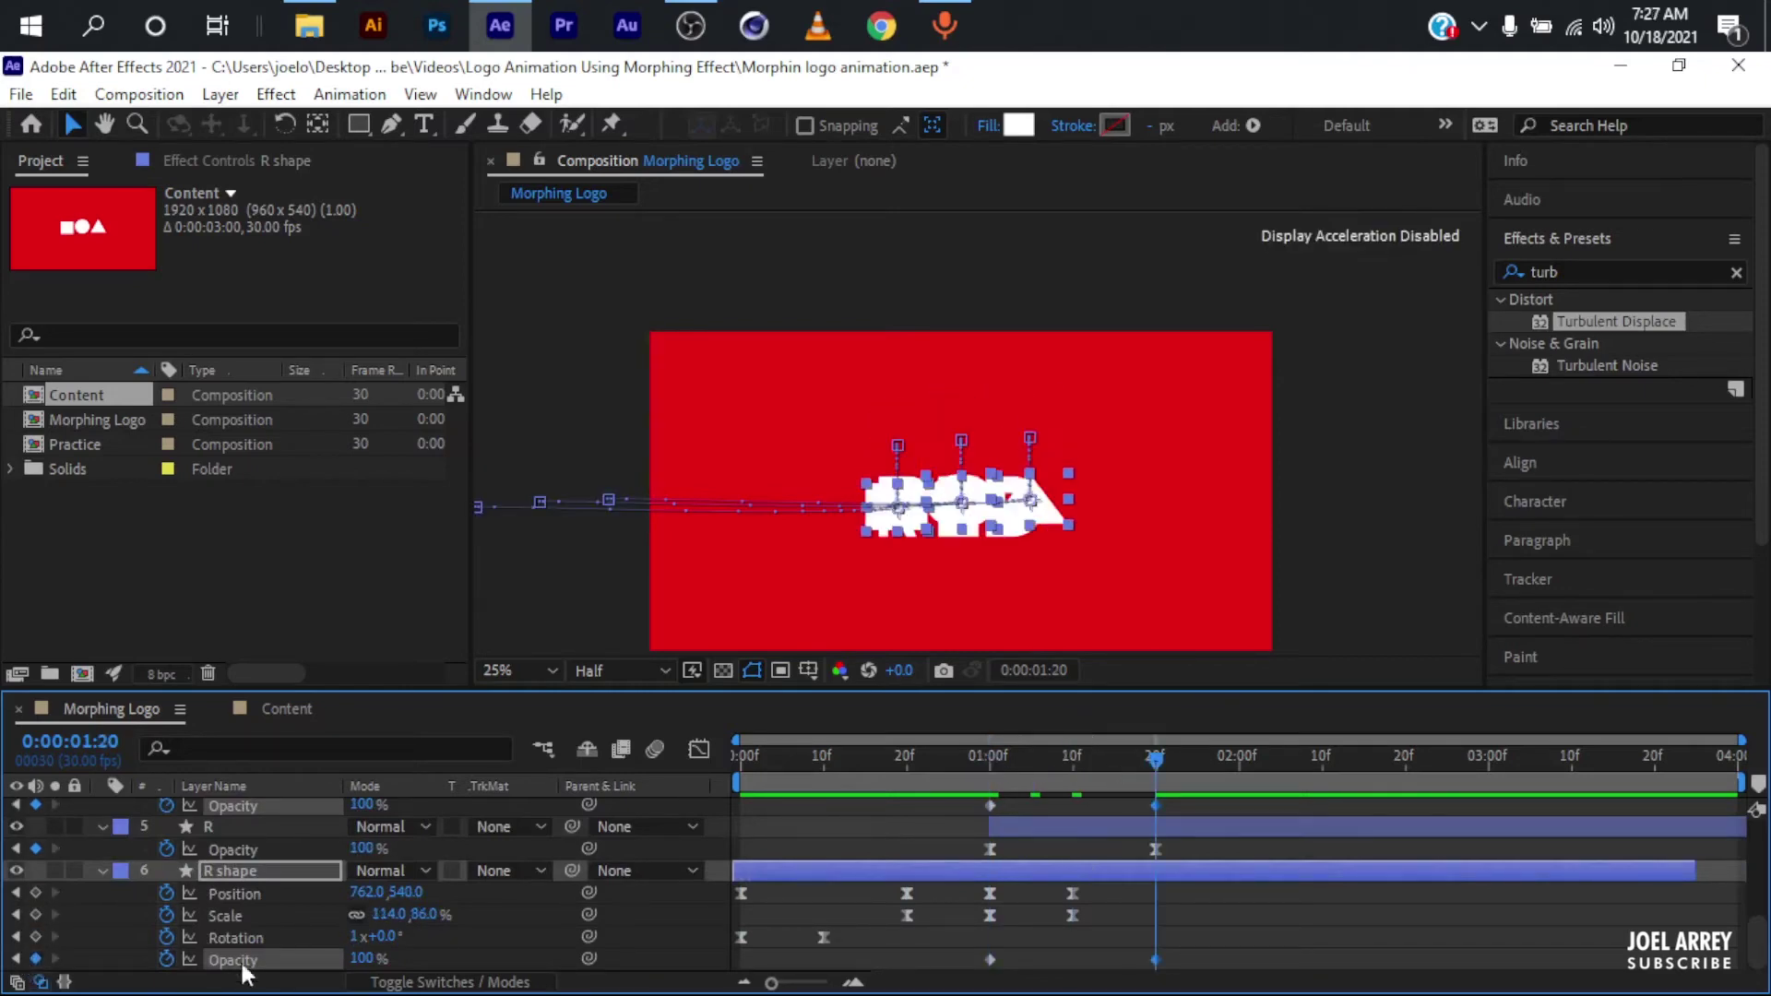
left_click_drag(365, 959, 4, 971)
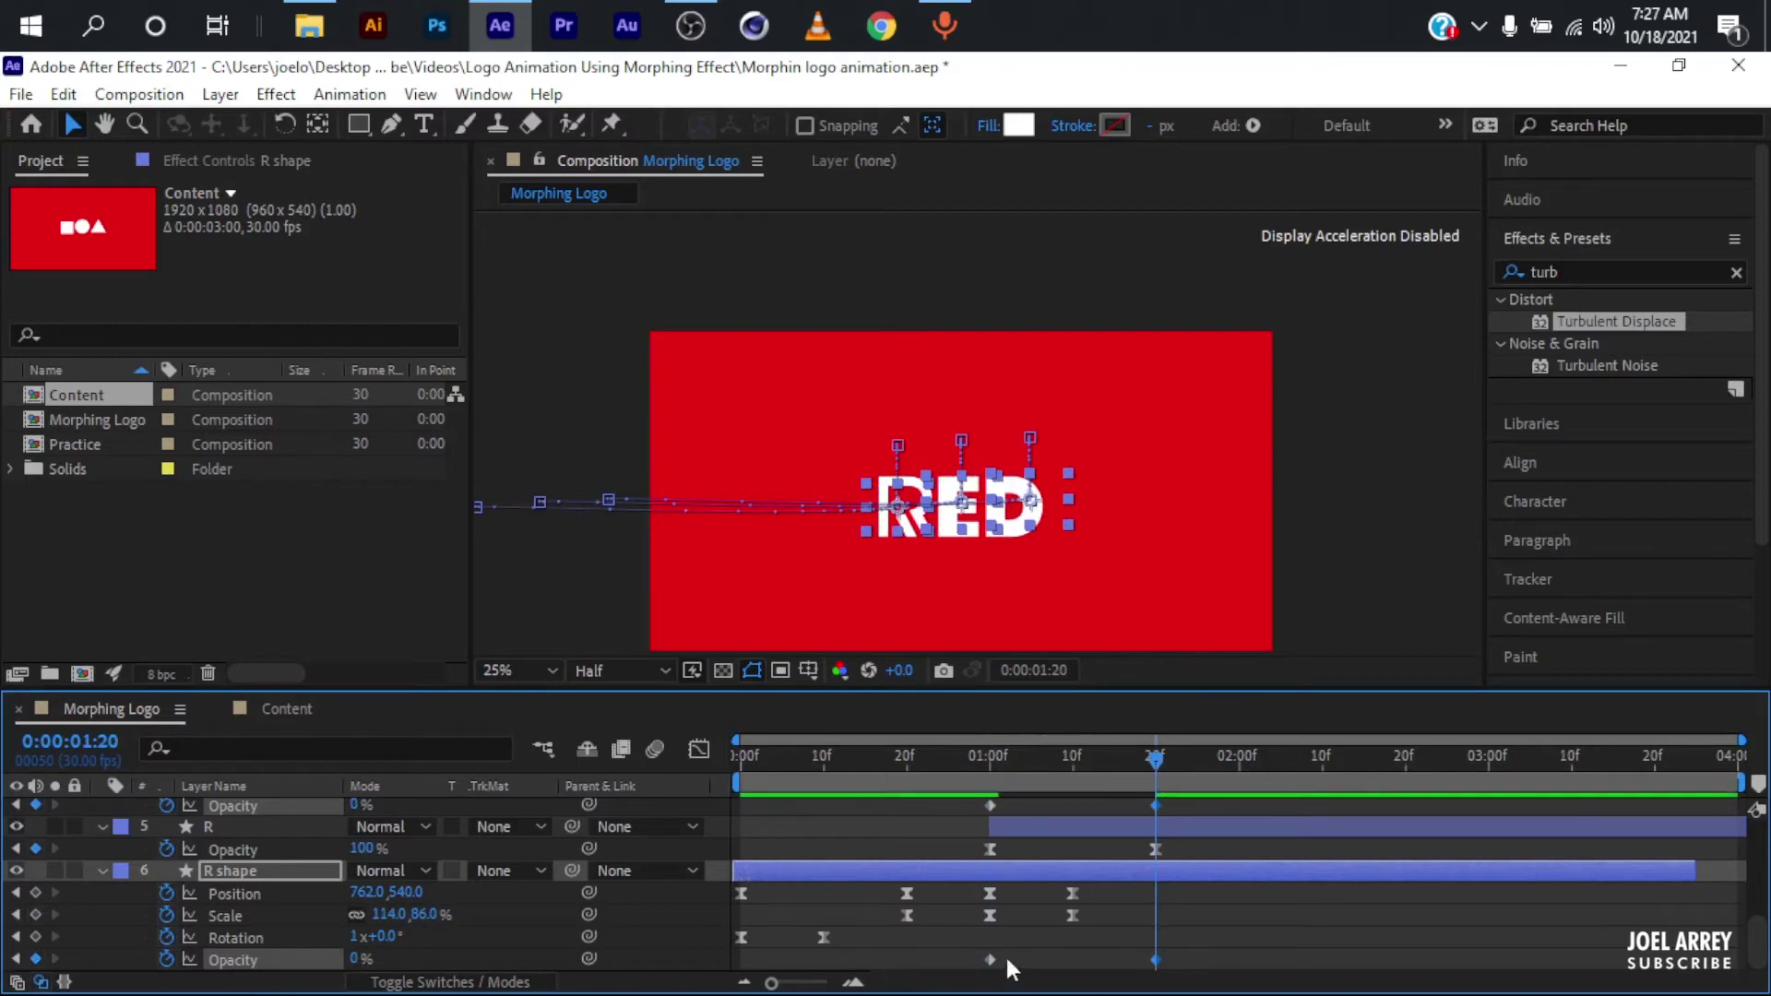
Apply Easy Ease to the shape layers' Opacity keyframes and lengthen the incoming influence in the speed graph
left_click_drag(964, 952, 1260, 965)
left_click_drag(966, 803, 1223, 812)
scroll(1223, 812, "up", 4)
left_click_drag(981, 909, 1186, 916)
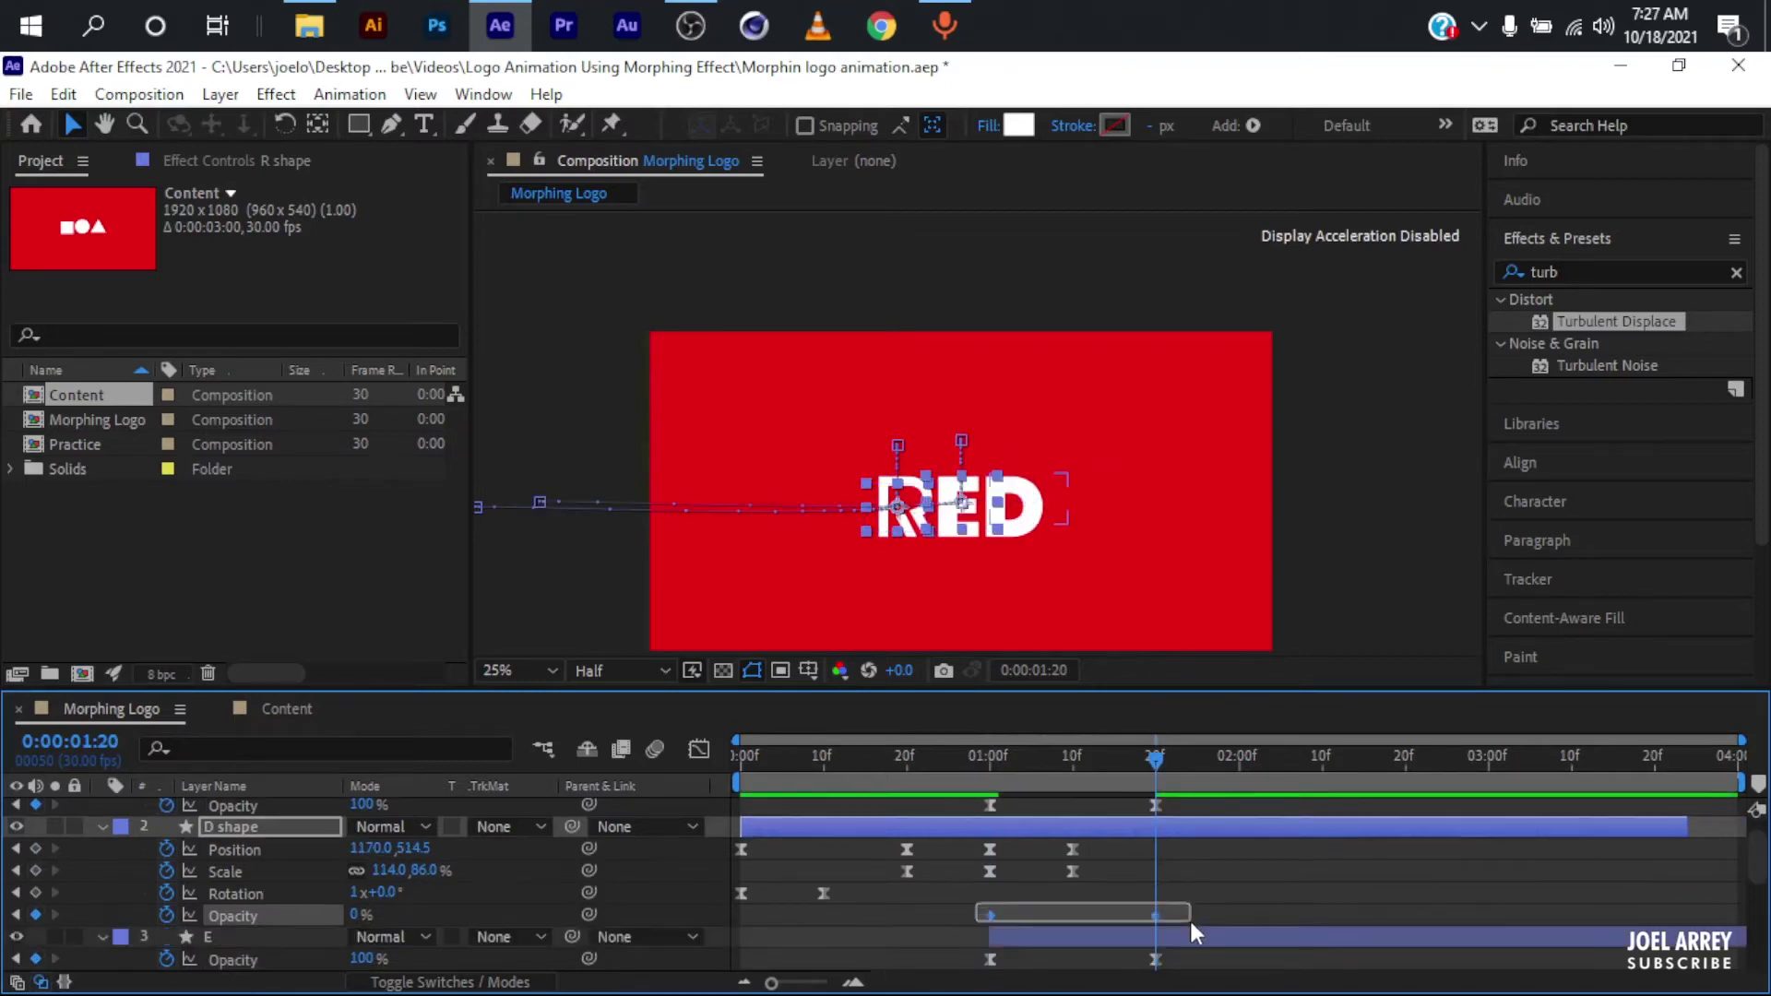
key("F9")
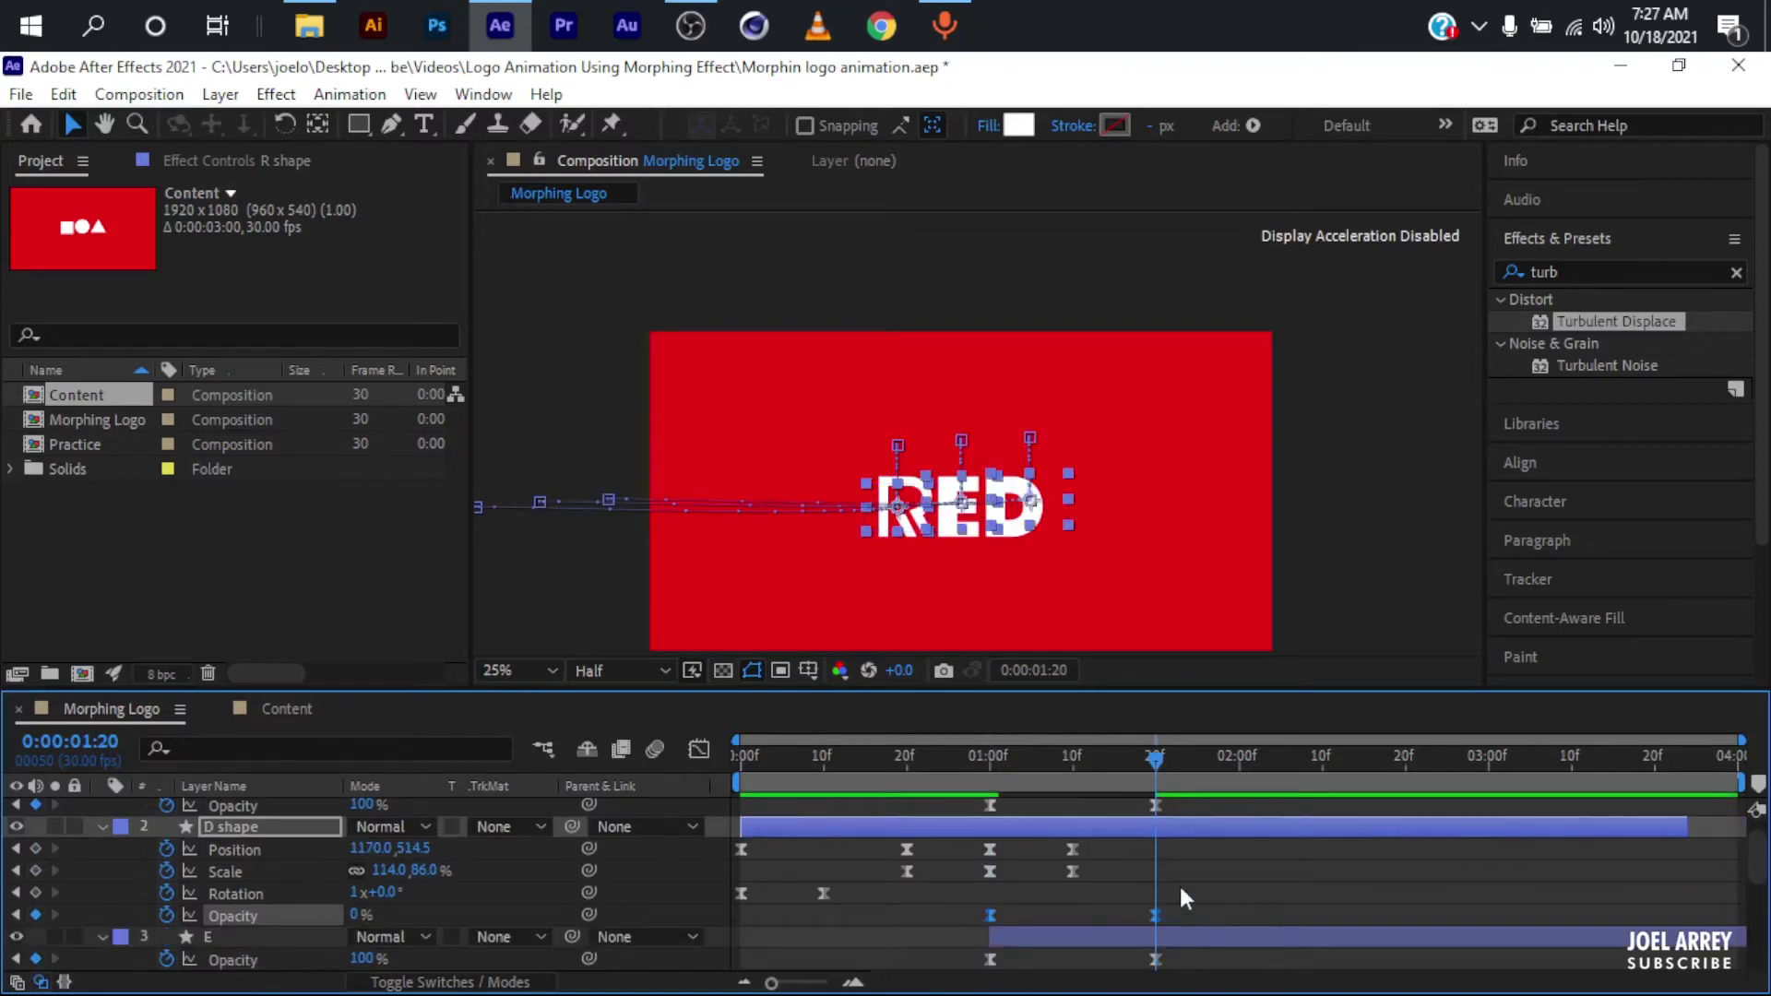
left_click(698, 749)
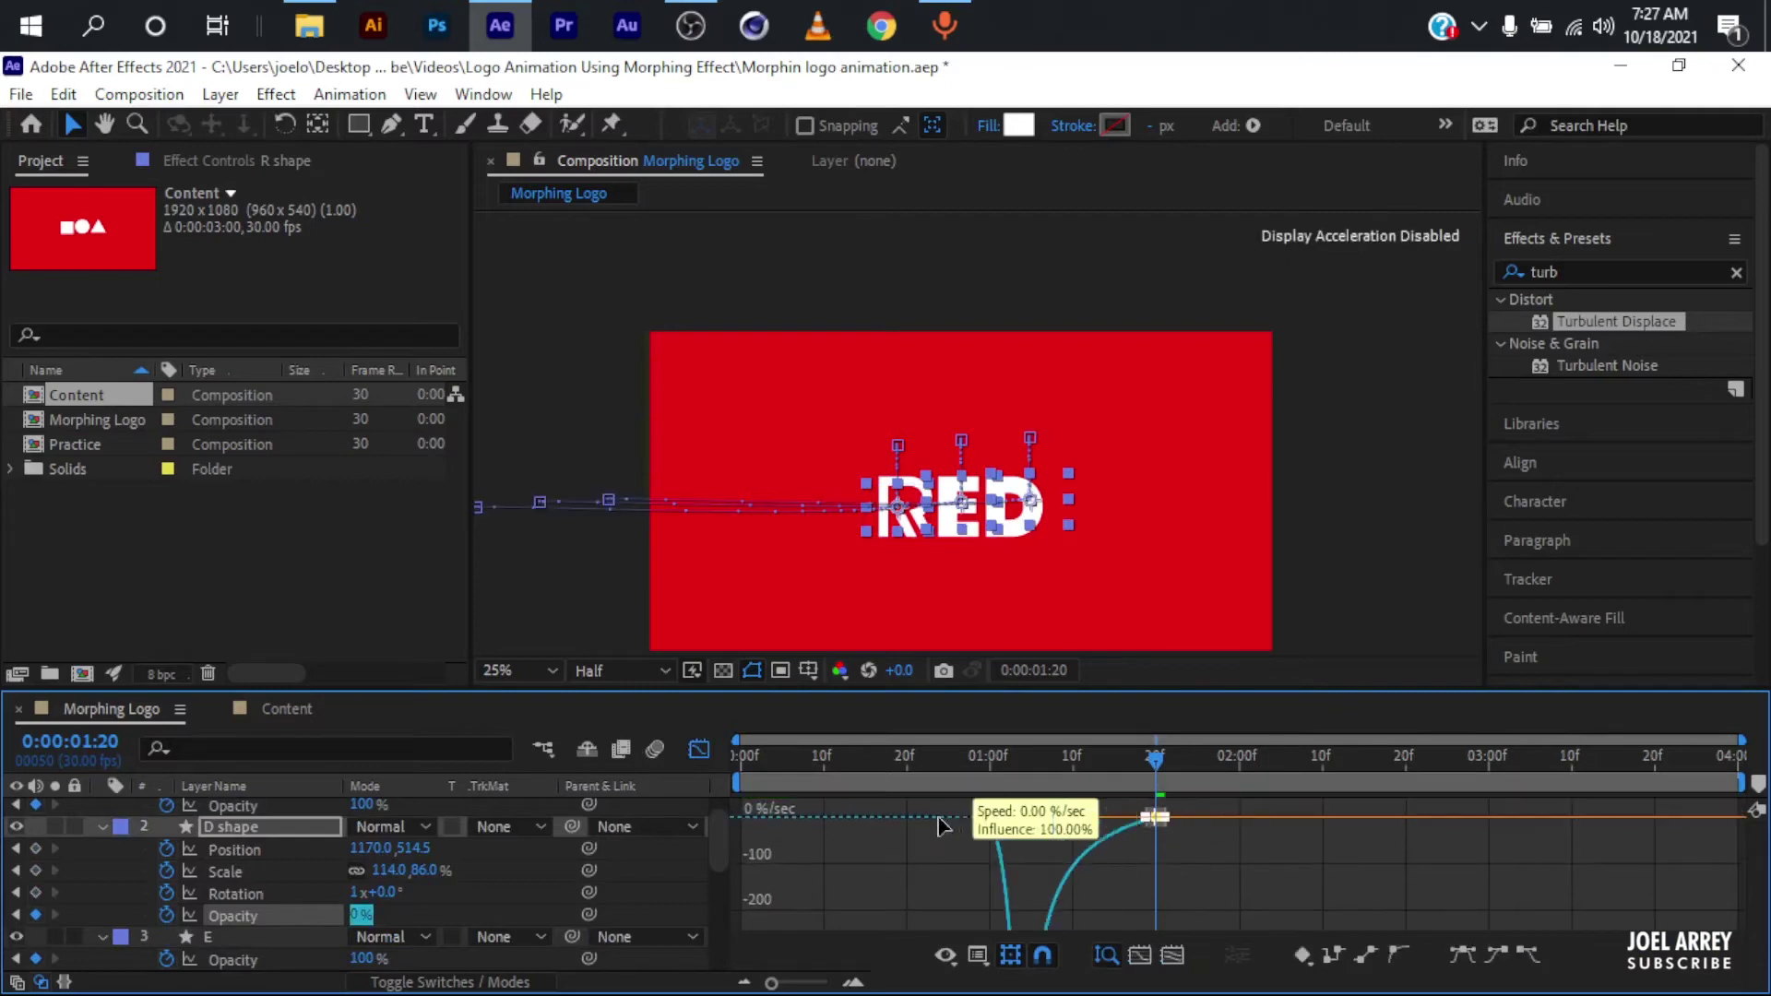
key("shift+F3")
Preview the crossfade from the shapes to the letters, starting from 0:00:00:22, and check the frames up to 0:00:01:10
left_click(923, 760)
key("space")
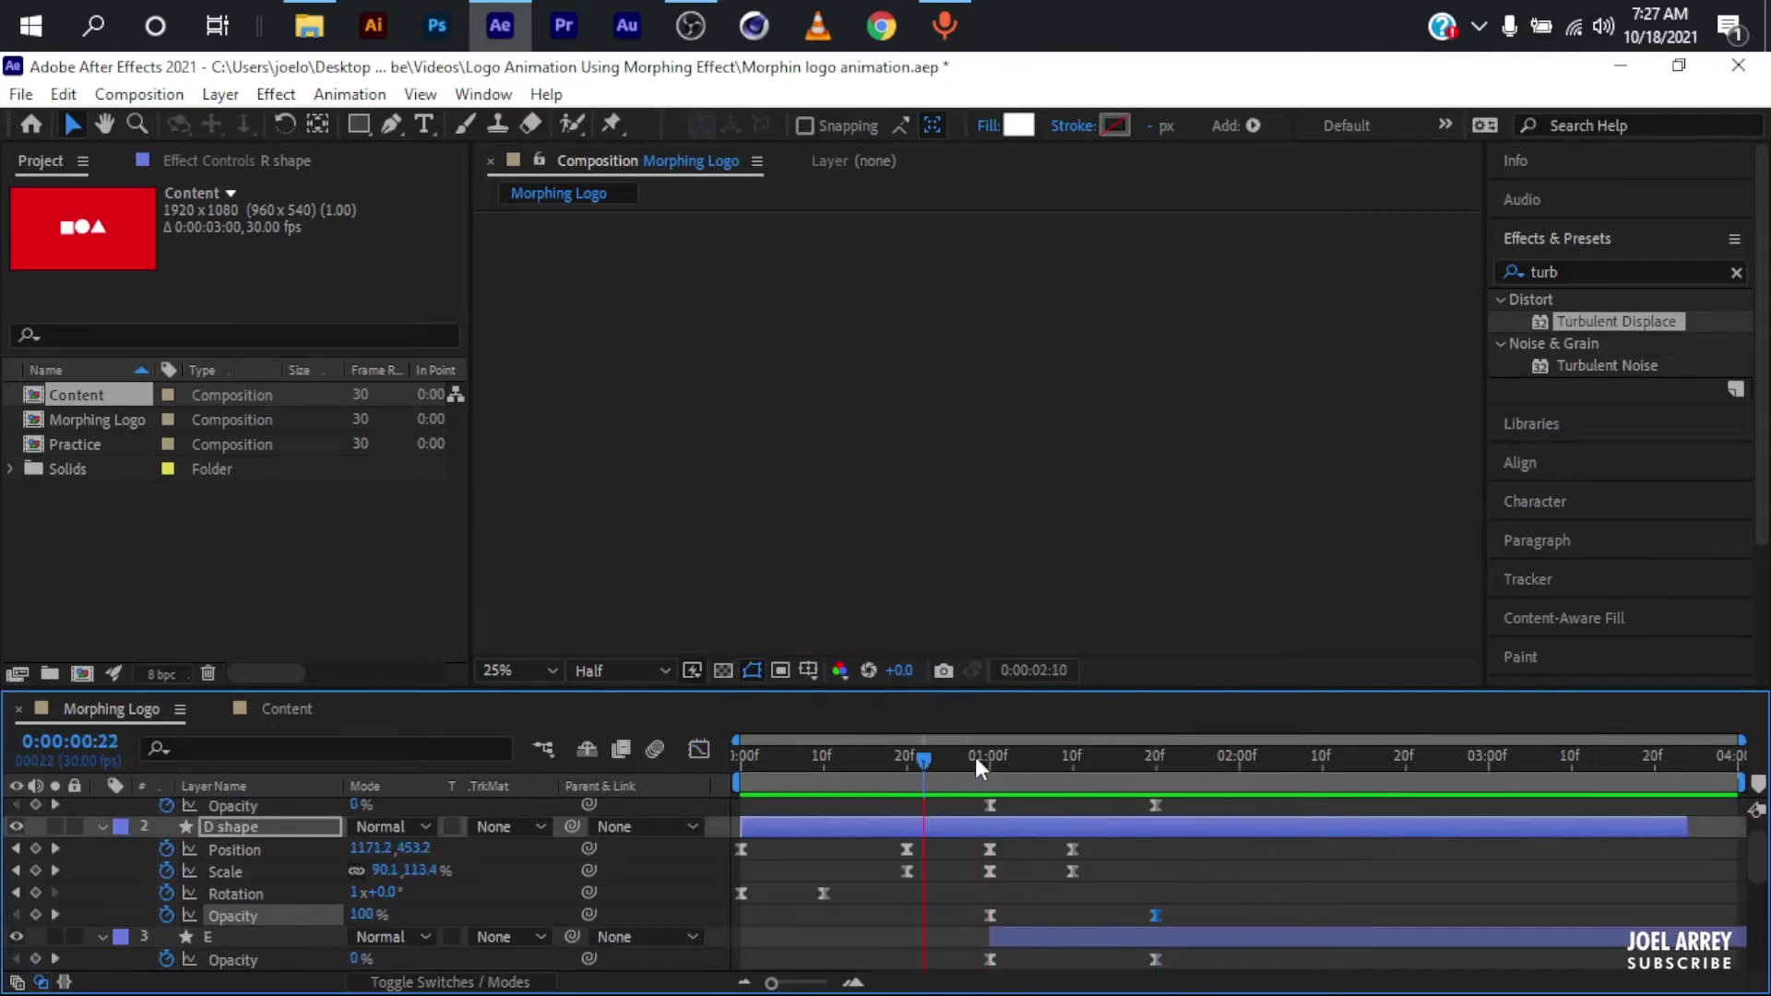
left_click(987, 757)
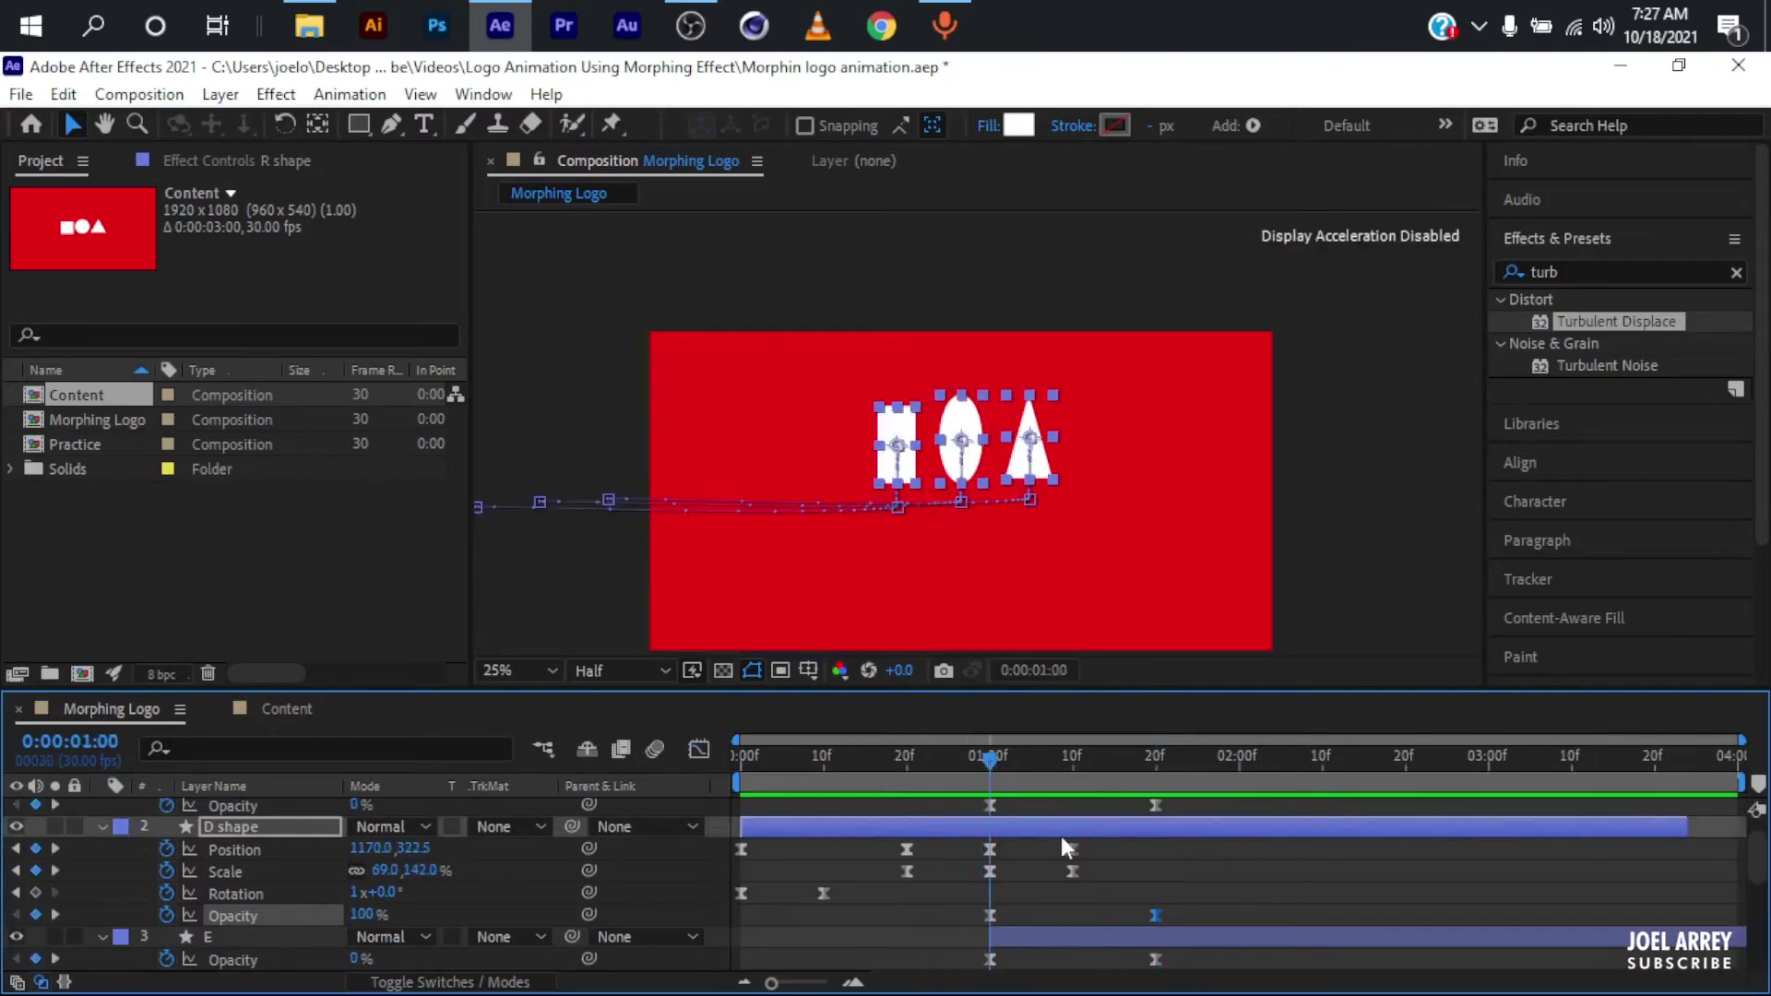
scroll(988, 761, "up", 1)
left_click_drag(988, 761, 1069, 774)
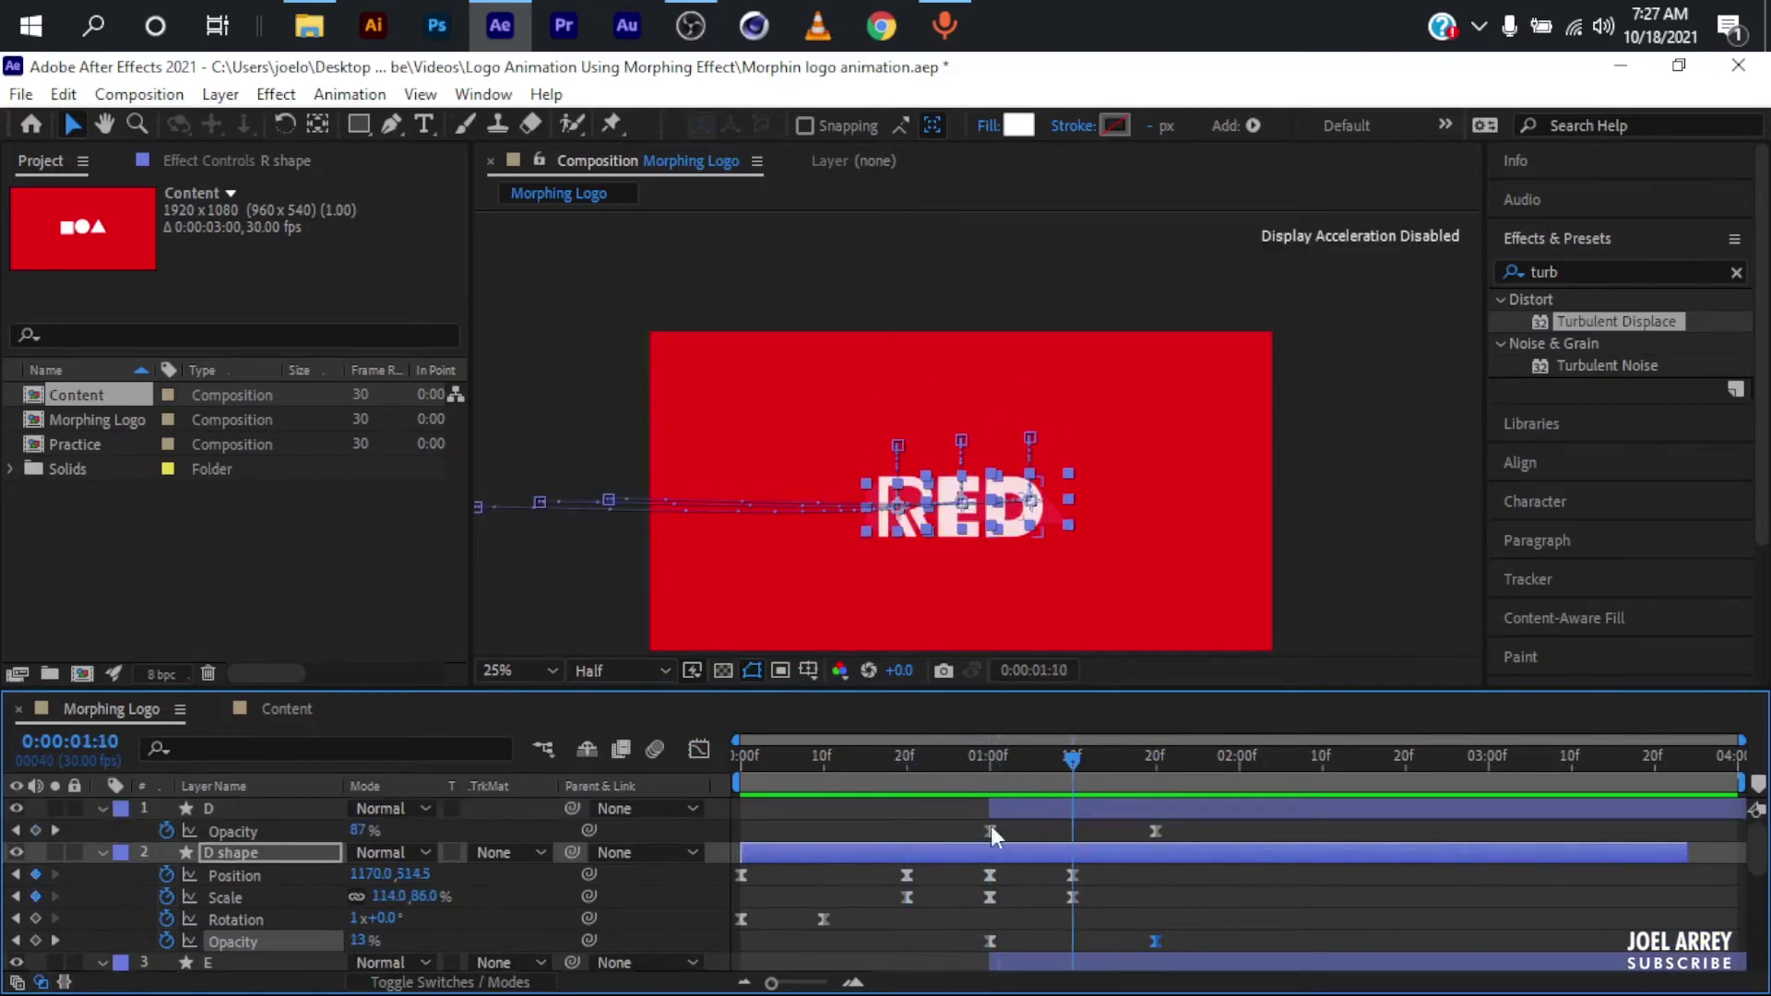
Deselect all layers and add an adjustment layer above them in the Morphing Logo composition
left_click(1131, 848)
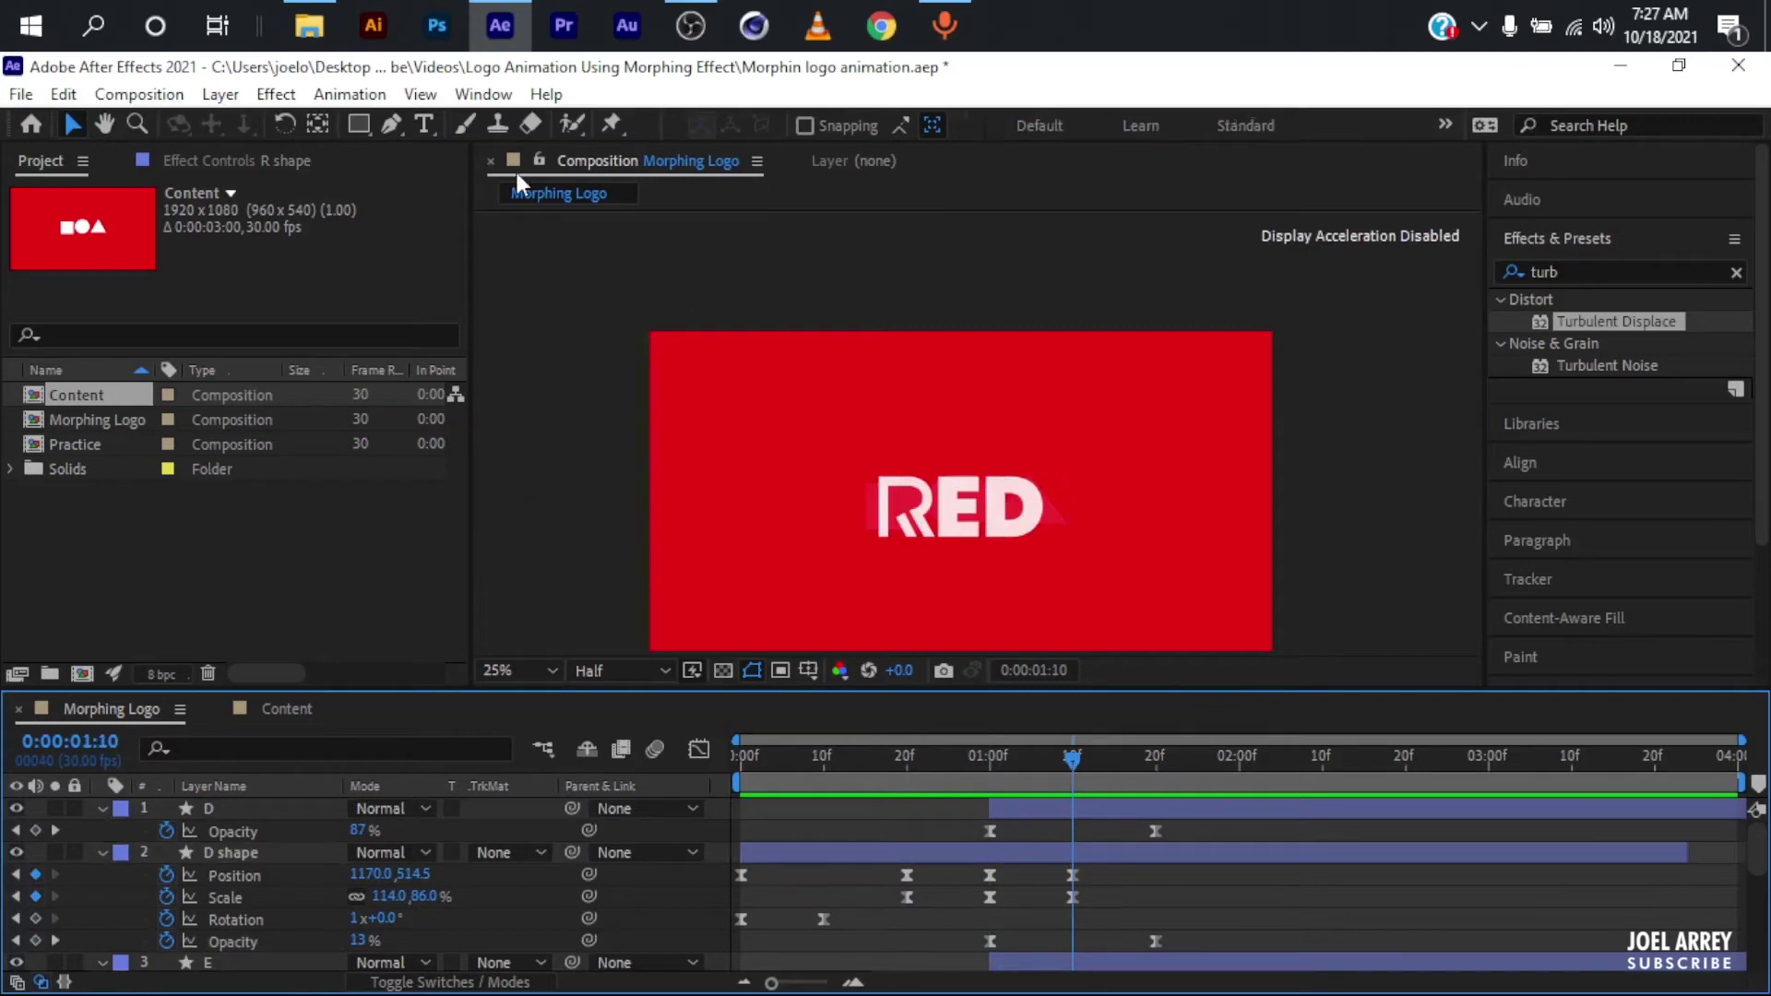
left_click(241, 96)
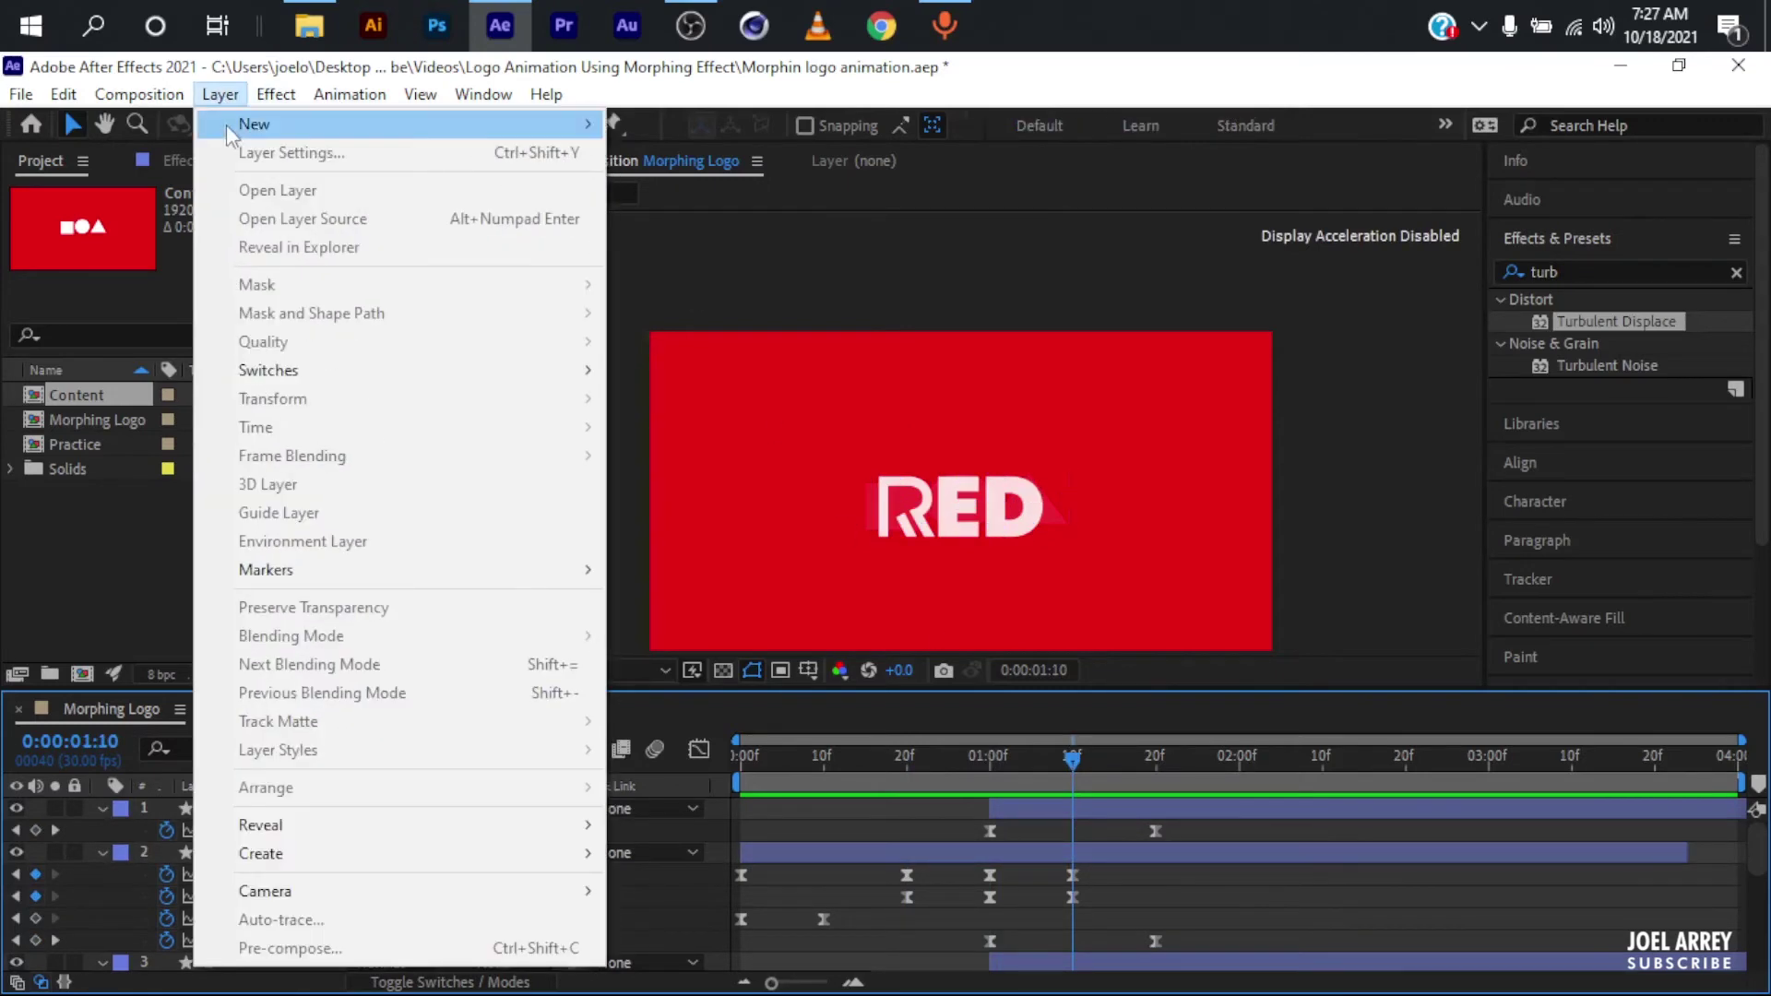
mouse_move(565, 134)
left_click(703, 295)
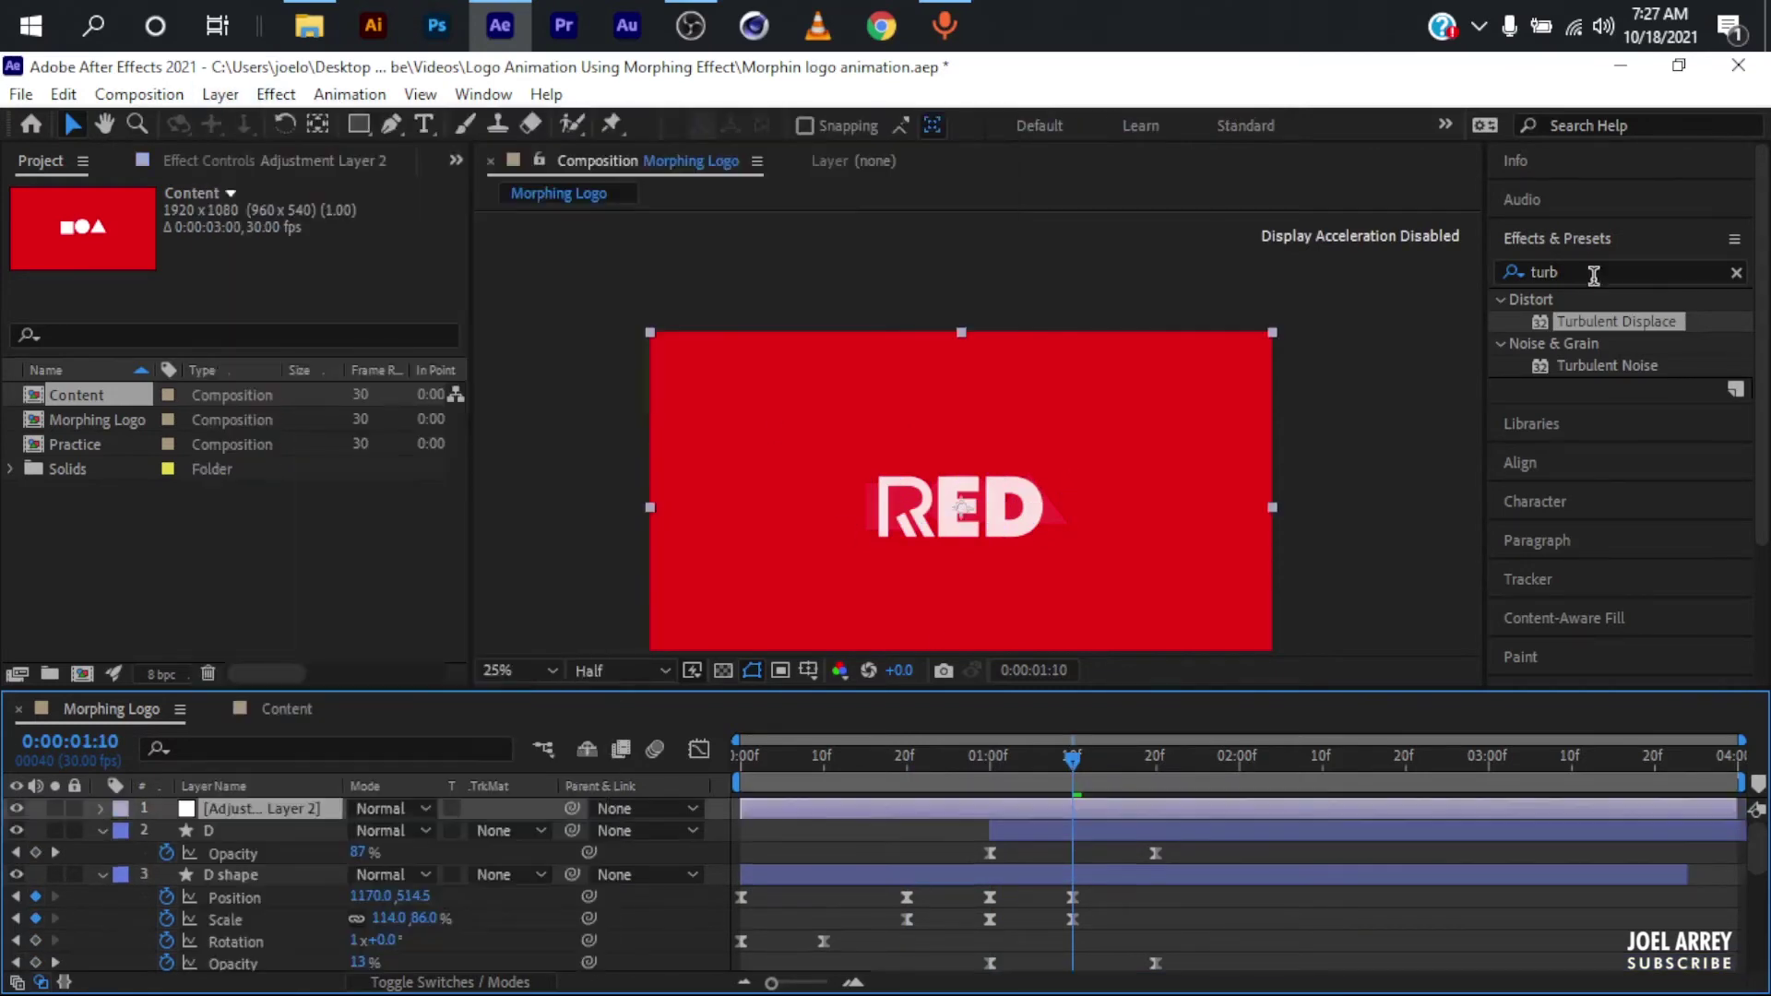
Apply the Gaussian Blur and Levels effects to the adjustment layer
left_click_drag(1584, 272, 1471, 271)
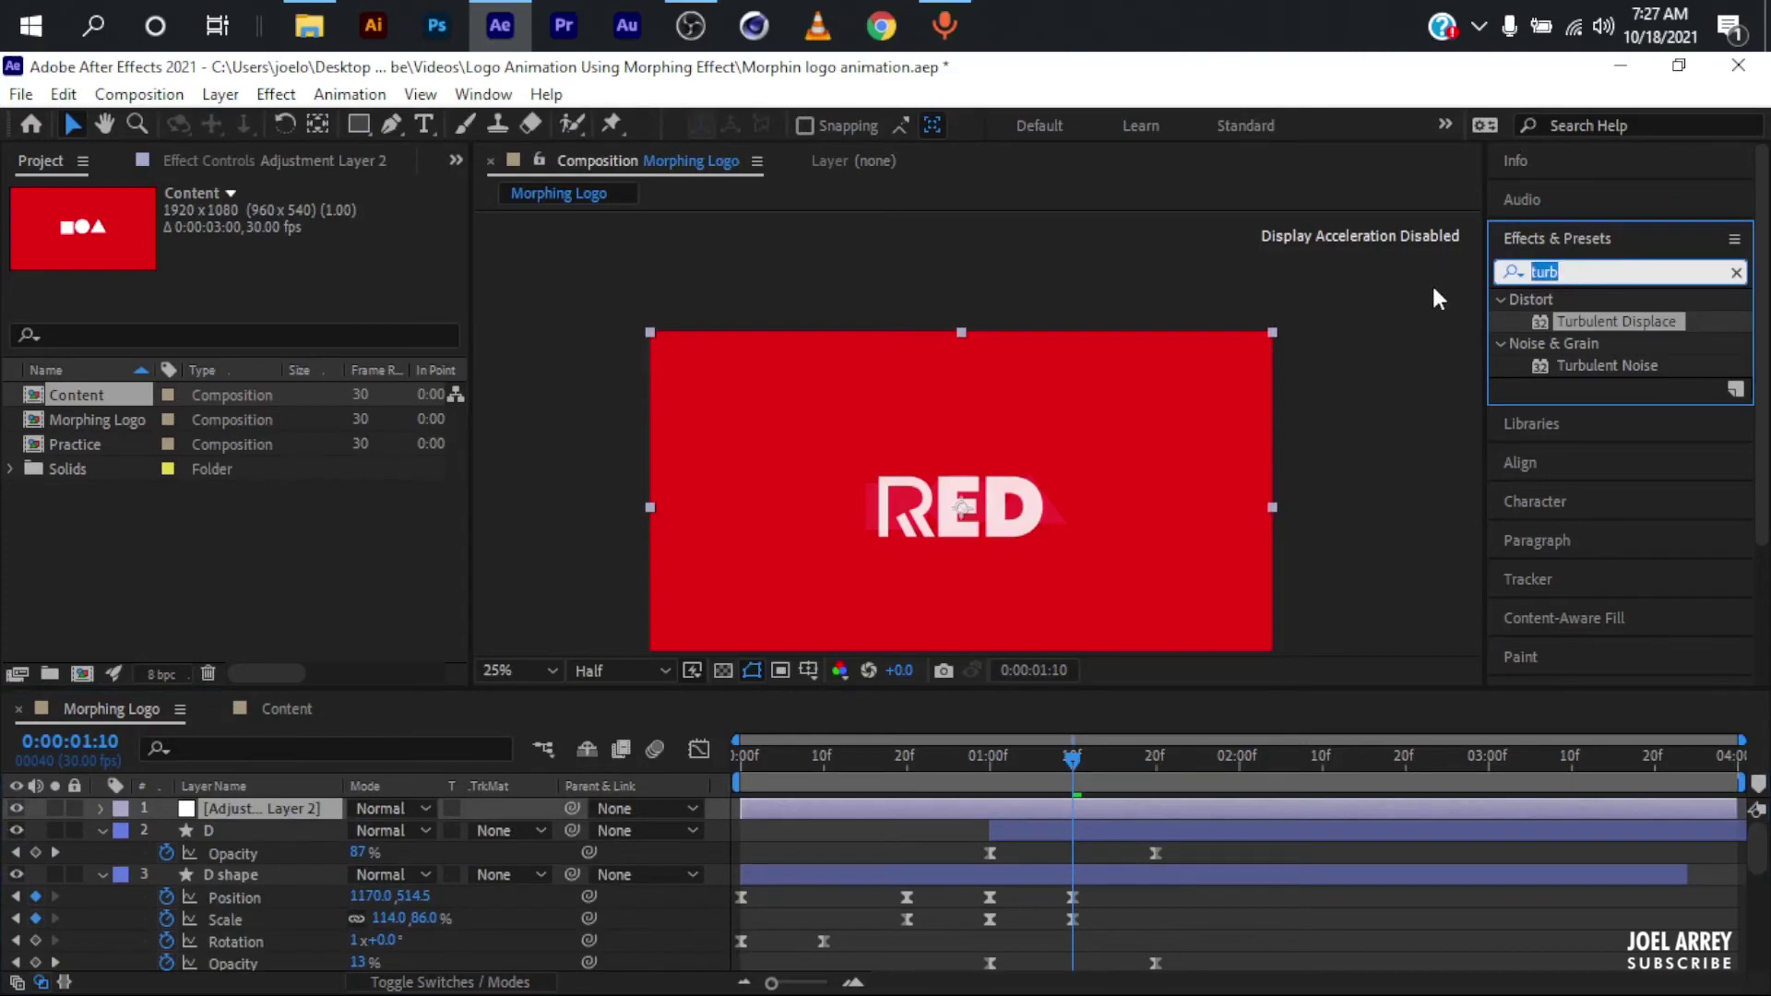
type("gau")
left_click_drag(1600, 321, 747, 522)
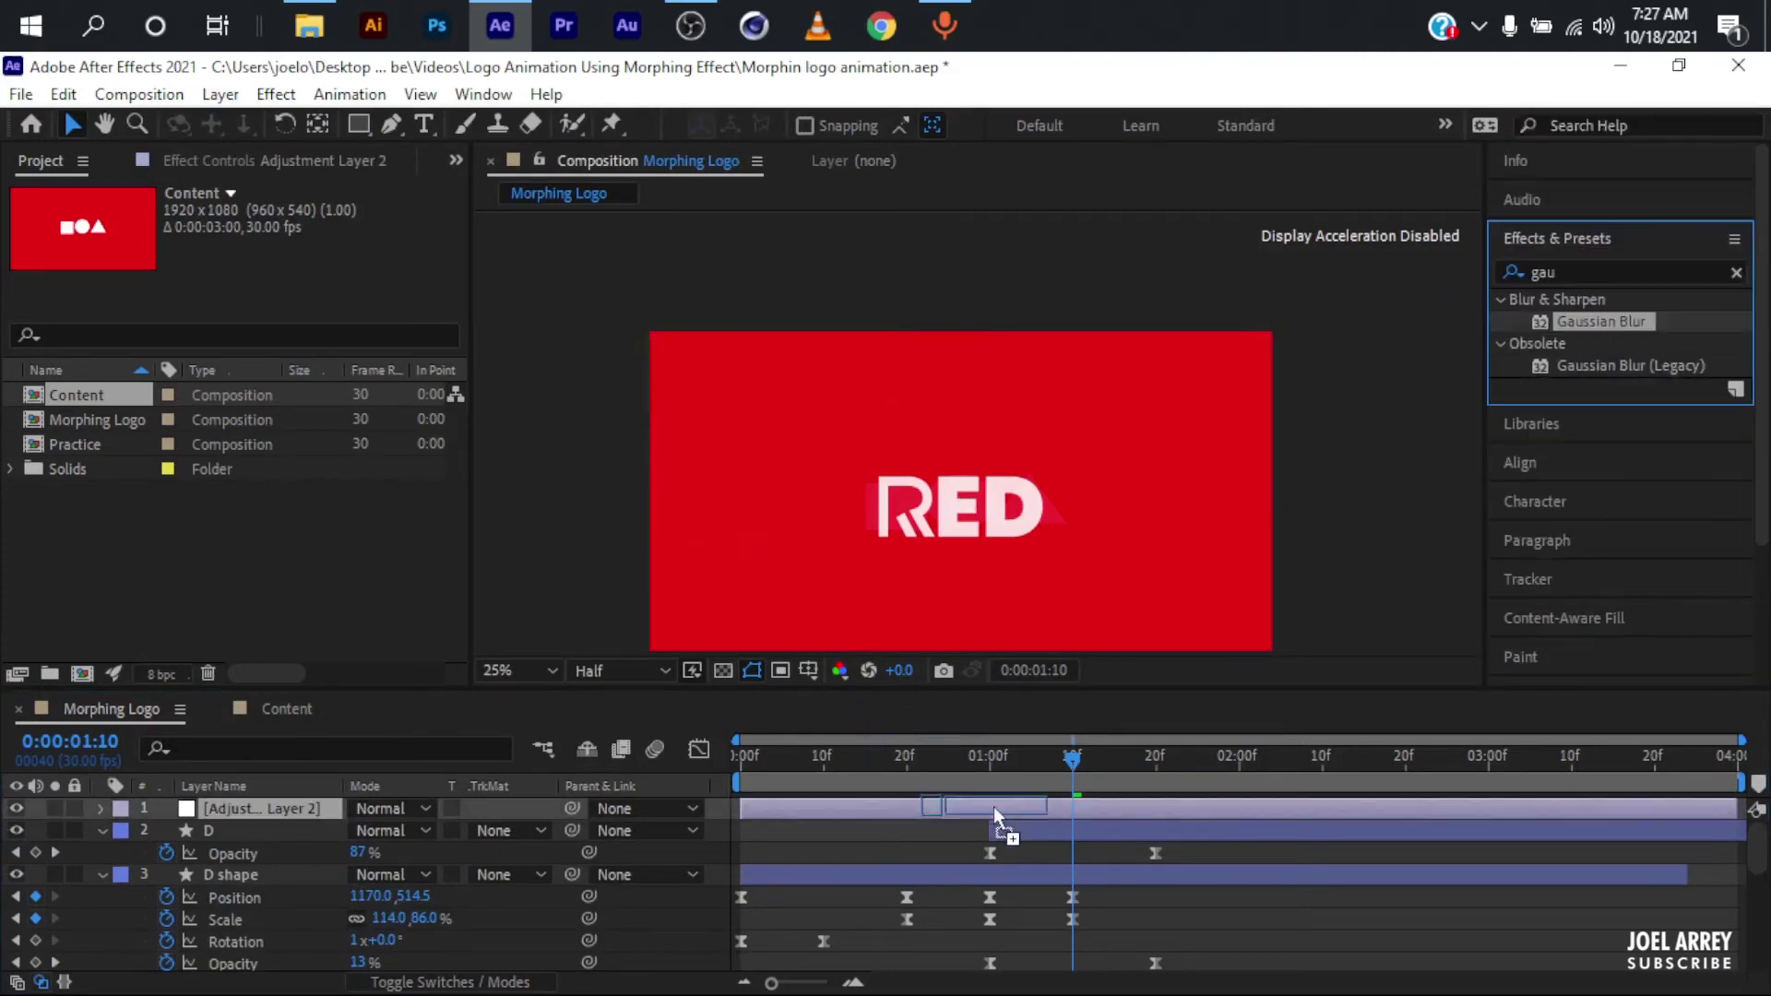
left_click(1016, 809)
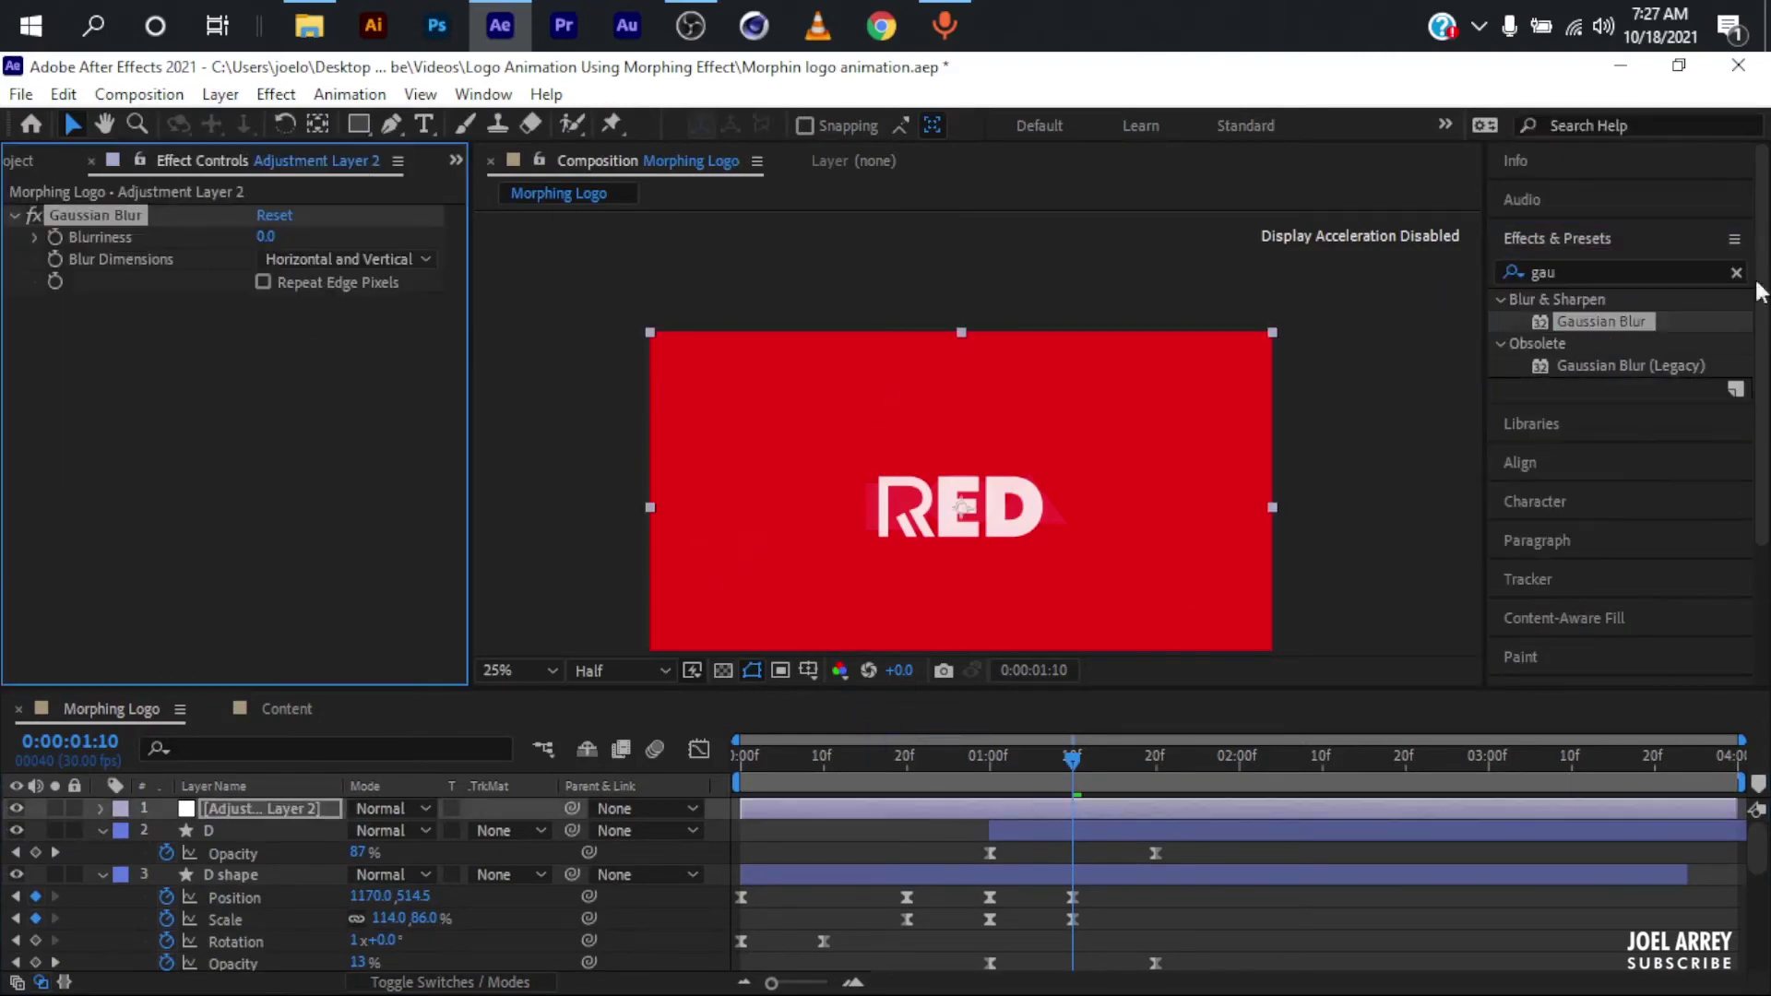
left_click_drag(1660, 271, 1480, 268)
type("level")
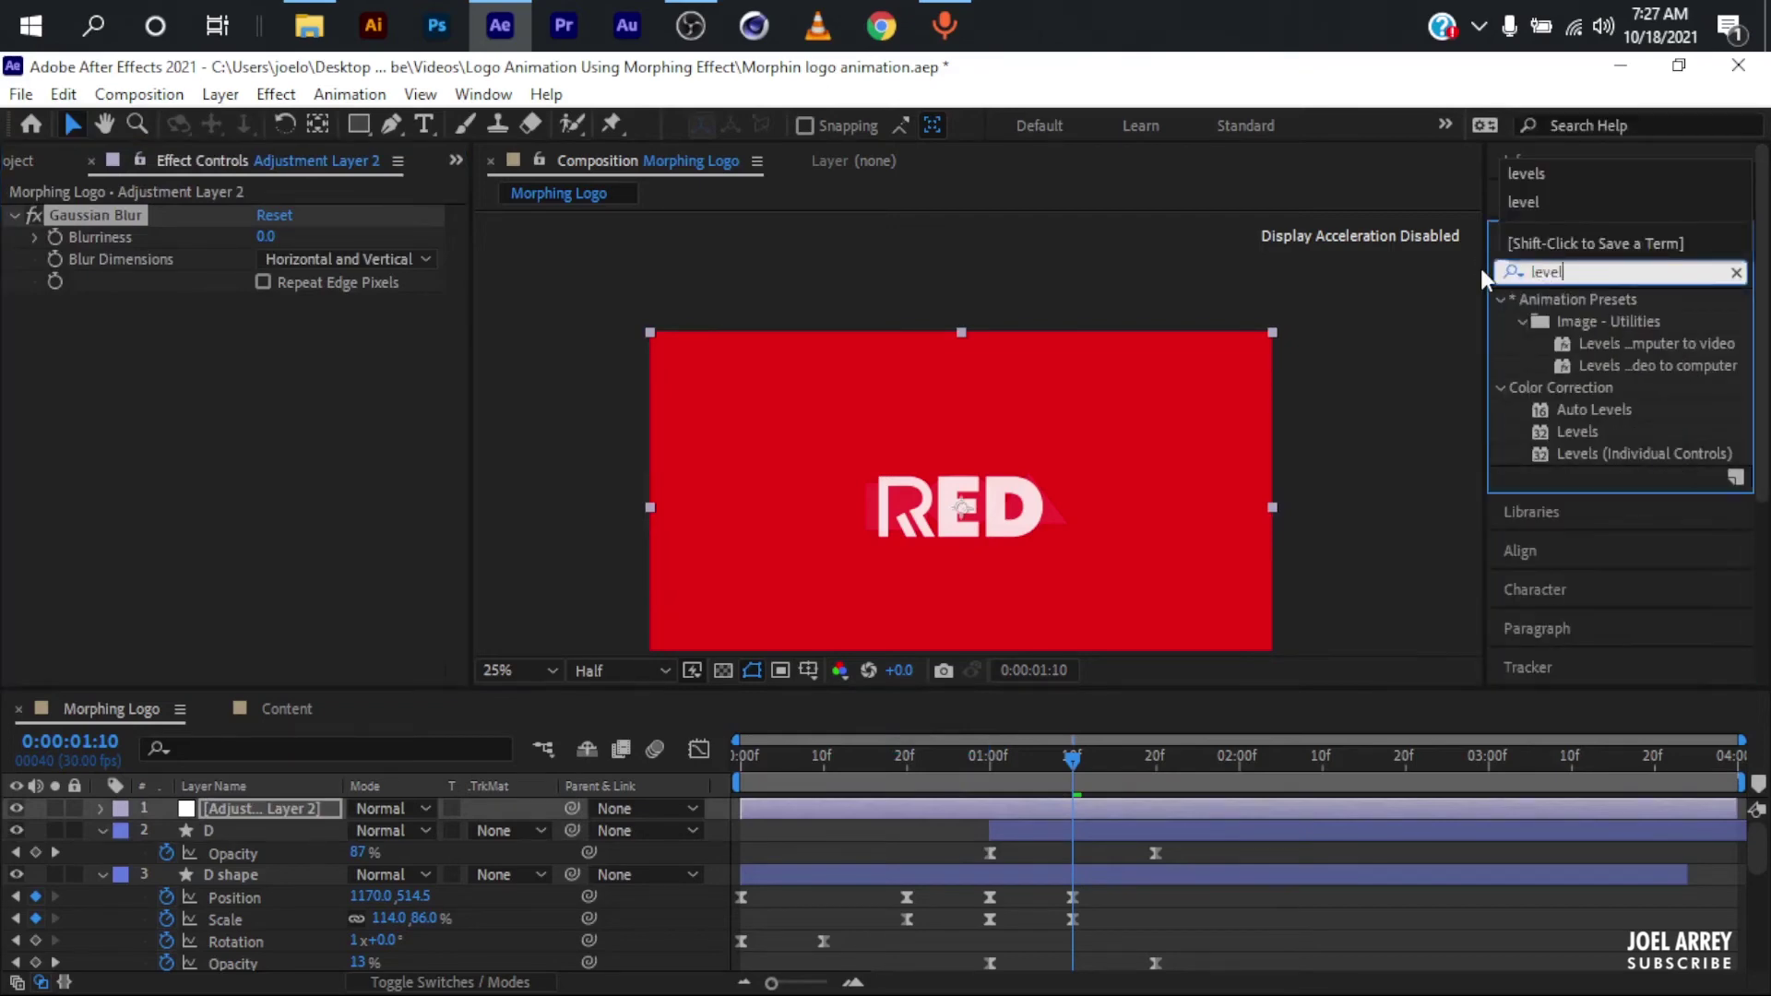
left_click_drag(1572, 432, 990, 760)
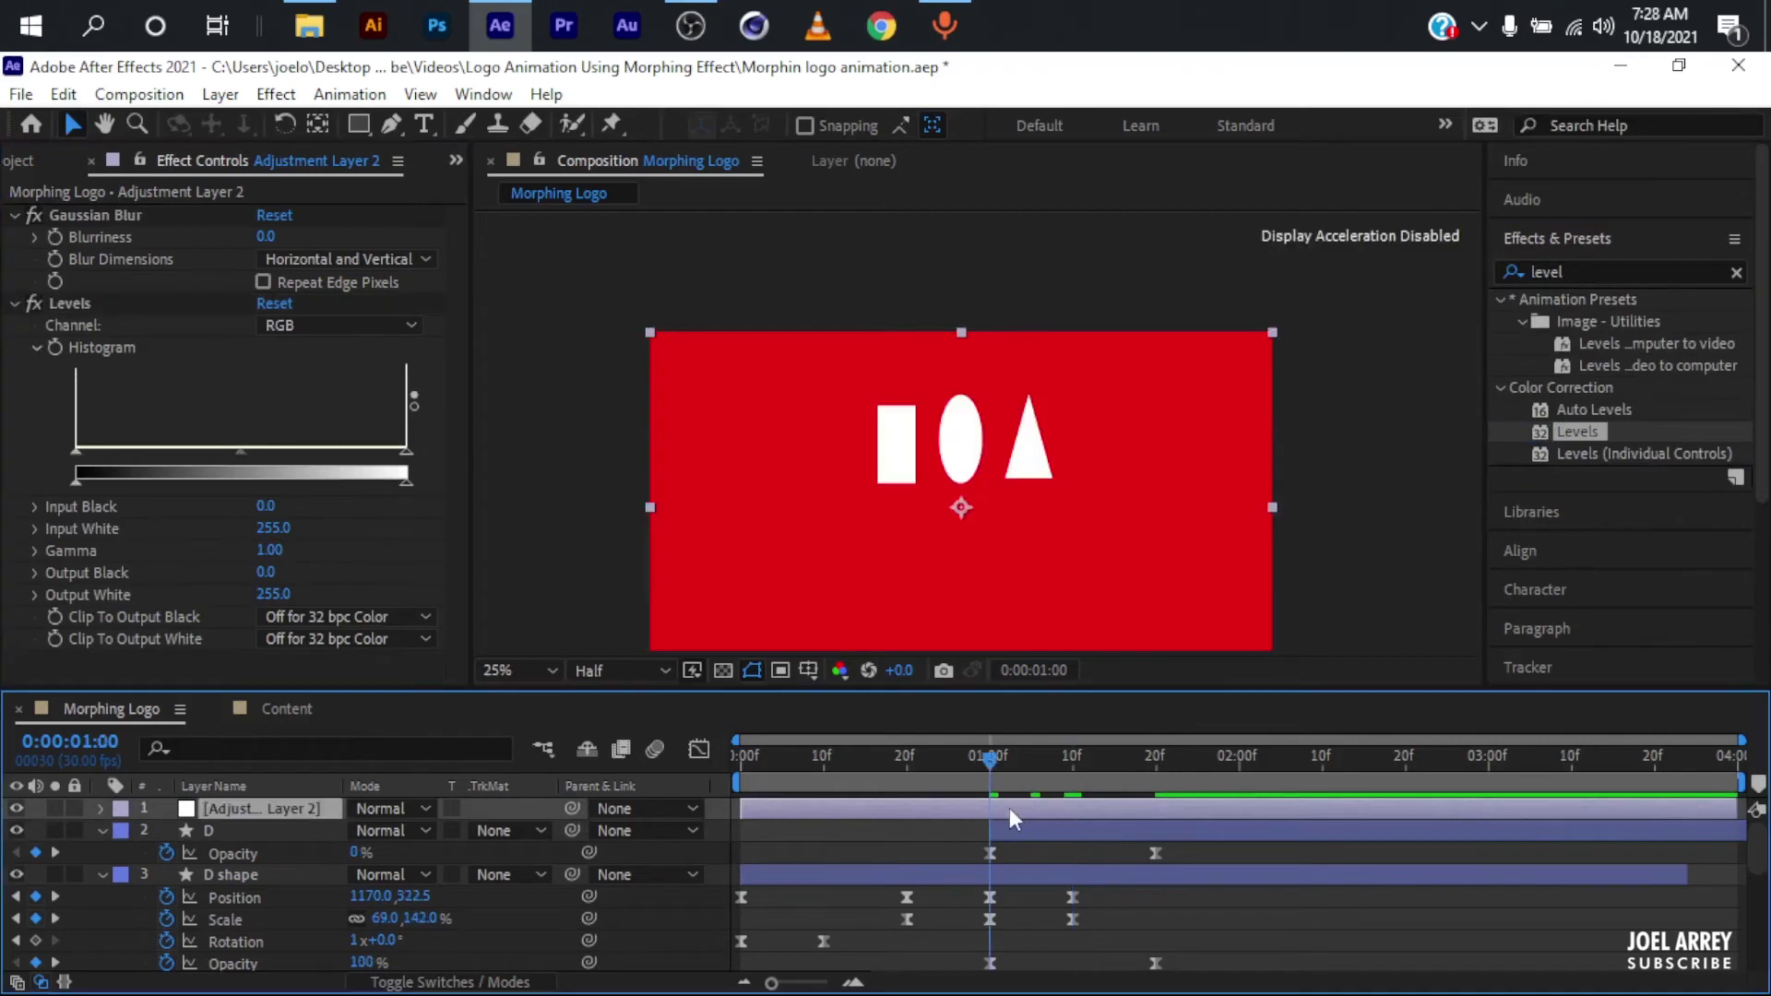
Keyframe the adjustment layer's Gaussian Blur Blurriness at 0 on 0:00:01:00, 100 on 0:00:01:10 and 0 on 0:00:01:20
left_click(106, 215)
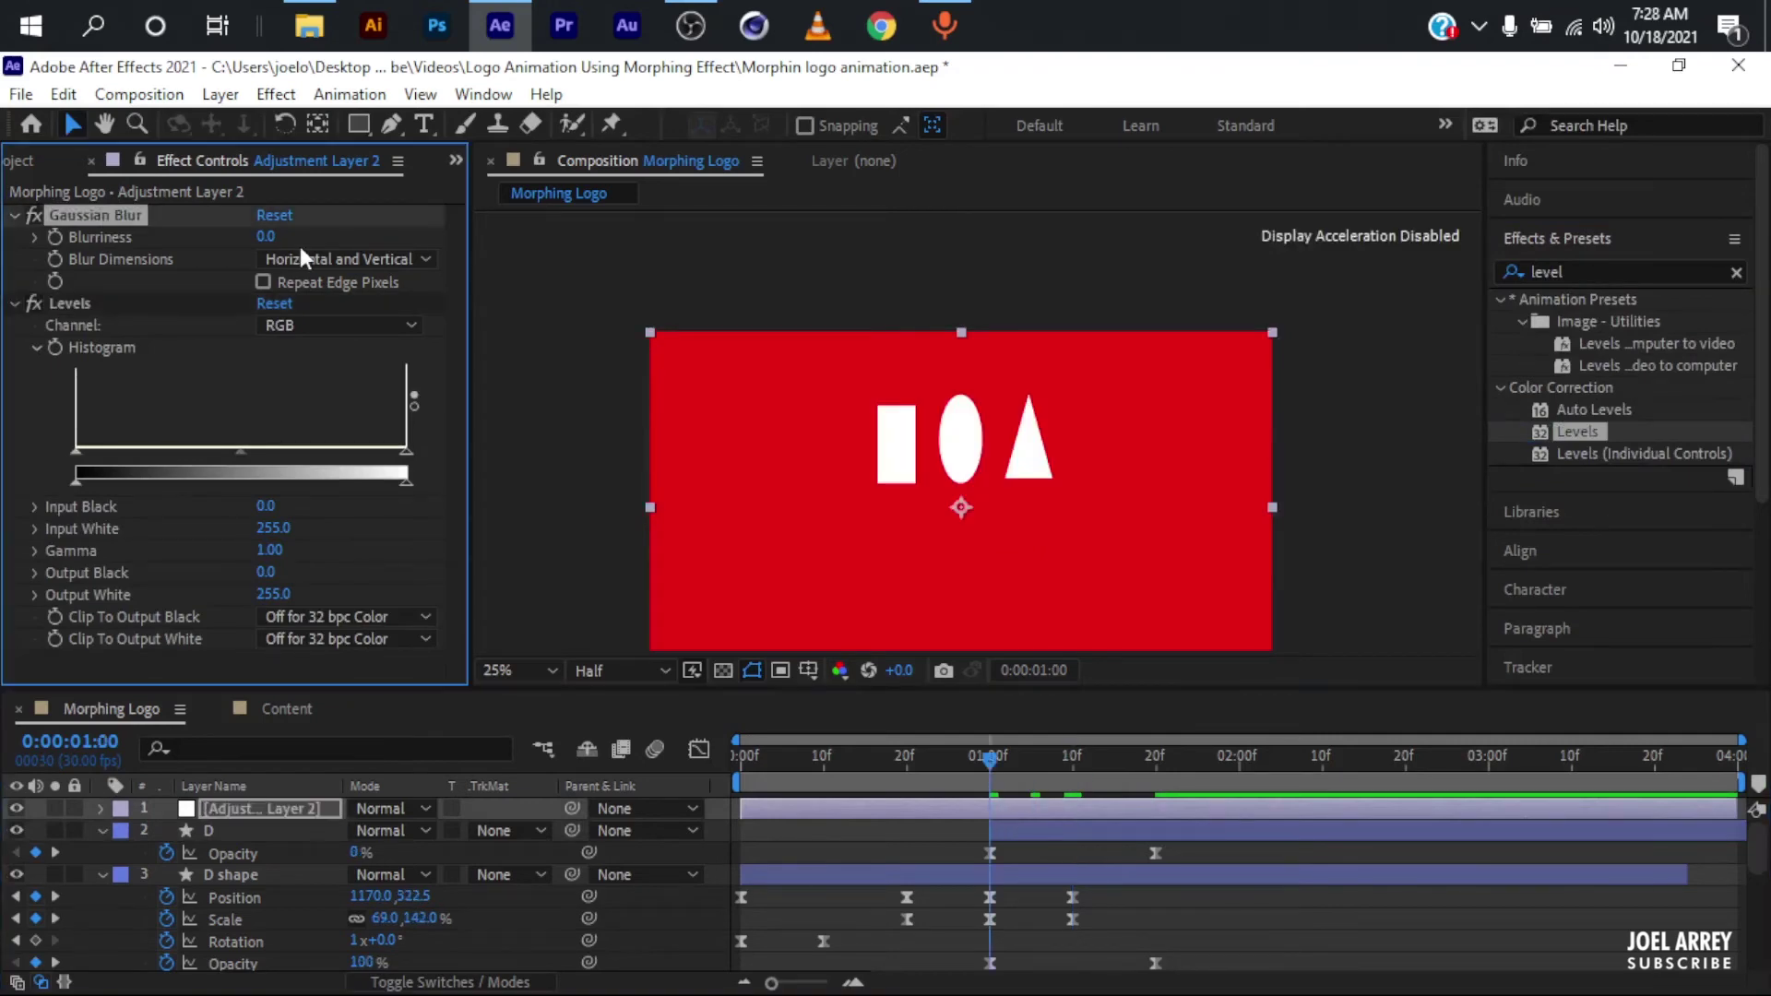
left_click(54, 237)
key("u")
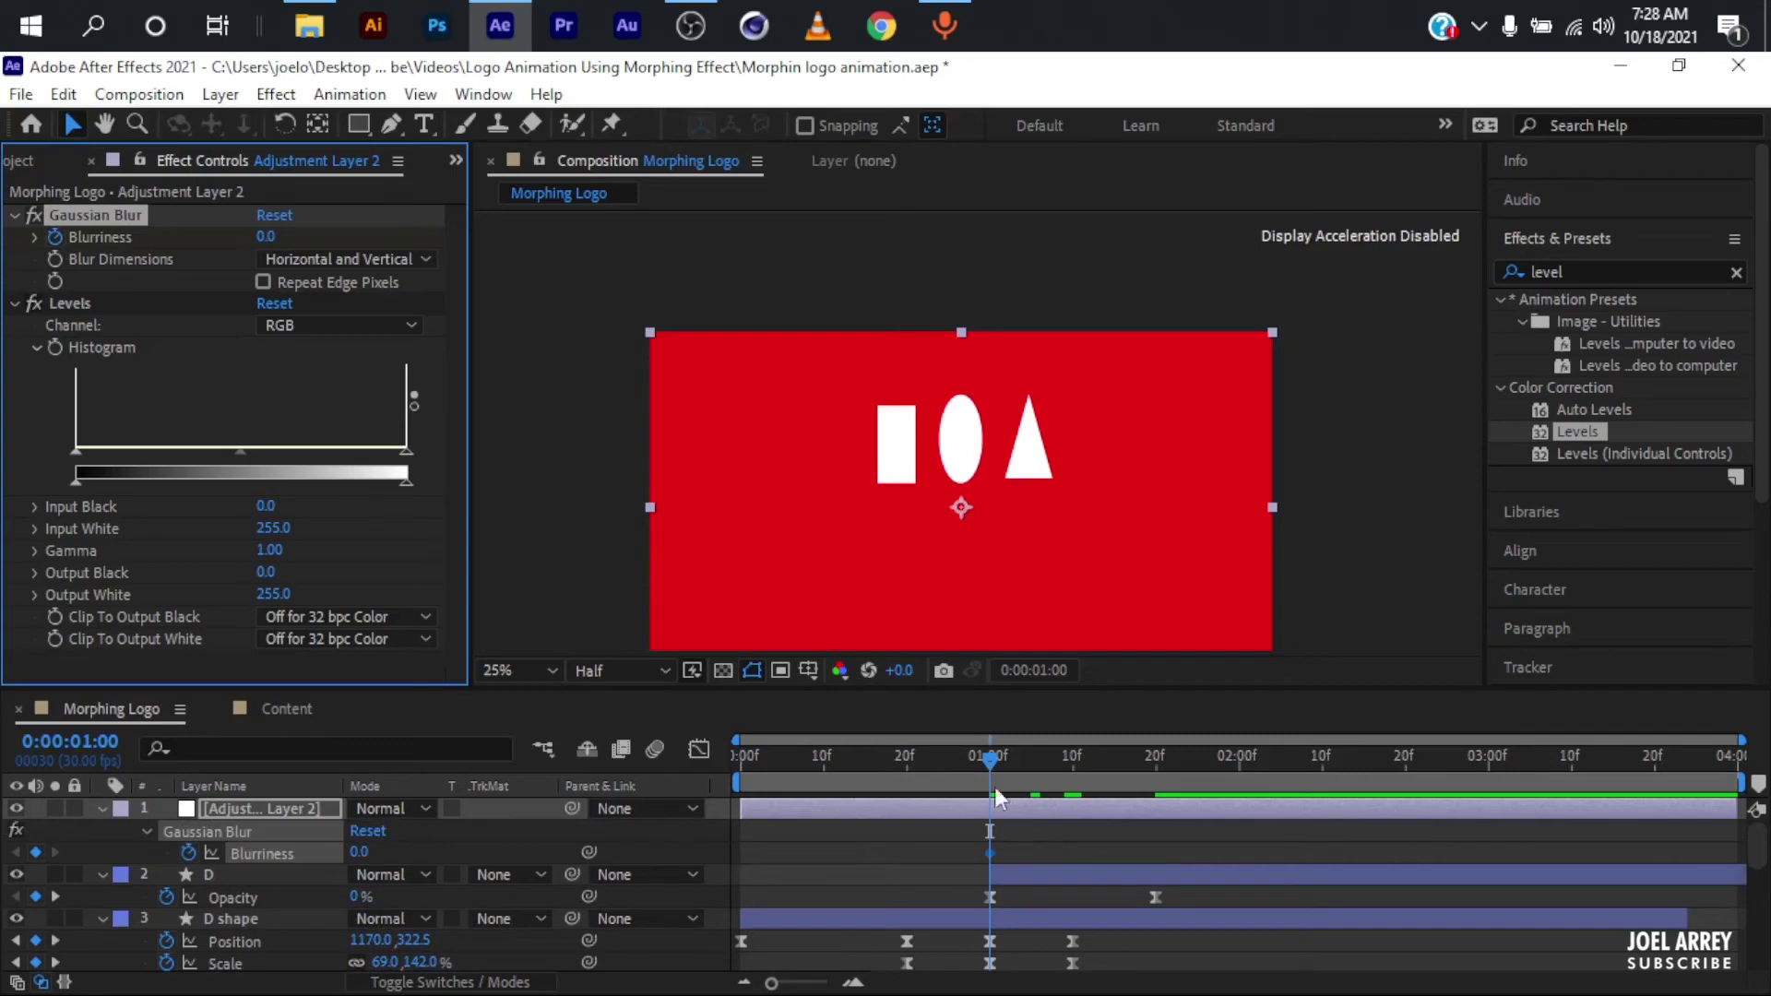
key("shift+Page_Down")
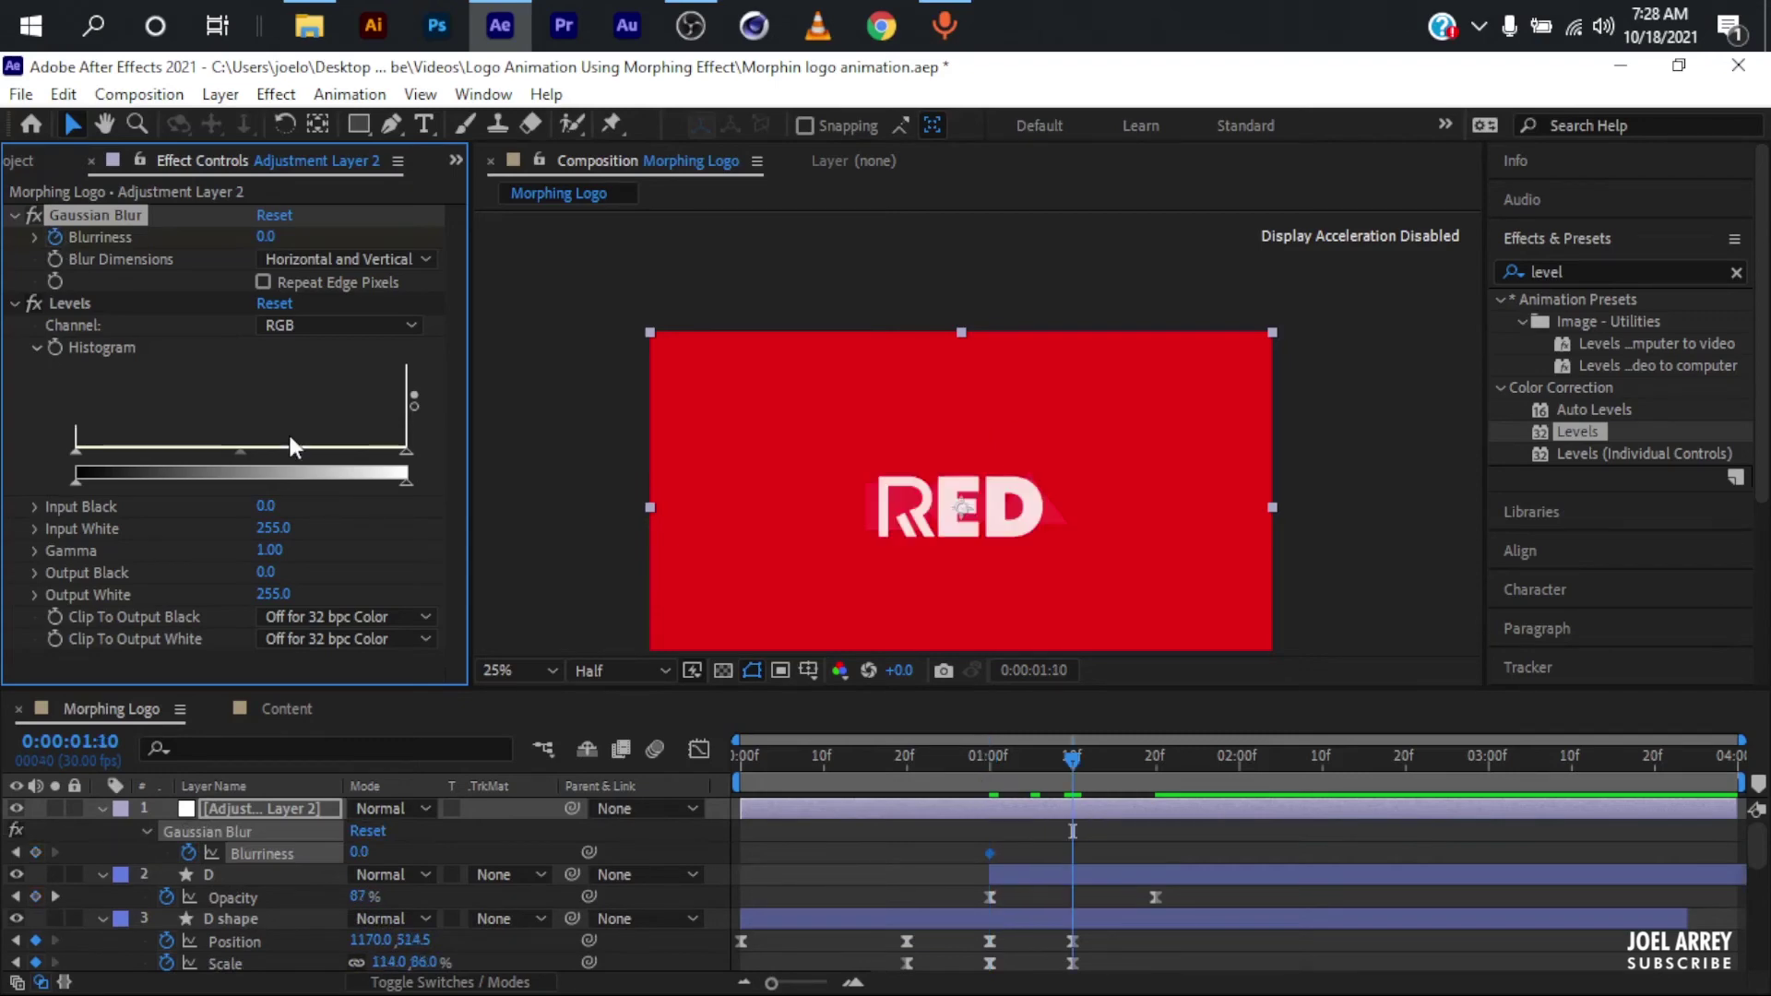
left_click(34, 852)
key("shift+Page_Down")
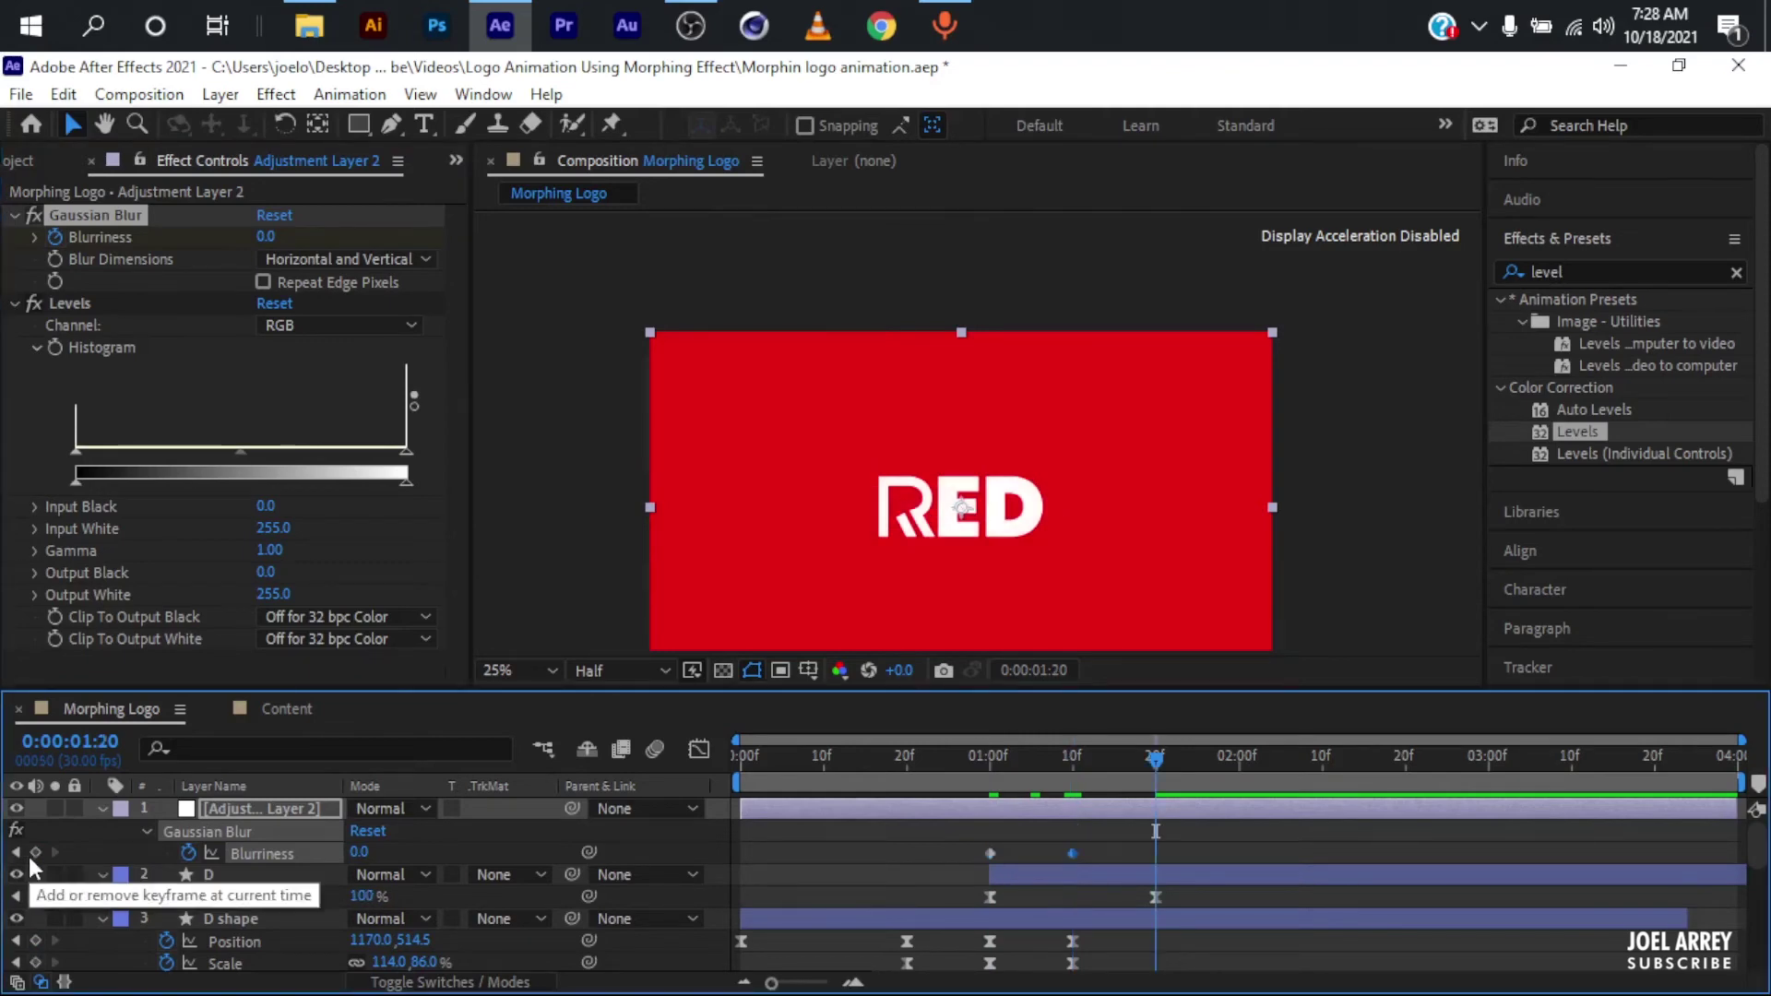
key("shift+Page_Up")
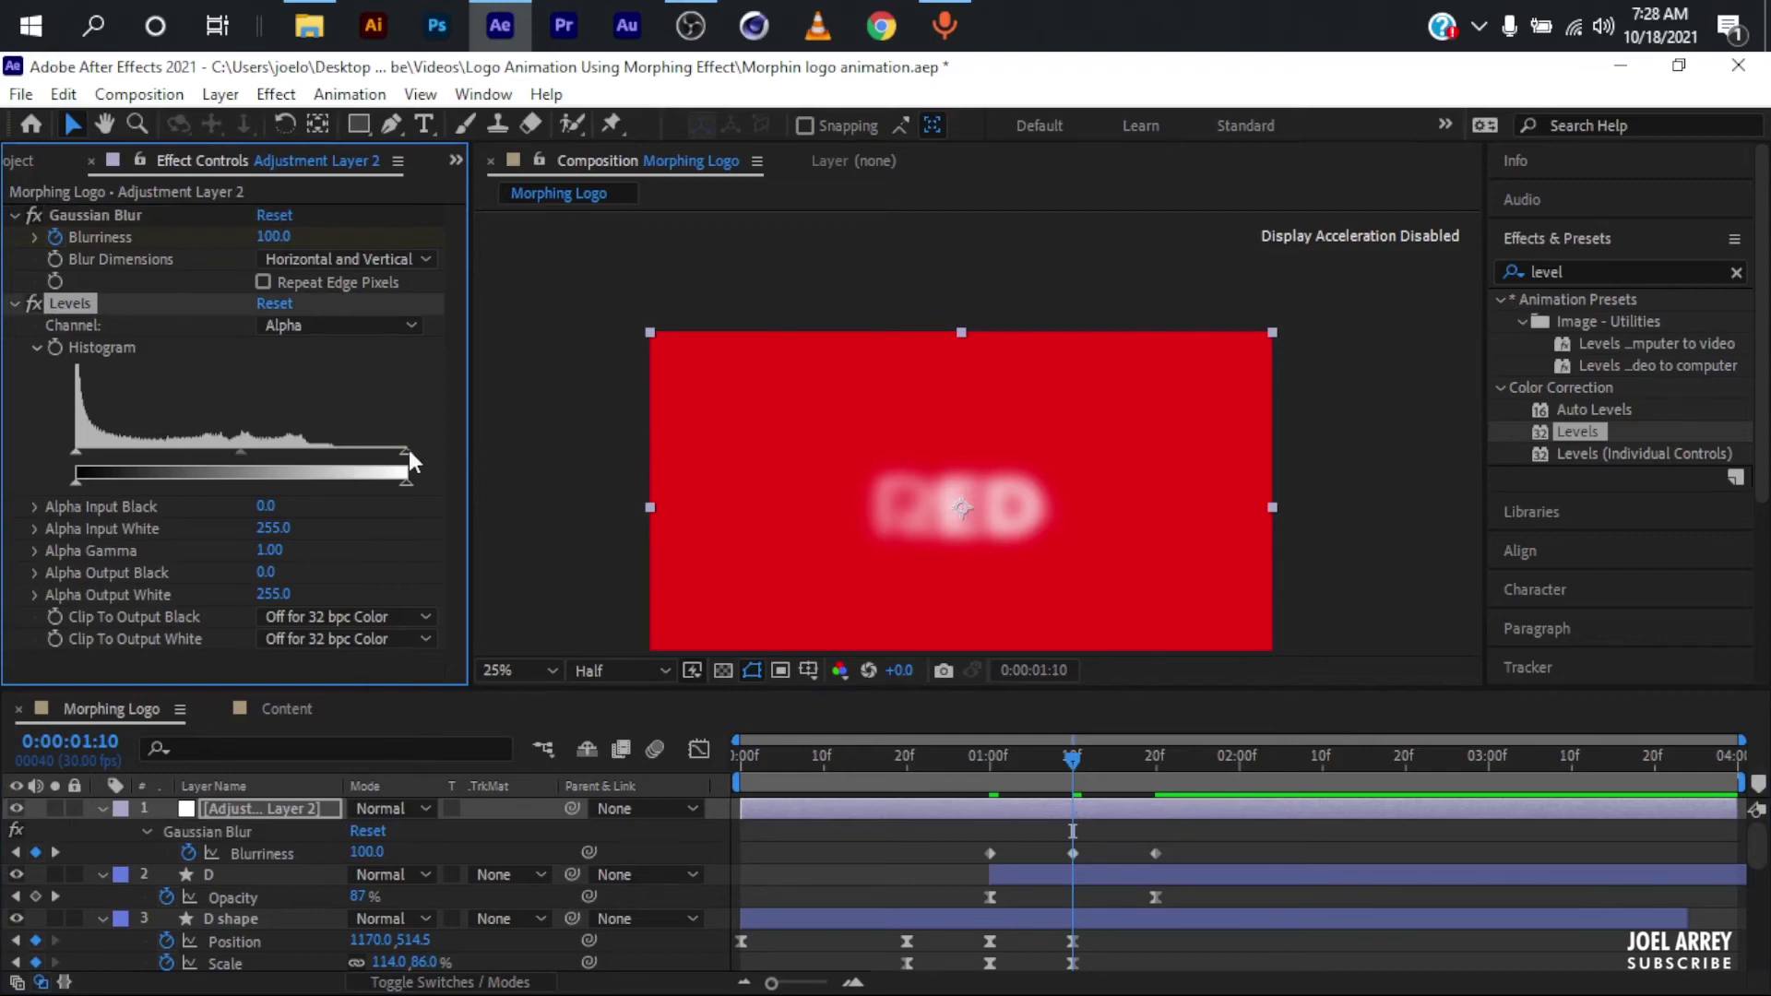
Switch the Levels effect to the Alpha channel and lower Alpha Input White to 79
left_click_drag(407, 450, 179, 456)
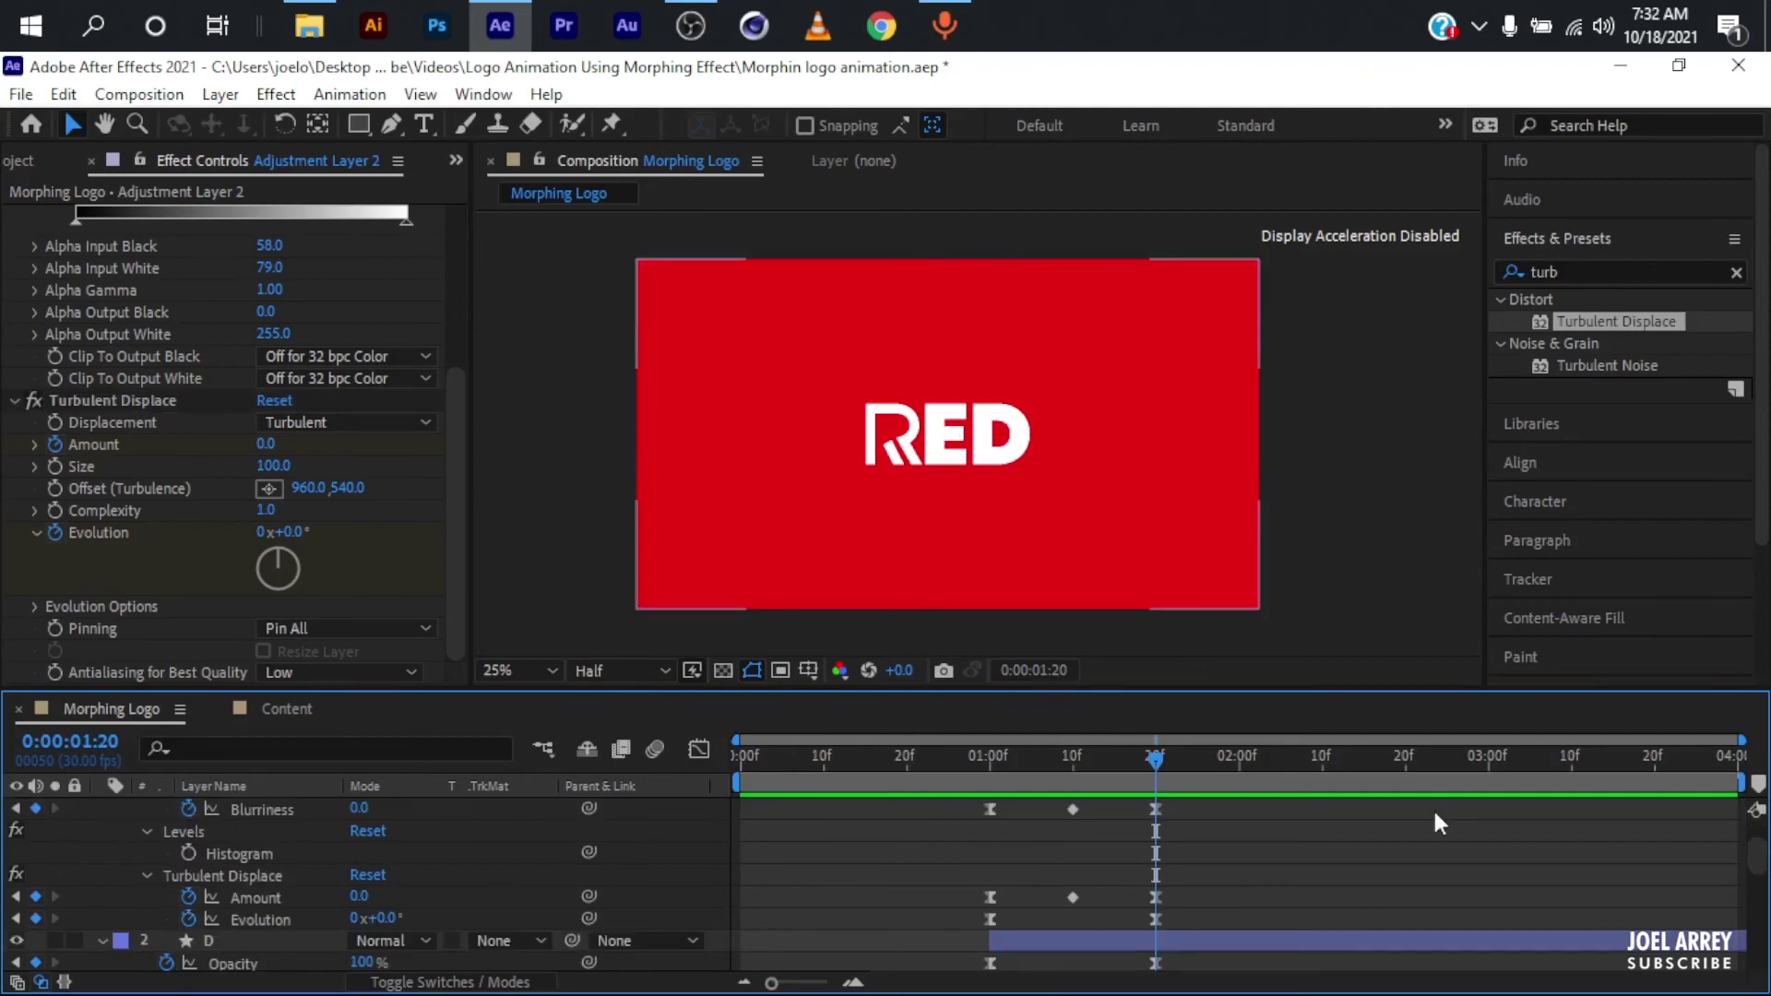
End the work area at 0:00:02:00 and preview the animation, including the morph from 0:00:01:00
key("shift+Page_Down")
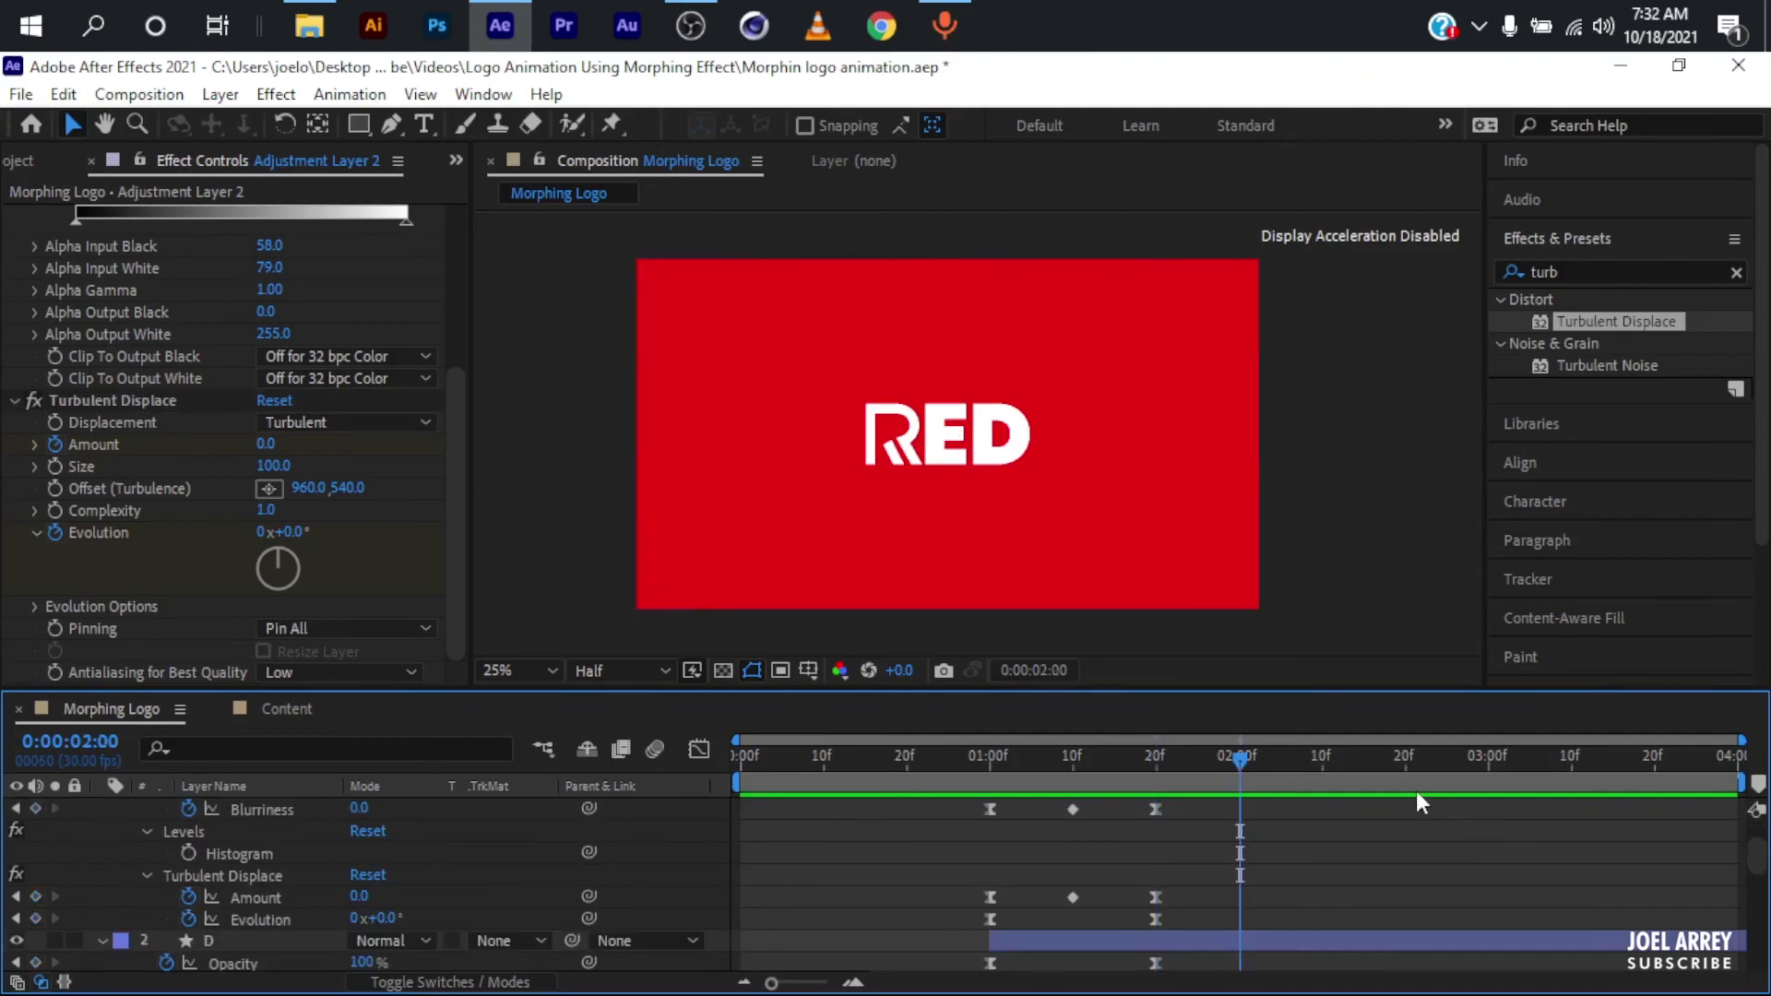
key("n")
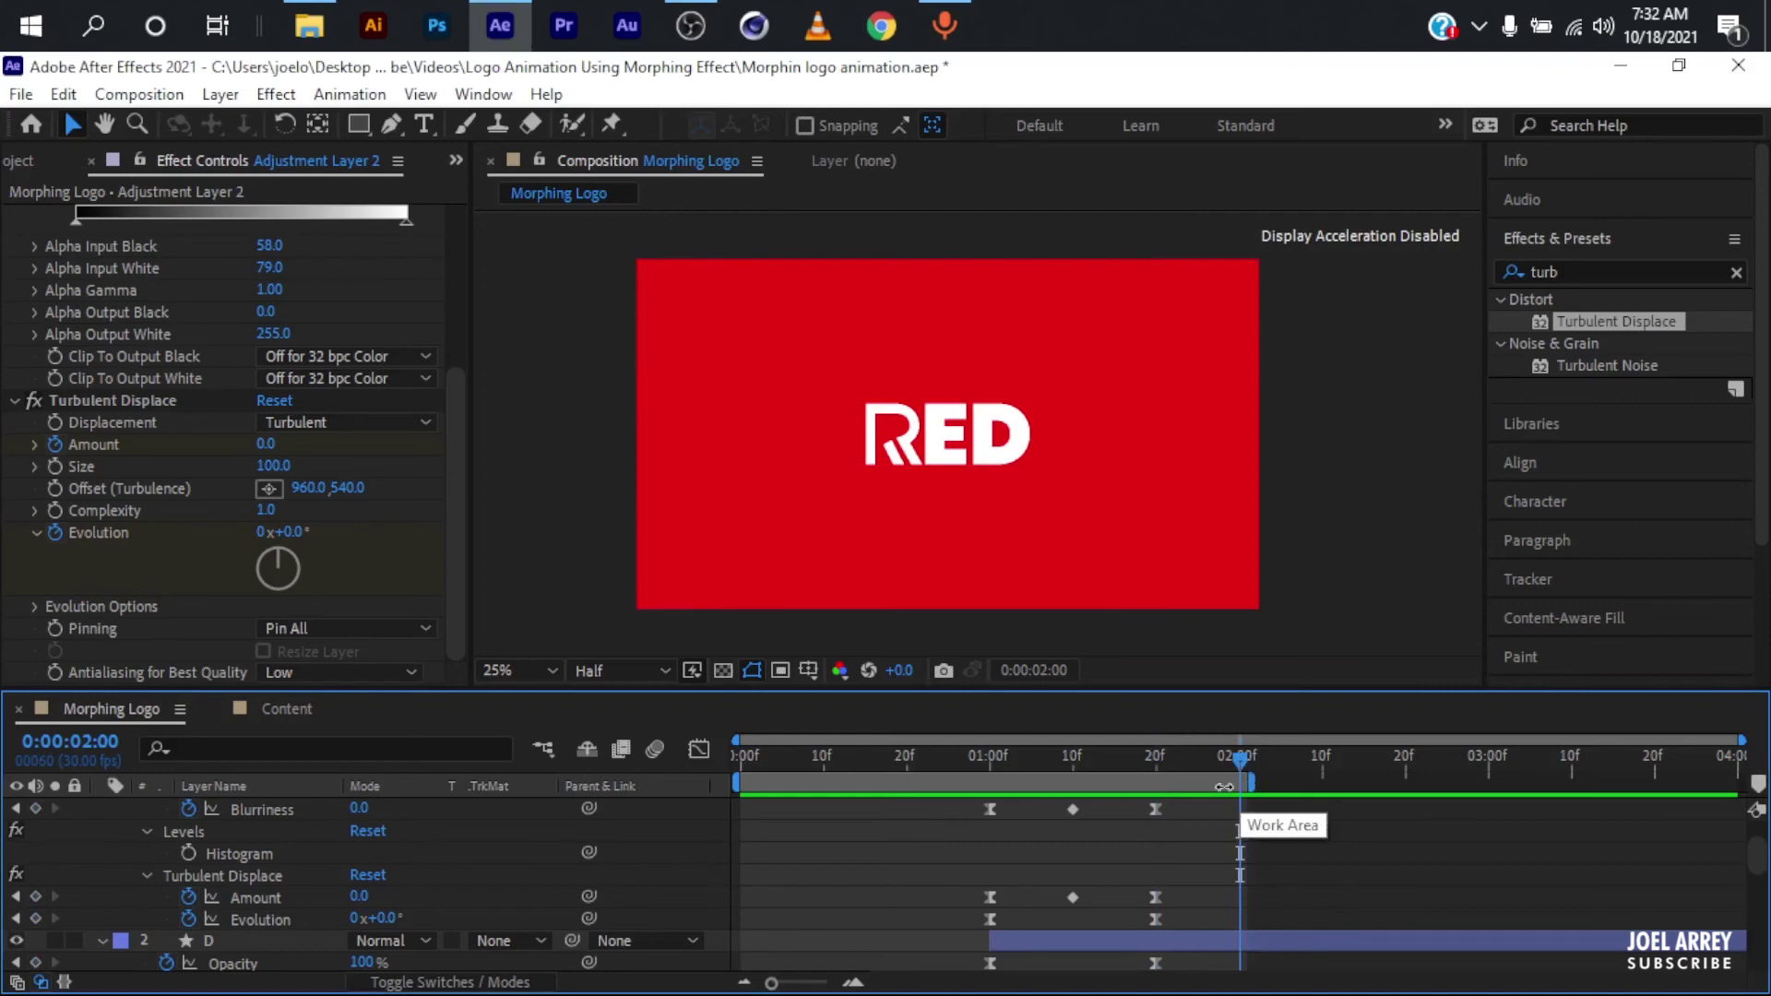
key("space")
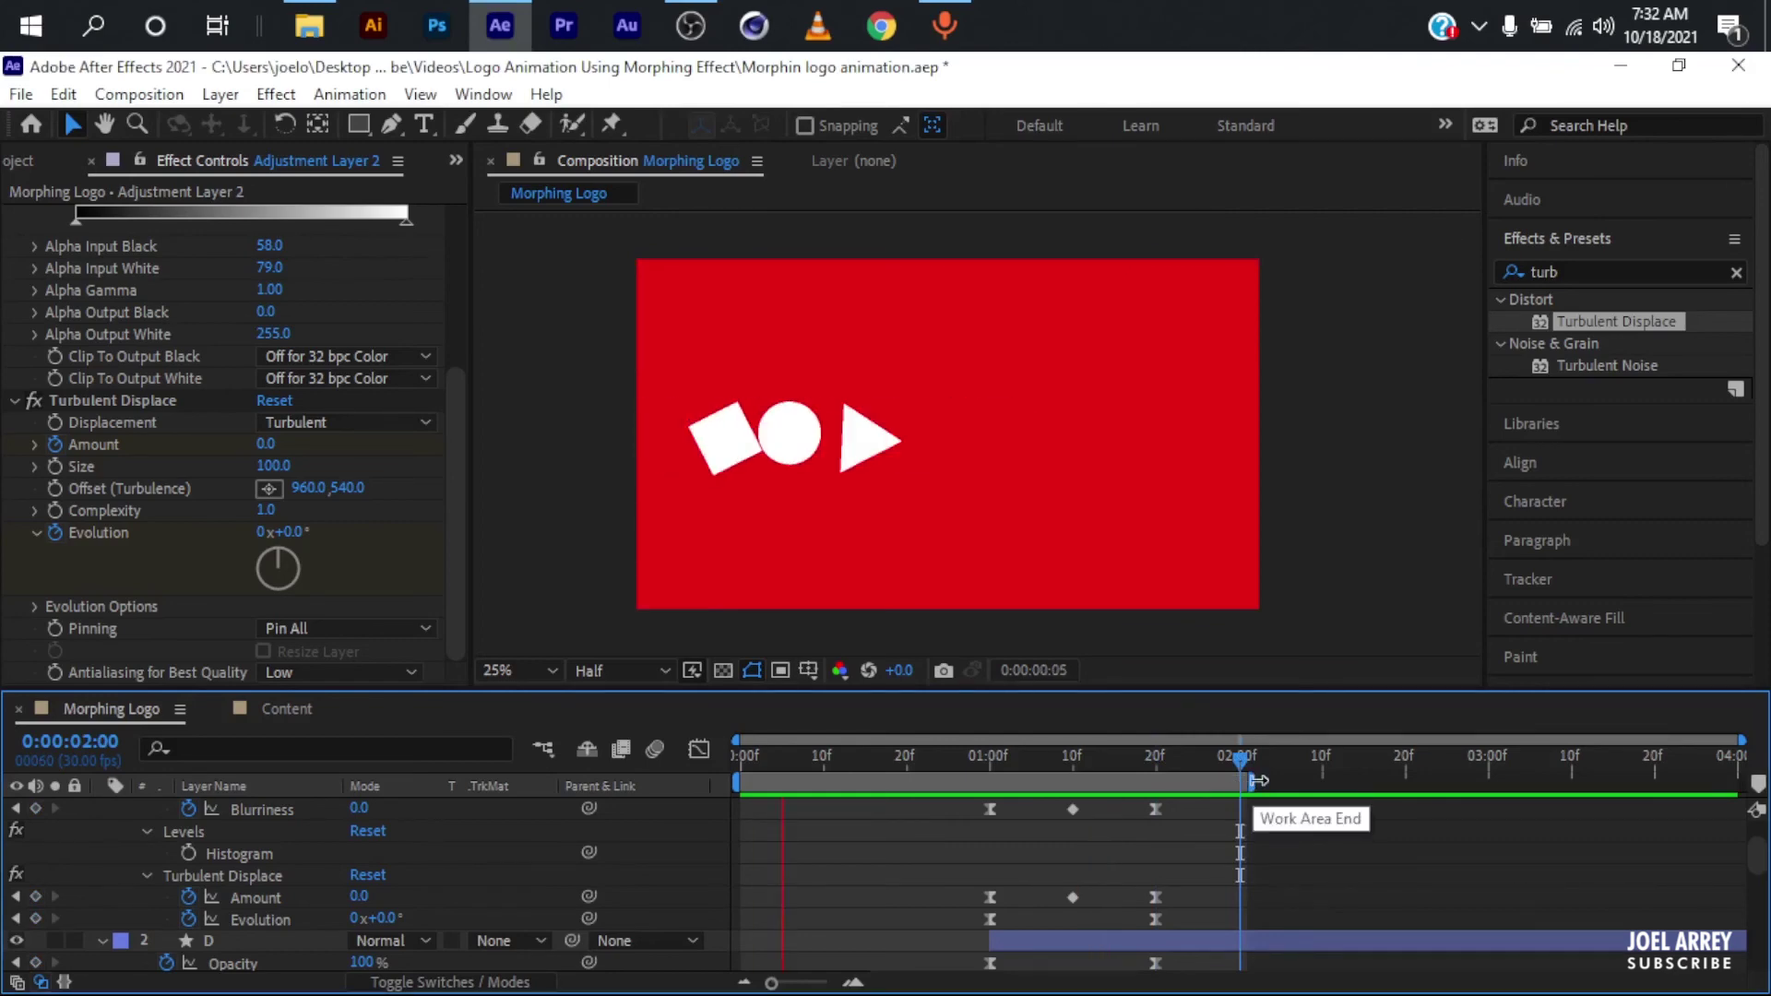
left_click(992, 762)
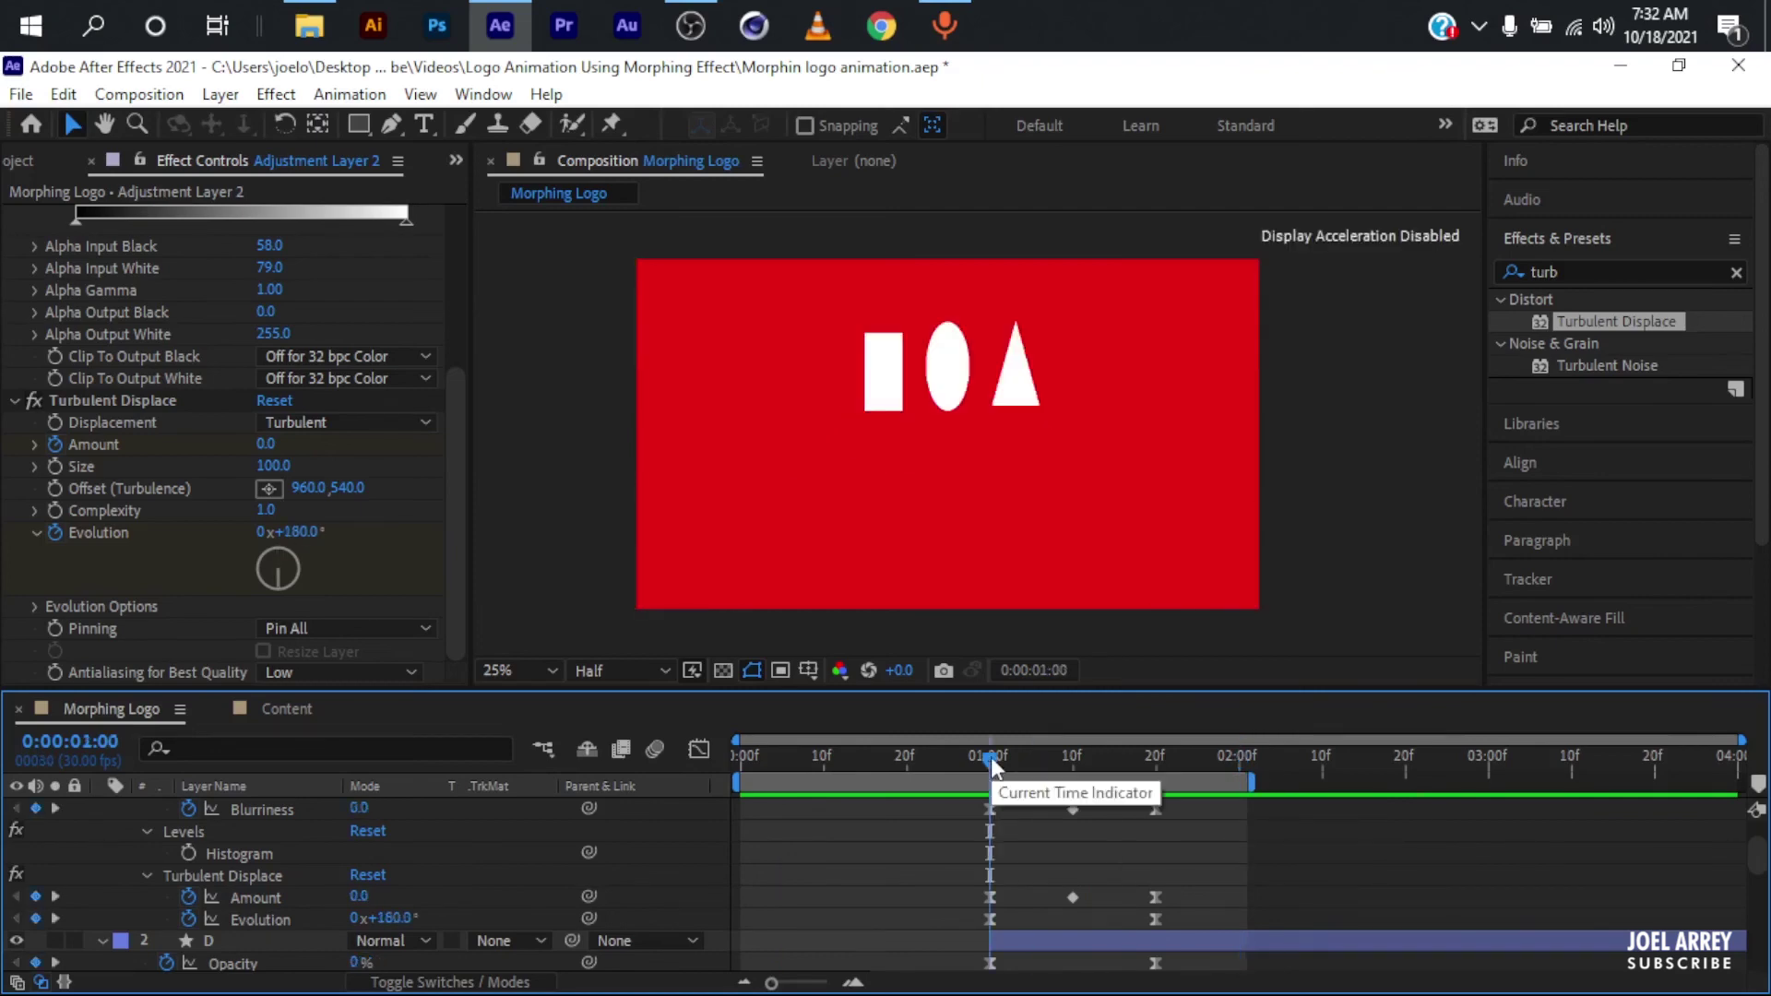
key("space")
key("space")
Refine the adjustment layer's Levels to Alpha Input Black 36, Alpha Input White 53 and Alpha Gamma 1.62
scroll(872, 431, "up", 2)
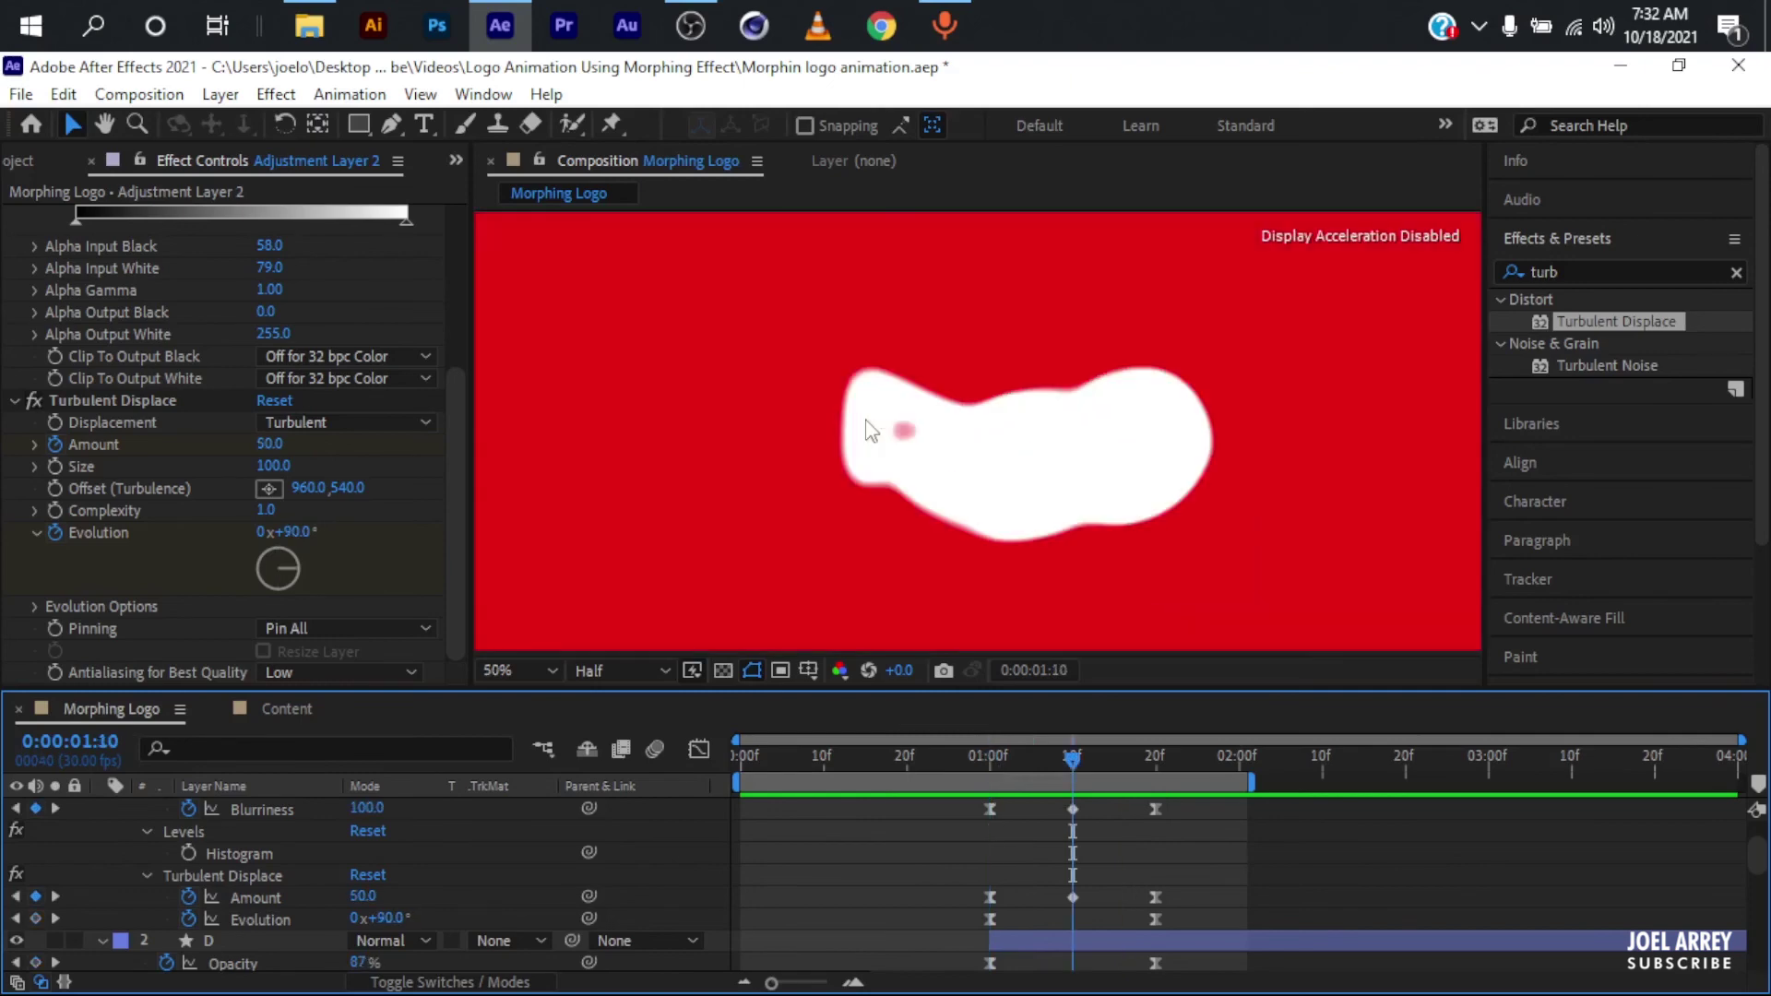
scroll(904, 441, "up", 2)
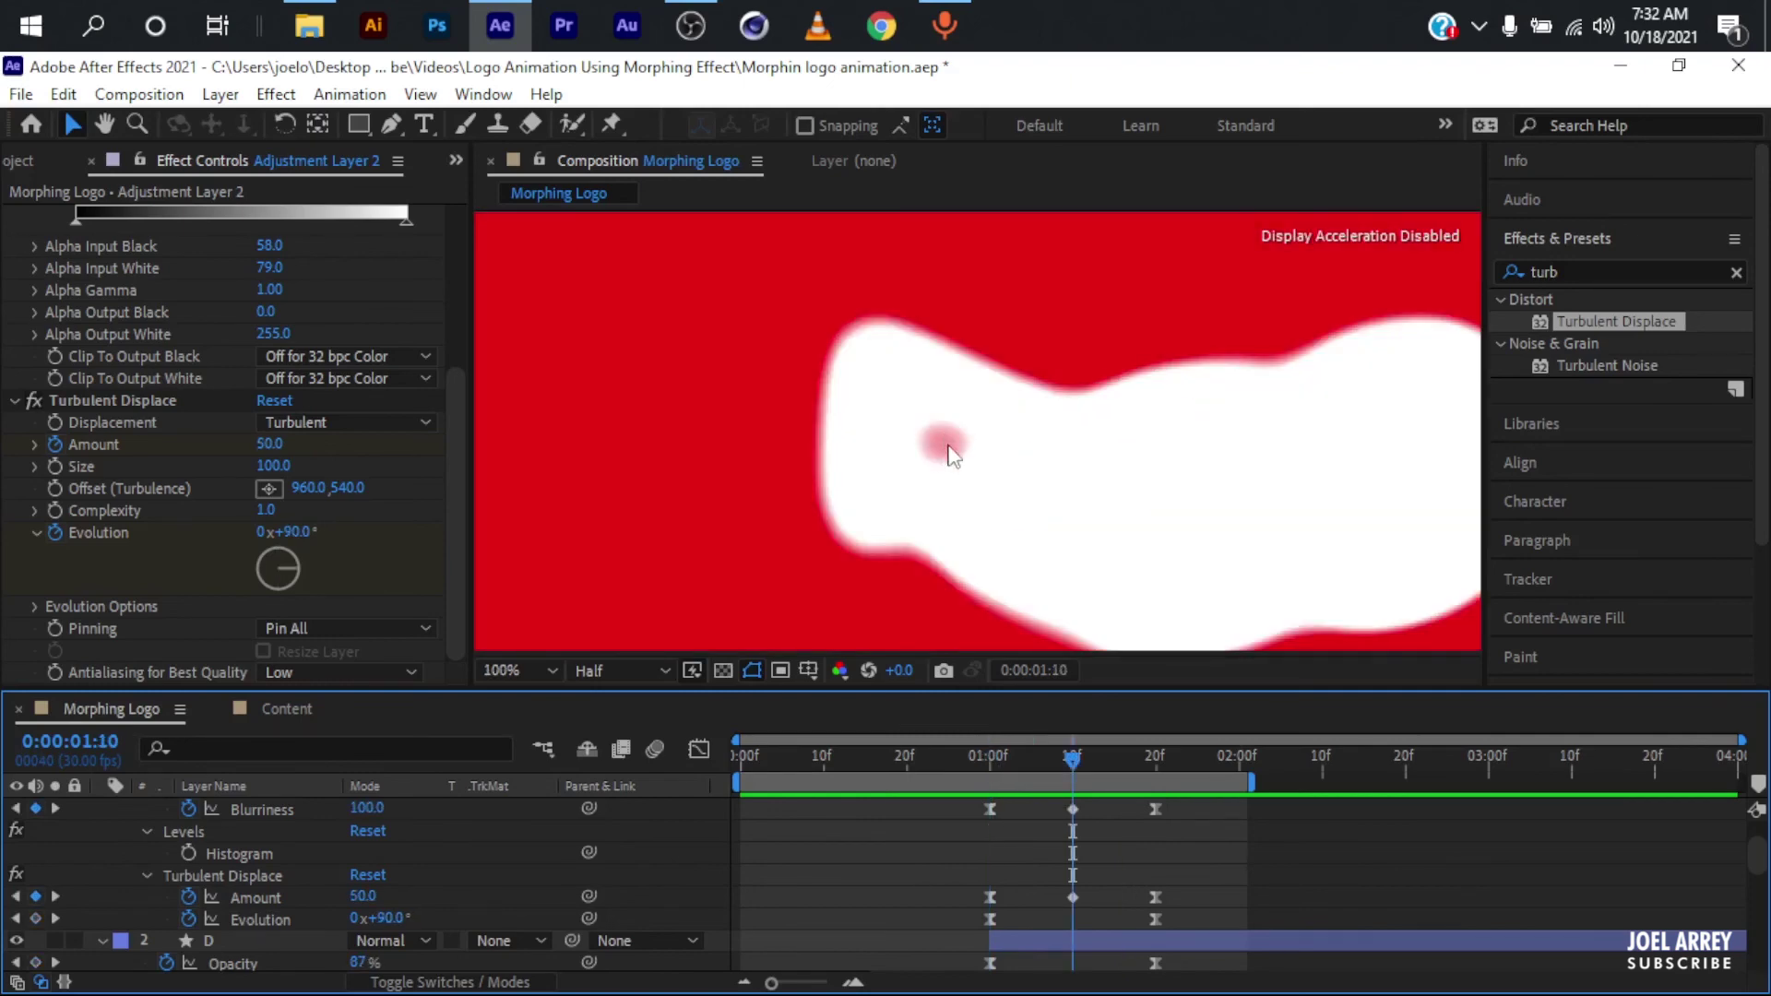
scroll(951, 453, "down", 2)
scroll(1059, 810, "up", 1)
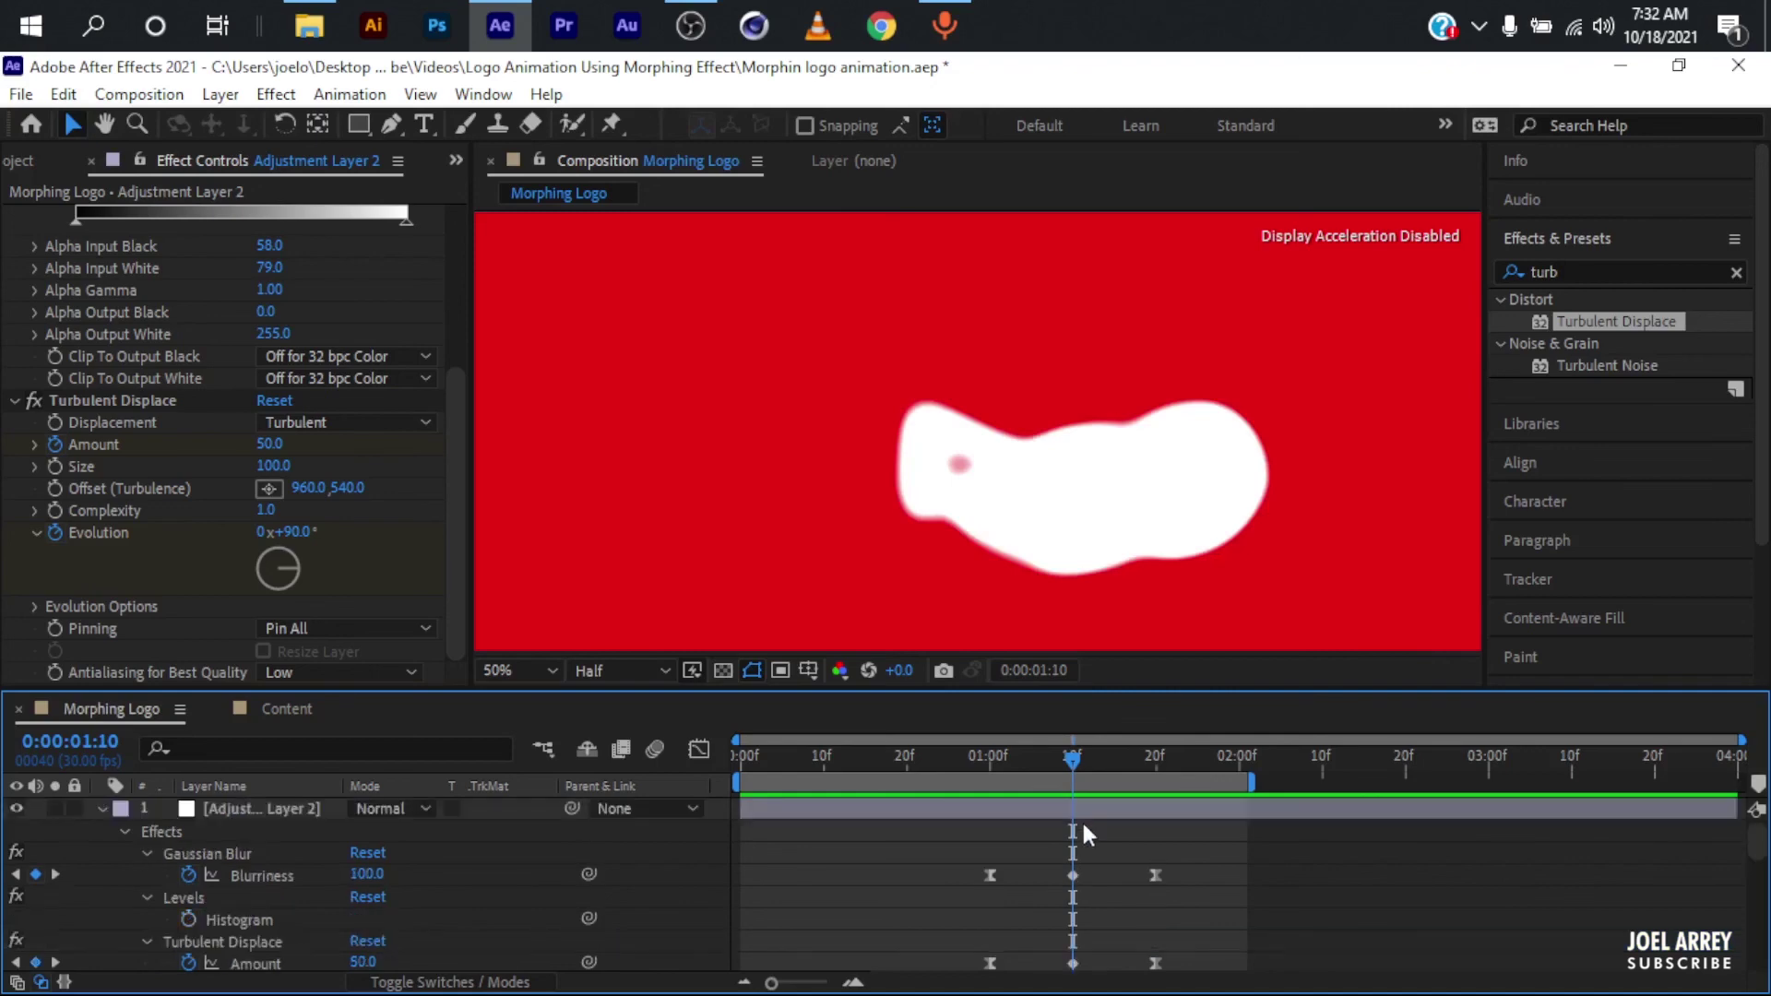
left_click(1083, 823)
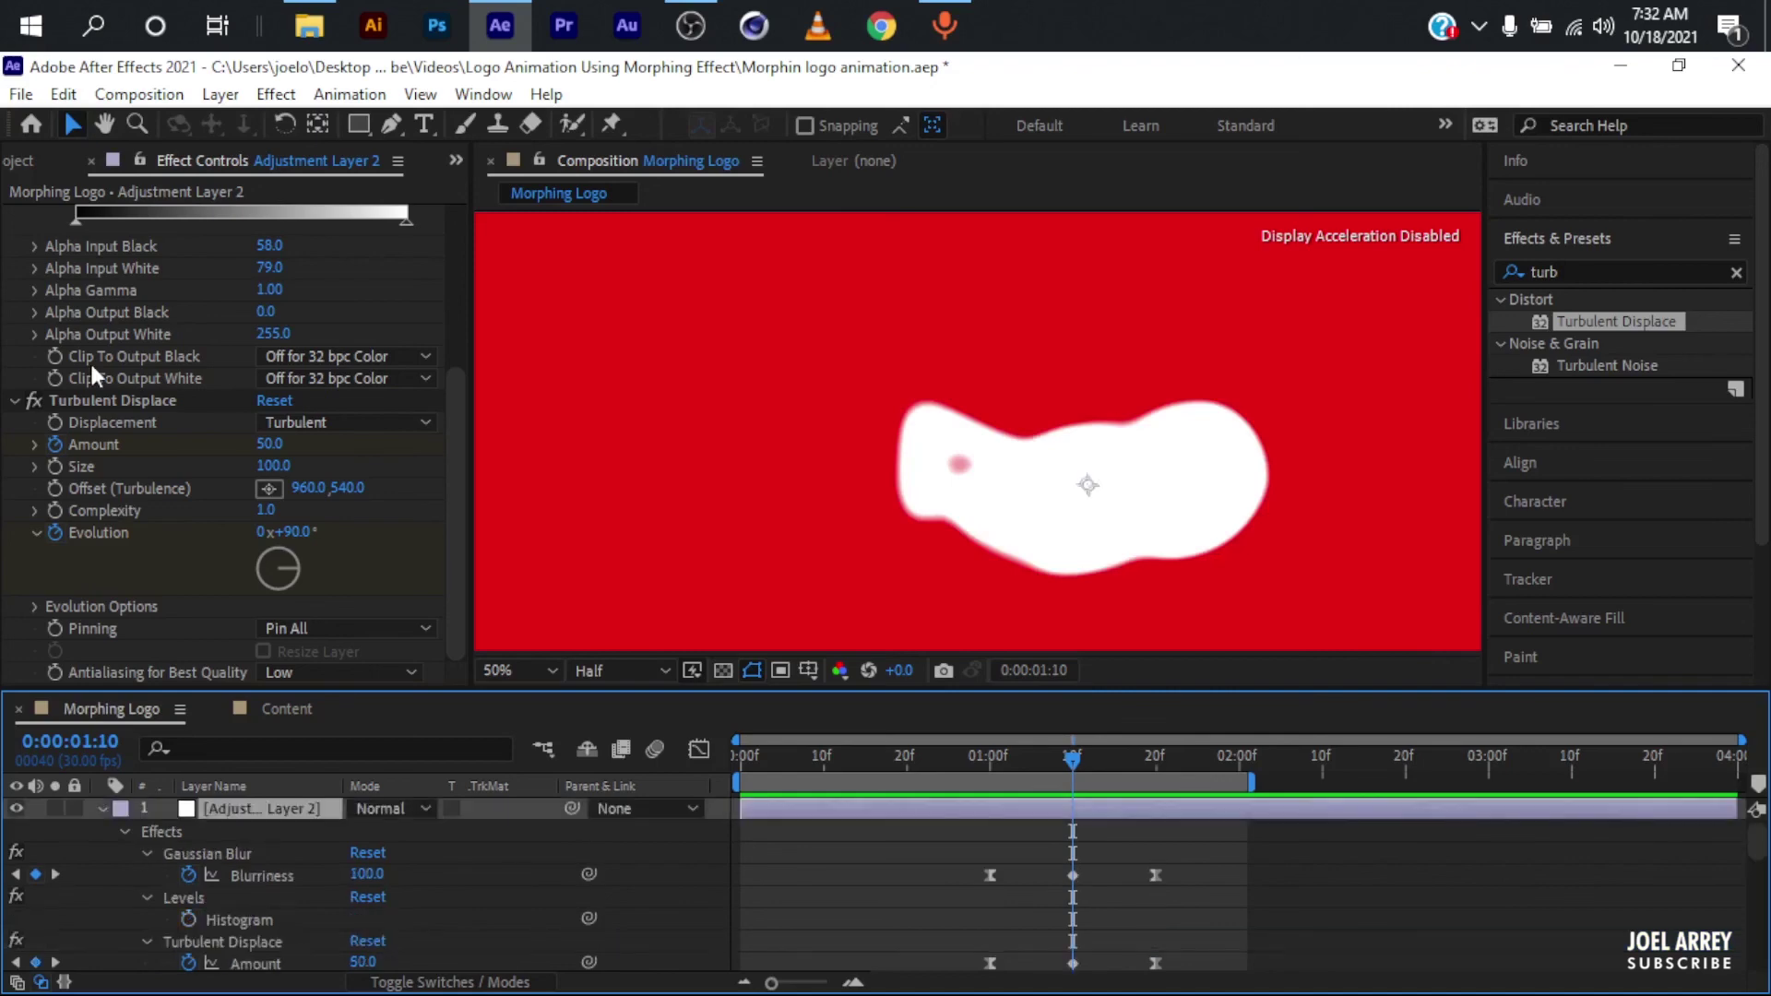
scroll(91, 359, "up", 4)
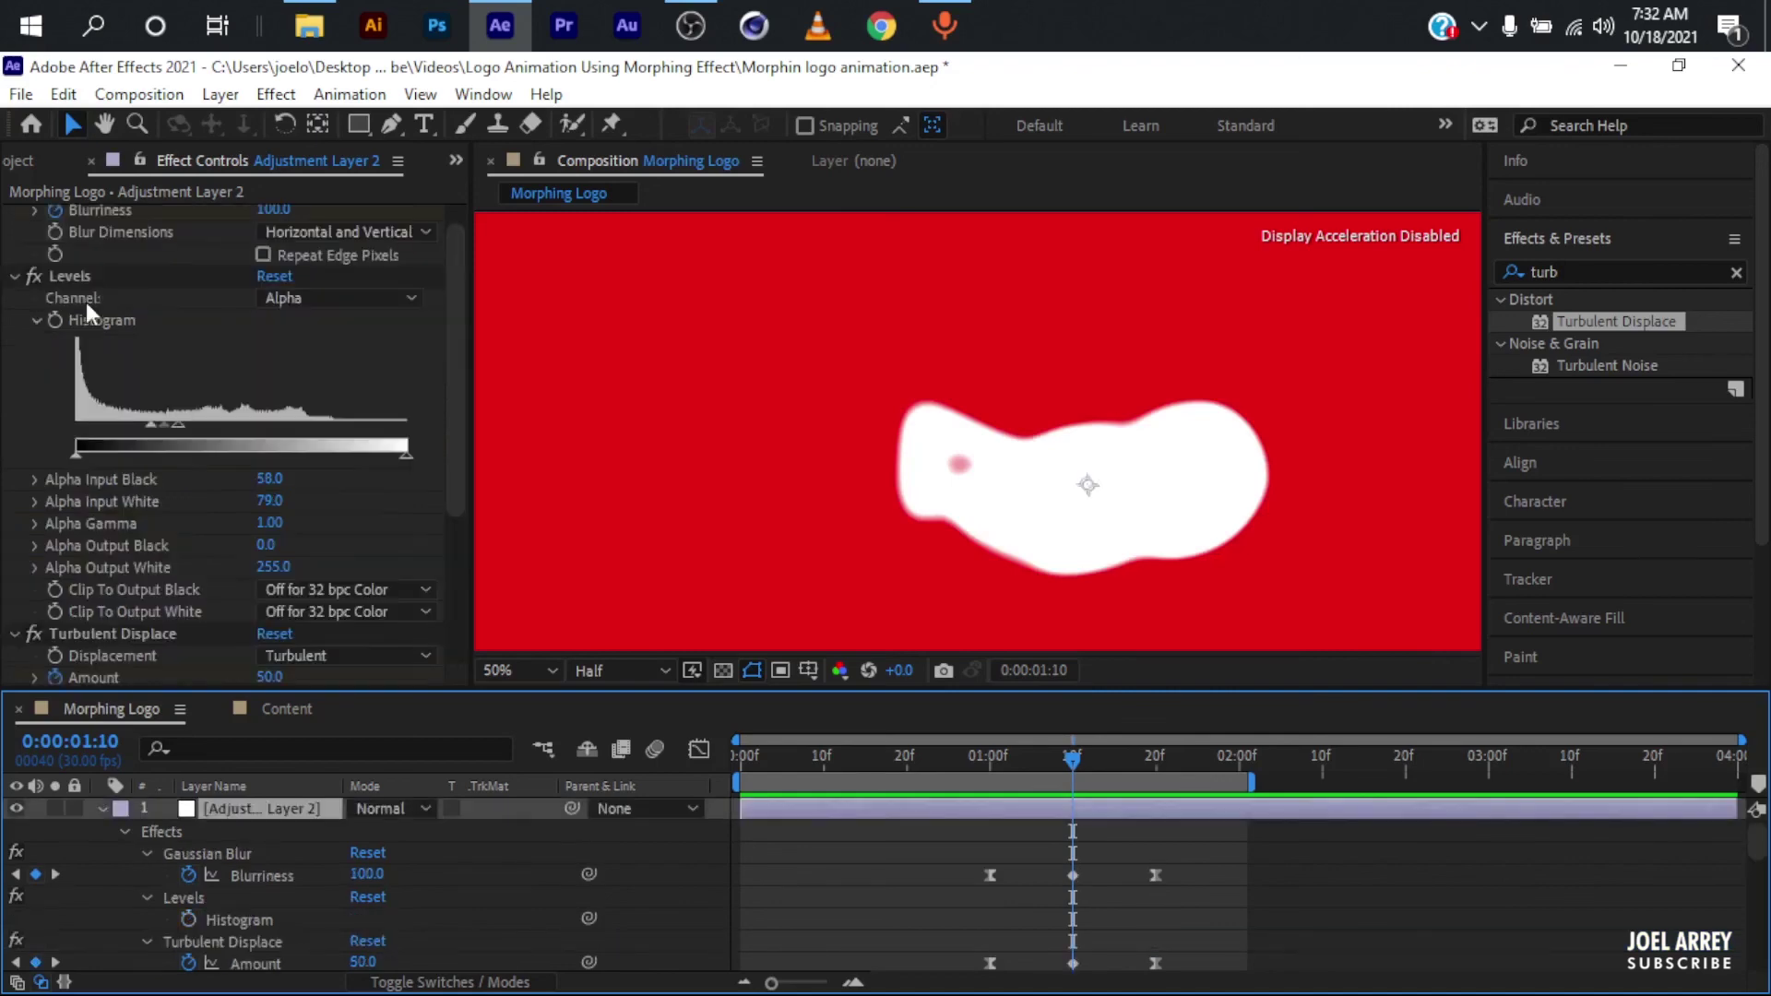
left_click(168, 437)
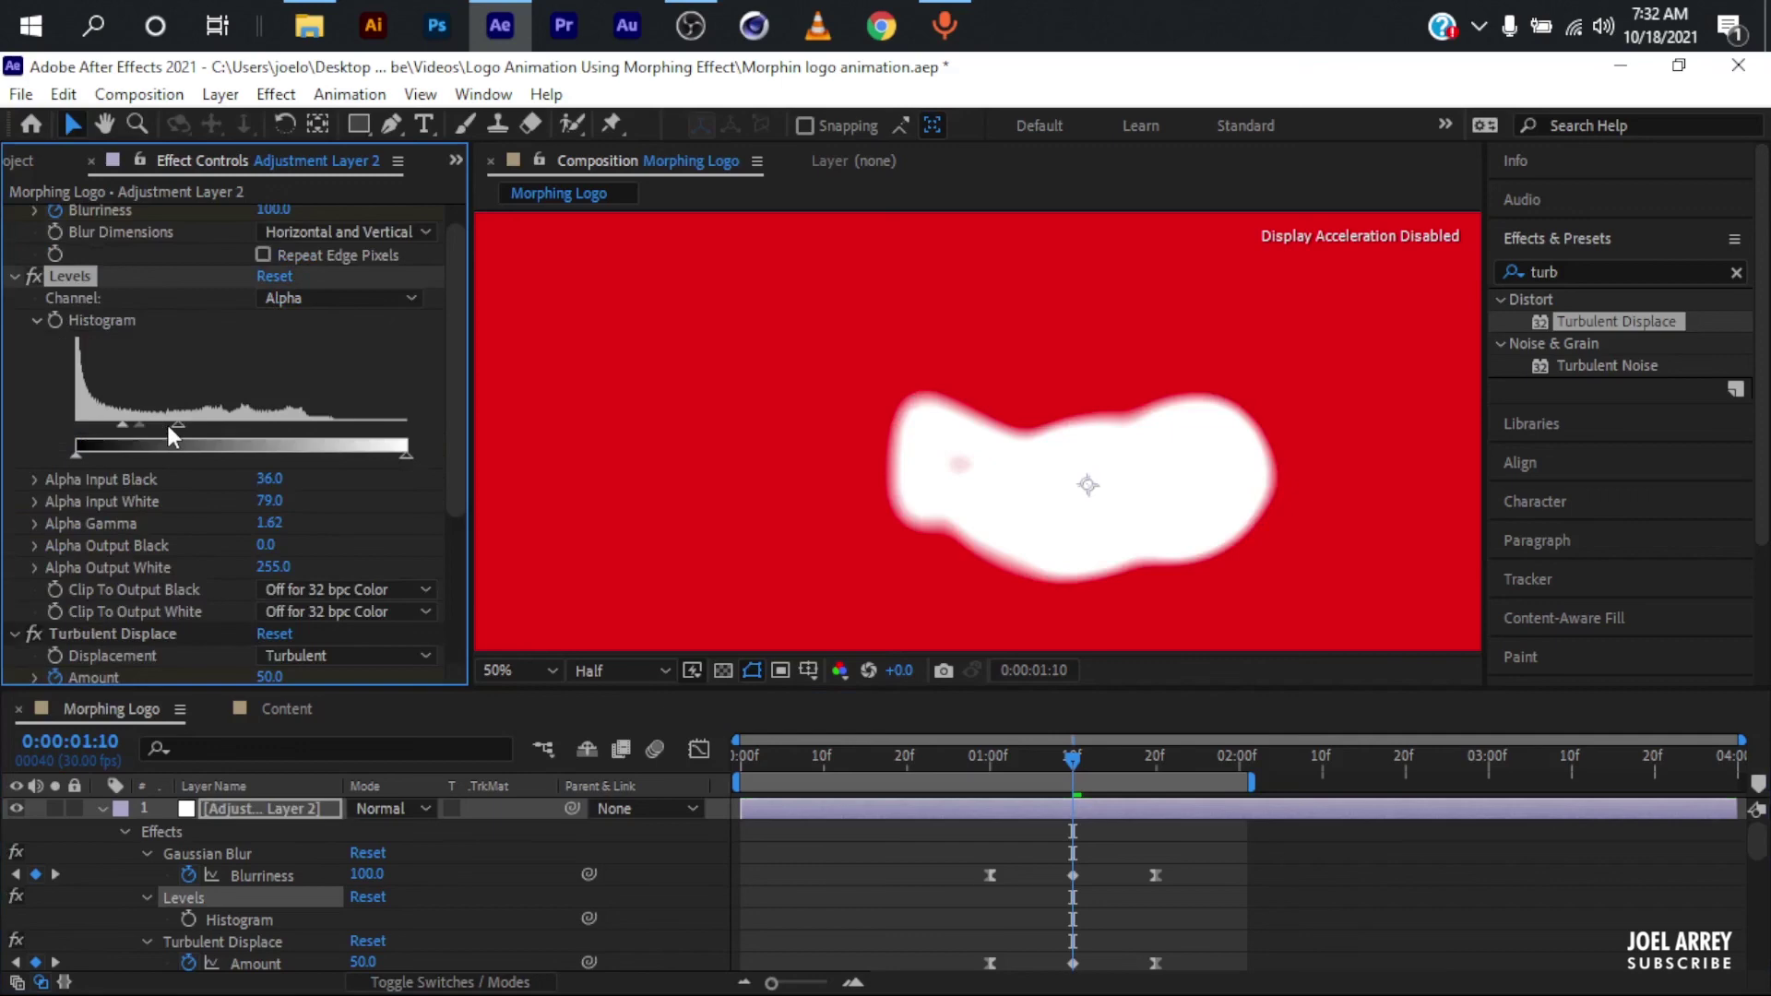
left_click_drag(168, 429, 149, 430)
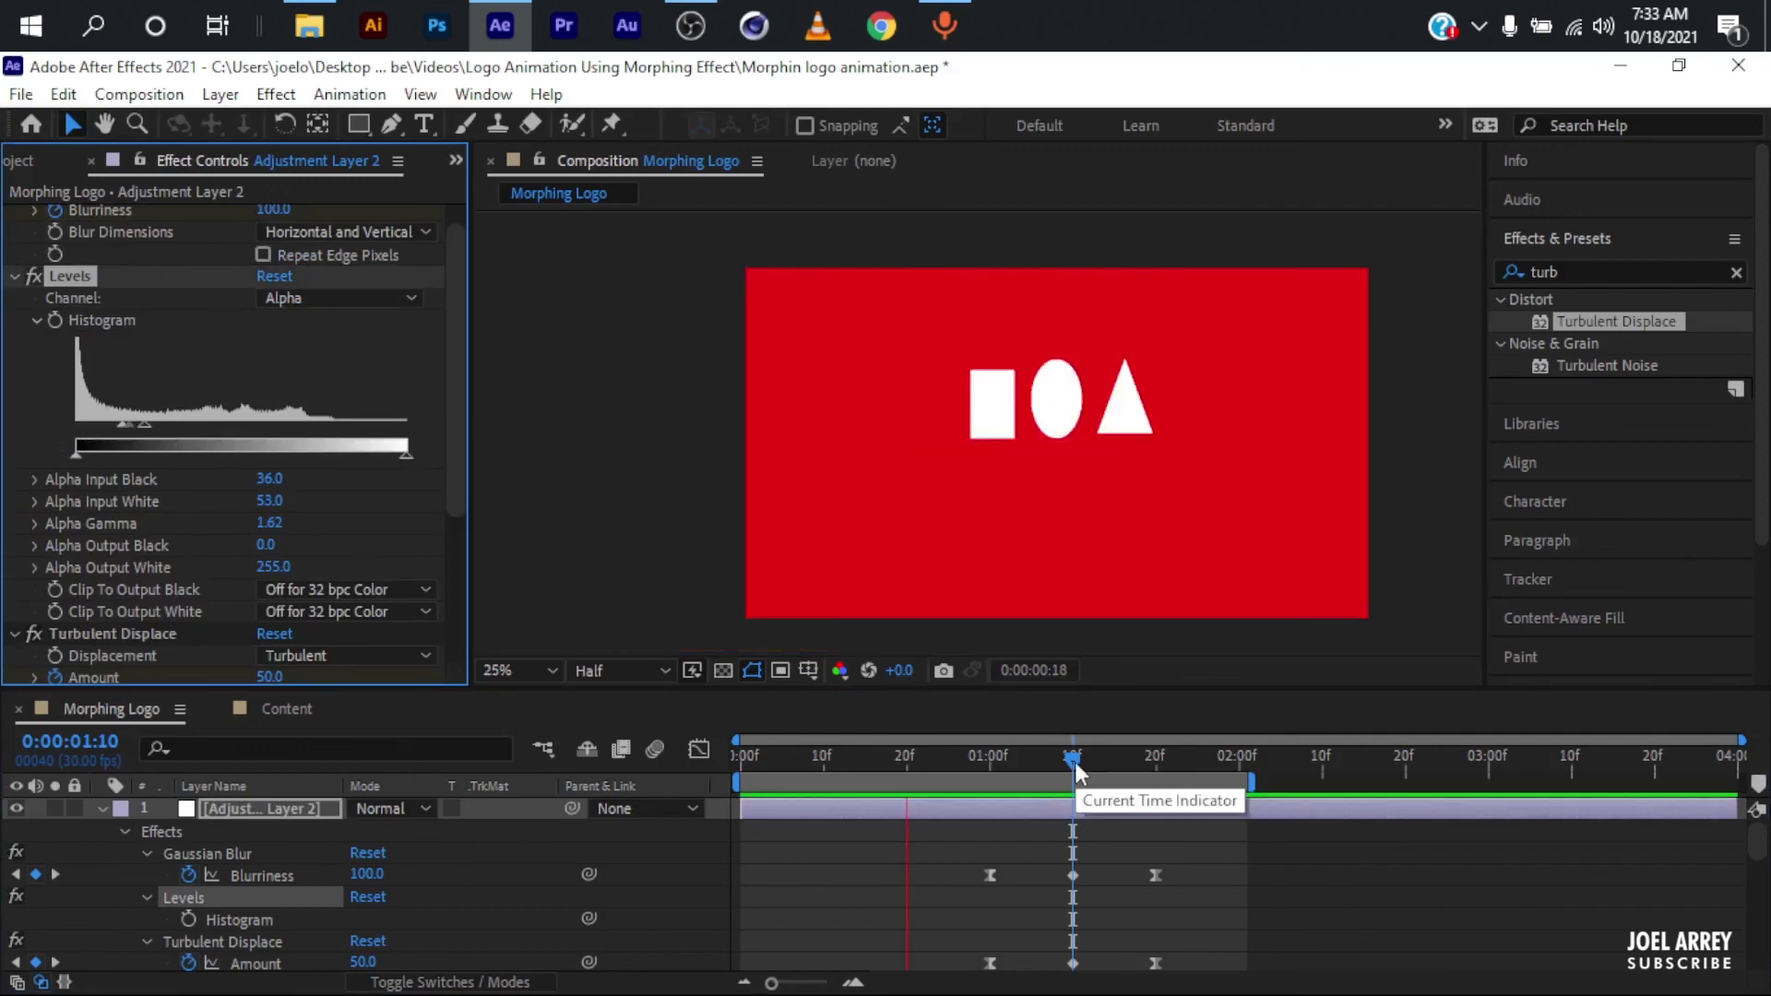